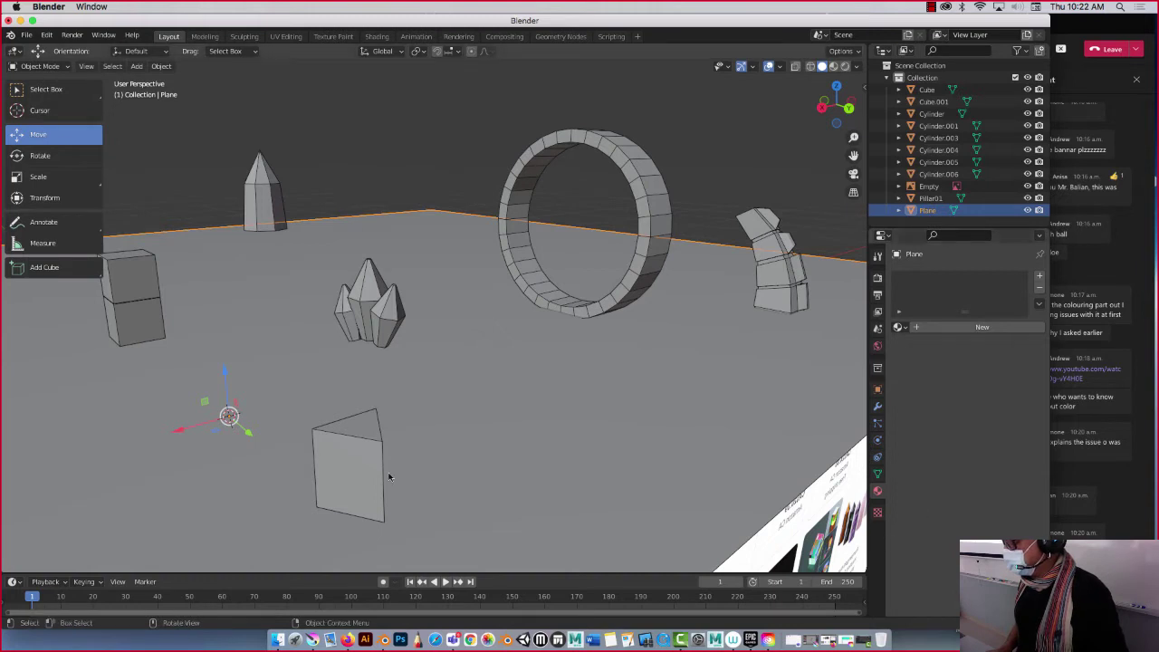
Step: Move the triangular prism about 4.83 m along the X axis and rotate it onto its side
{"action": "left_click", "coordinate": [359, 450]}
{"action": "left_click_drag", "start_coordinate": [328, 480], "coordinate": [471, 440]}
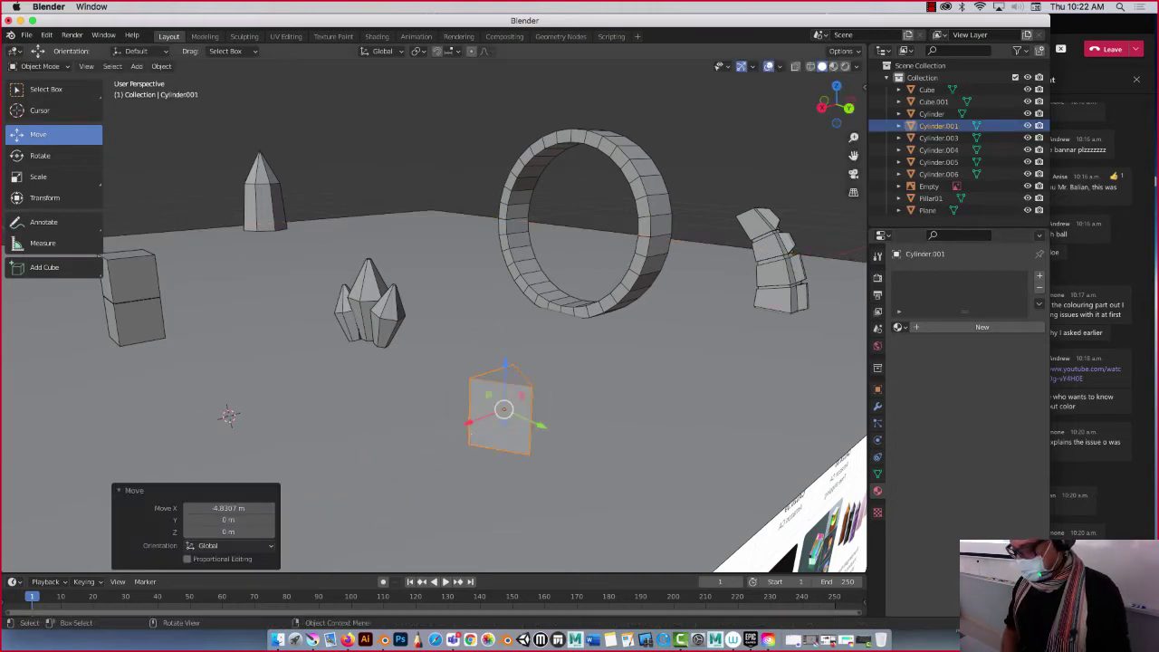
{"action": "key", "text": "r"}
{"action": "left_click", "coordinate": [443, 335]}
{"action": "middle_click_drag", "start_coordinate": [485, 385], "coordinate": [517, 382]}
{"action": "left_click", "coordinate": [503, 369]}
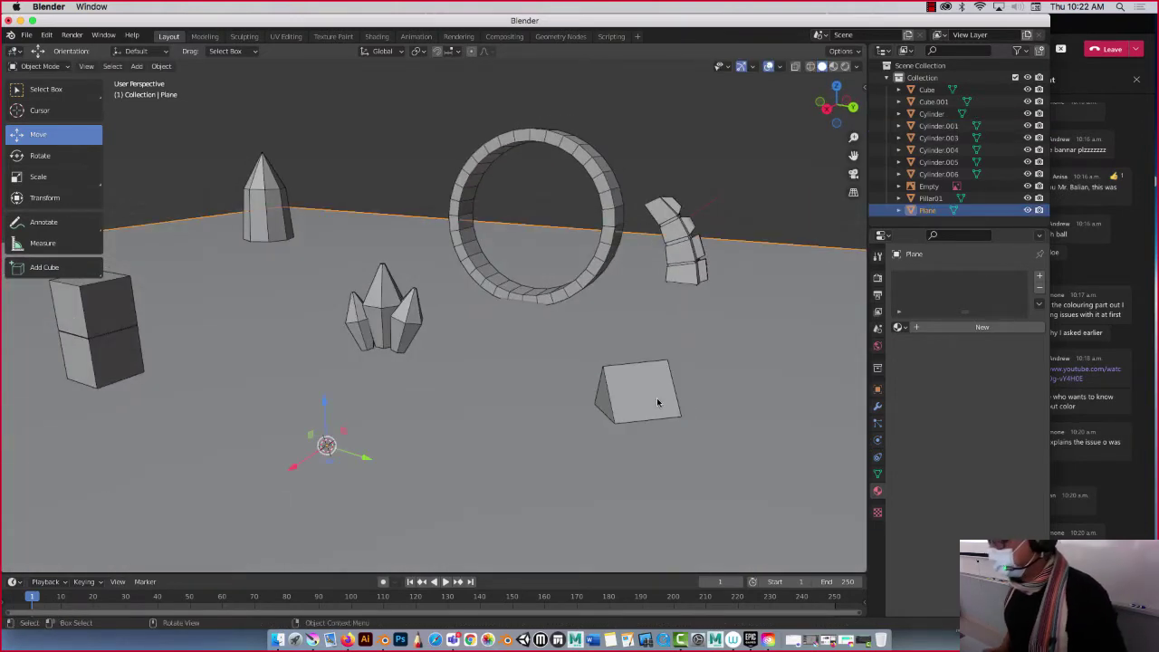
Step: Show the scene in Material Preview shading and enter Edit Mode on the triangular prism
{"action": "left_click", "coordinate": [611, 384]}
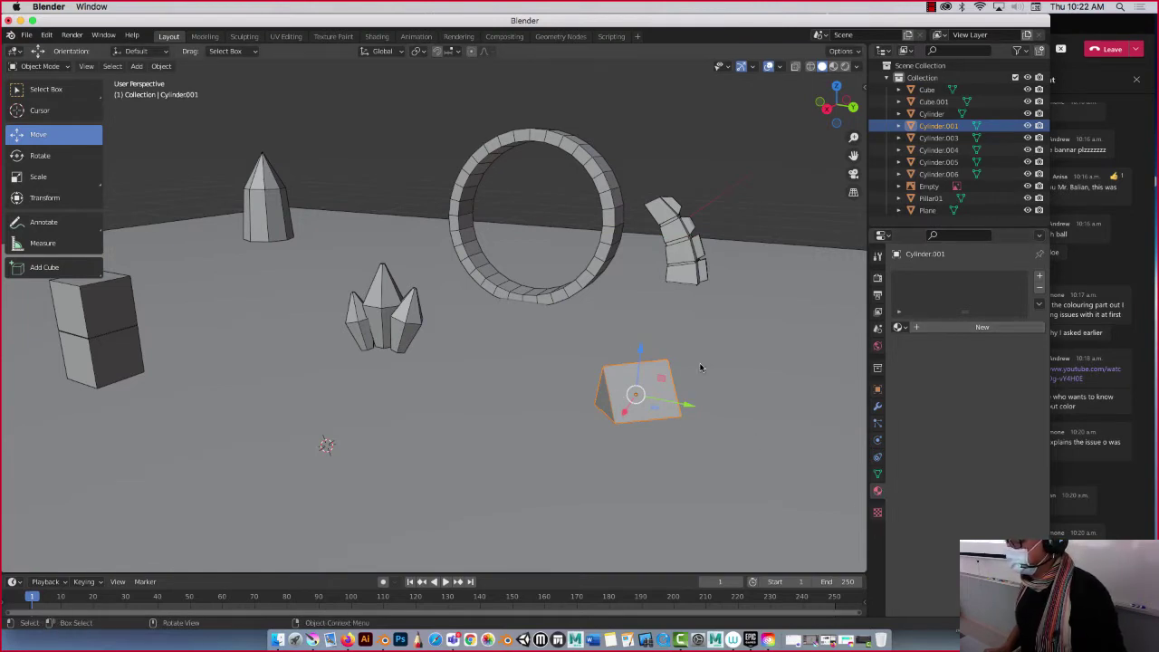
{"action": "left_click", "coordinate": [835, 68]}
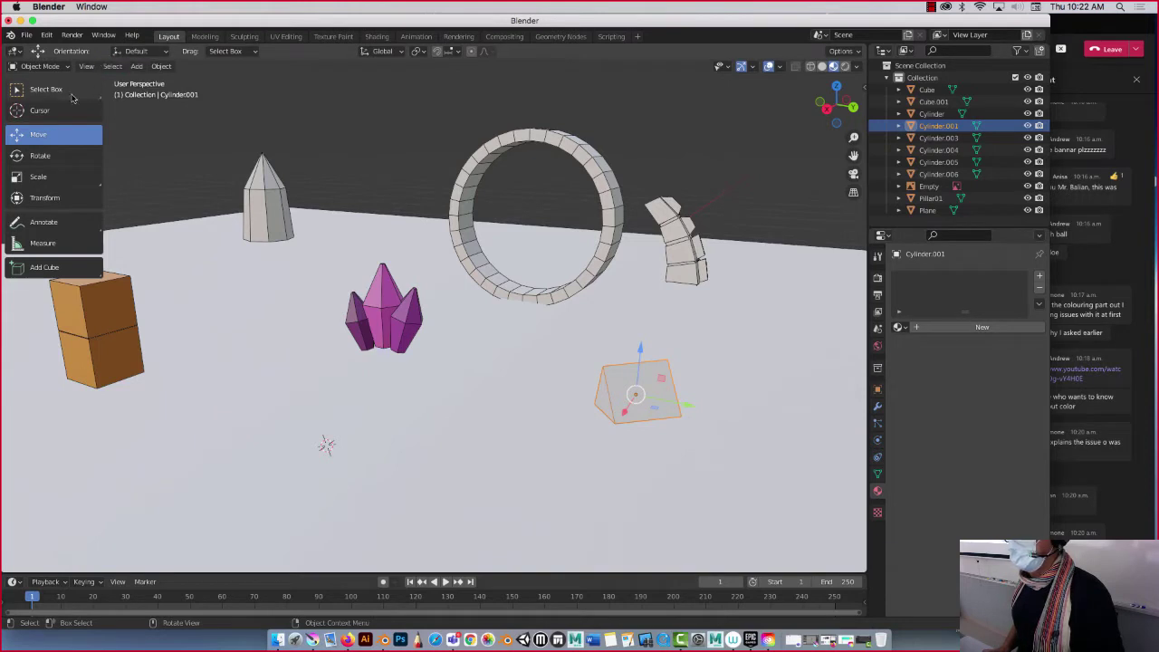
{"action": "left_click", "coordinate": [50, 66]}
{"action": "left_click", "coordinate": [51, 94]}
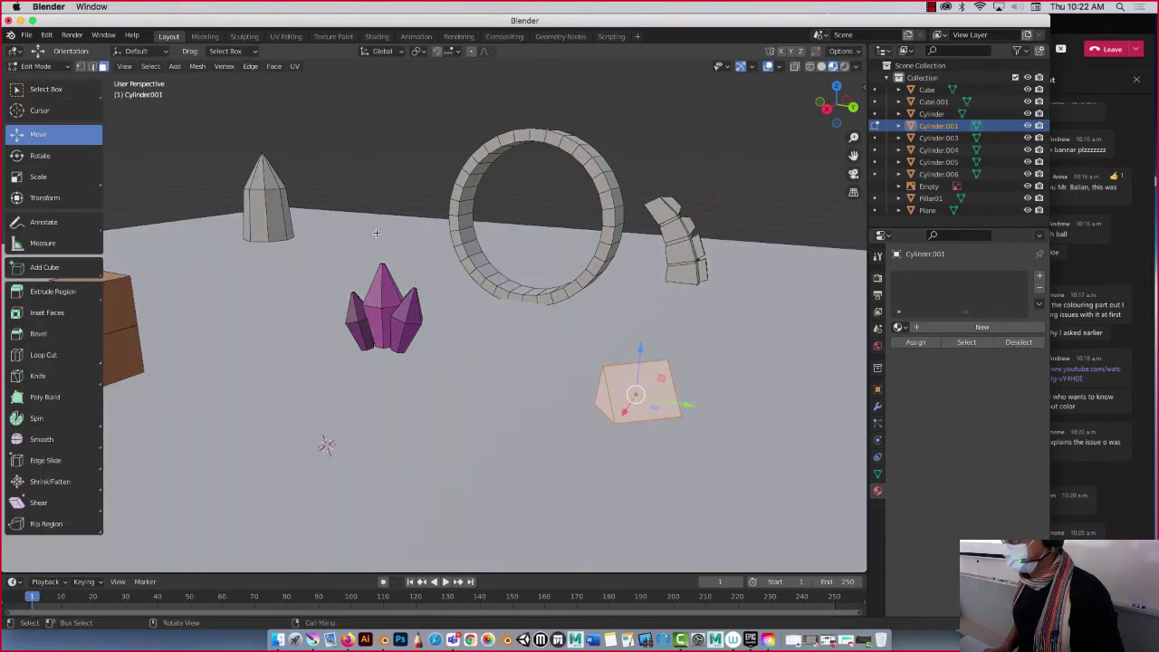
Step: Select all faces of the prism and give it the existing box1 material
{"action": "left_click", "coordinate": [603, 338]}
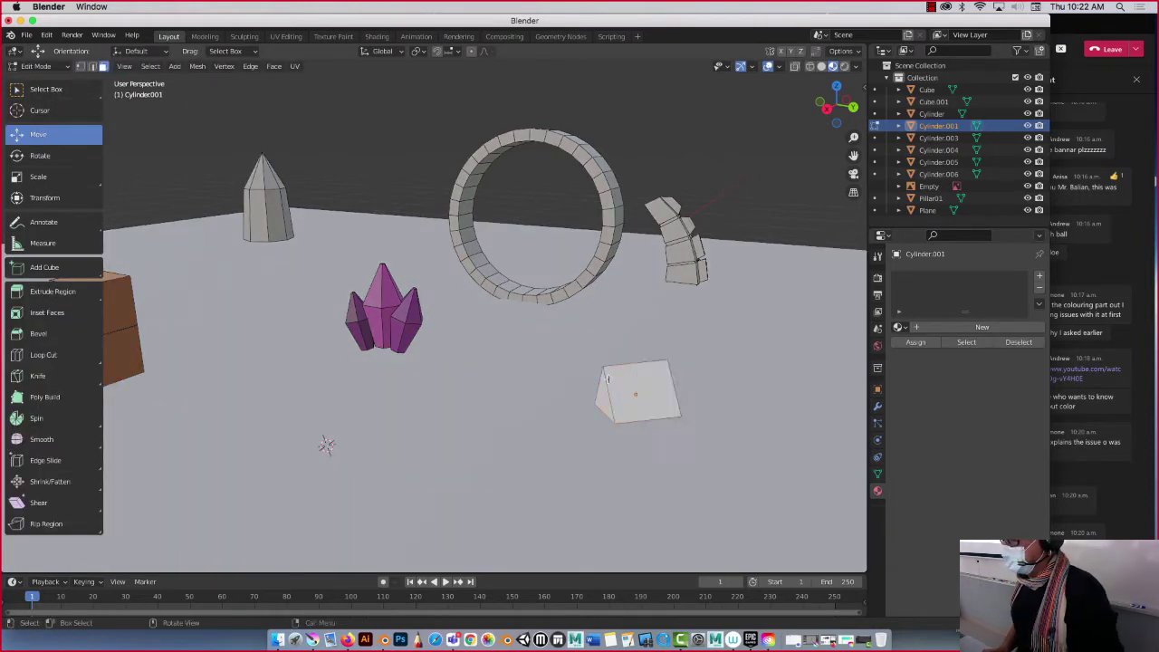
{"action": "key", "text": "a"}
{"action": "key", "text": "a"}
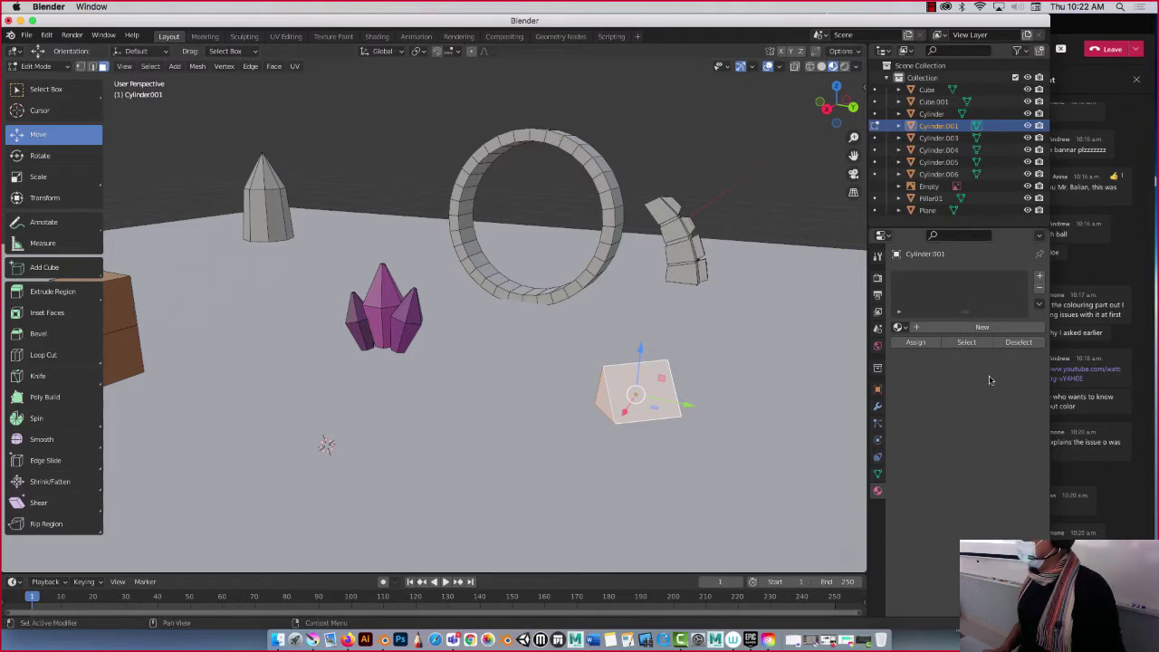
{"action": "left_click", "coordinate": [901, 327]}
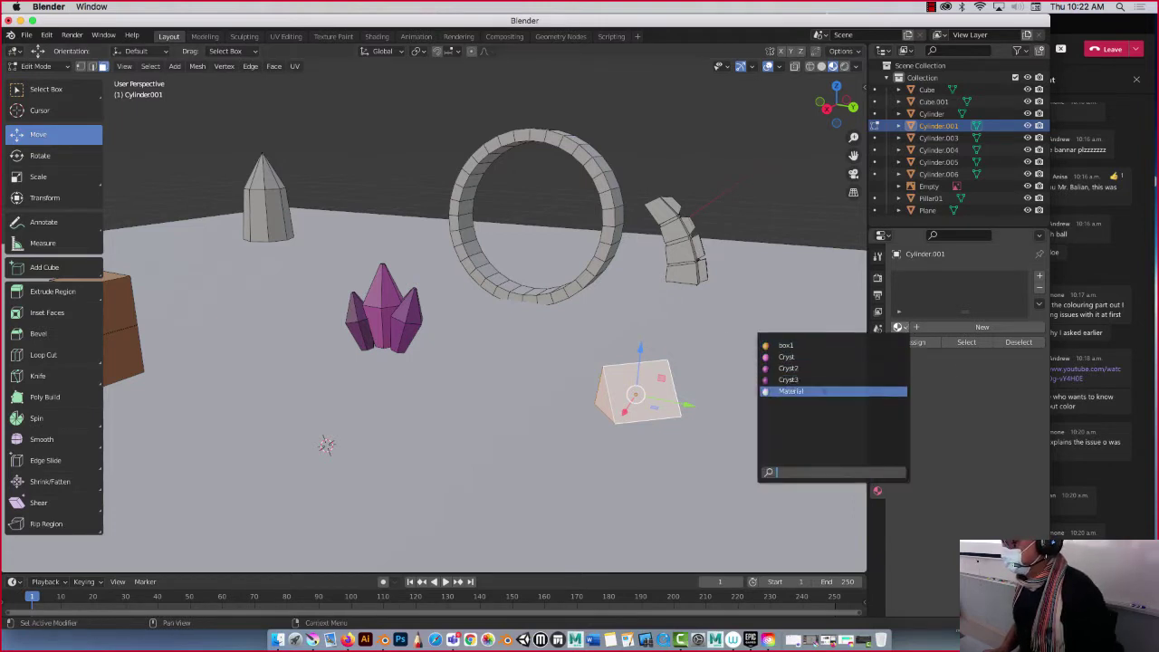
{"action": "left_click", "coordinate": [787, 345]}
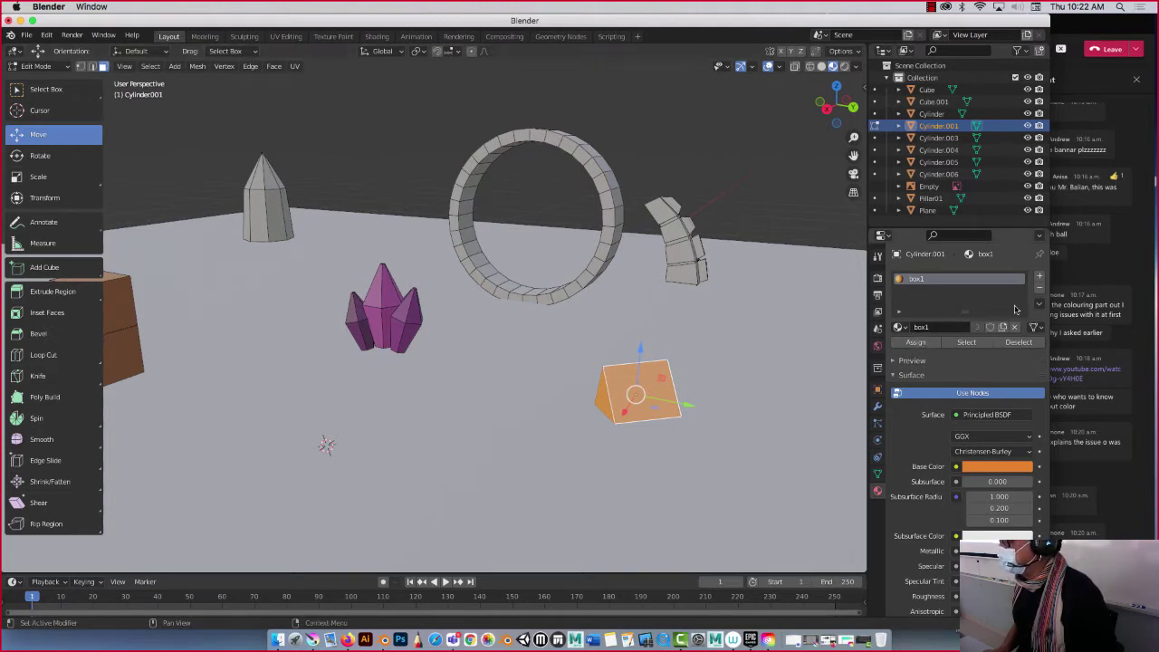
Step: Add a second material slot to the prism and create a new material in it with a green base color
{"action": "left_click", "coordinate": [1041, 278]}
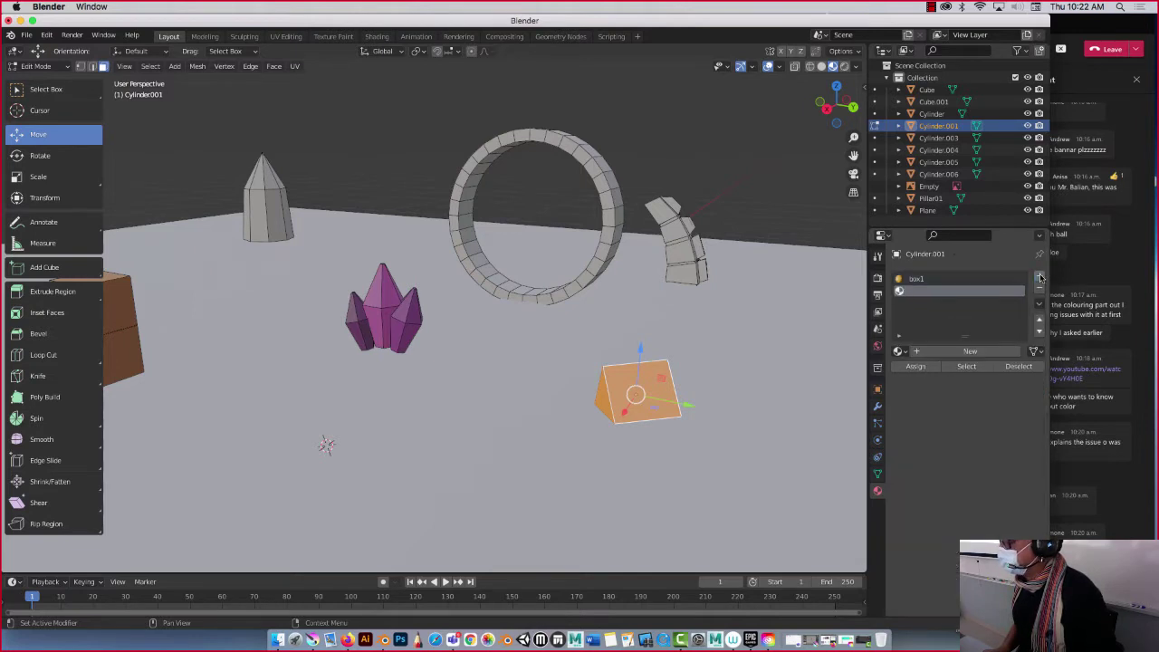
{"action": "left_click", "coordinate": [955, 353]}
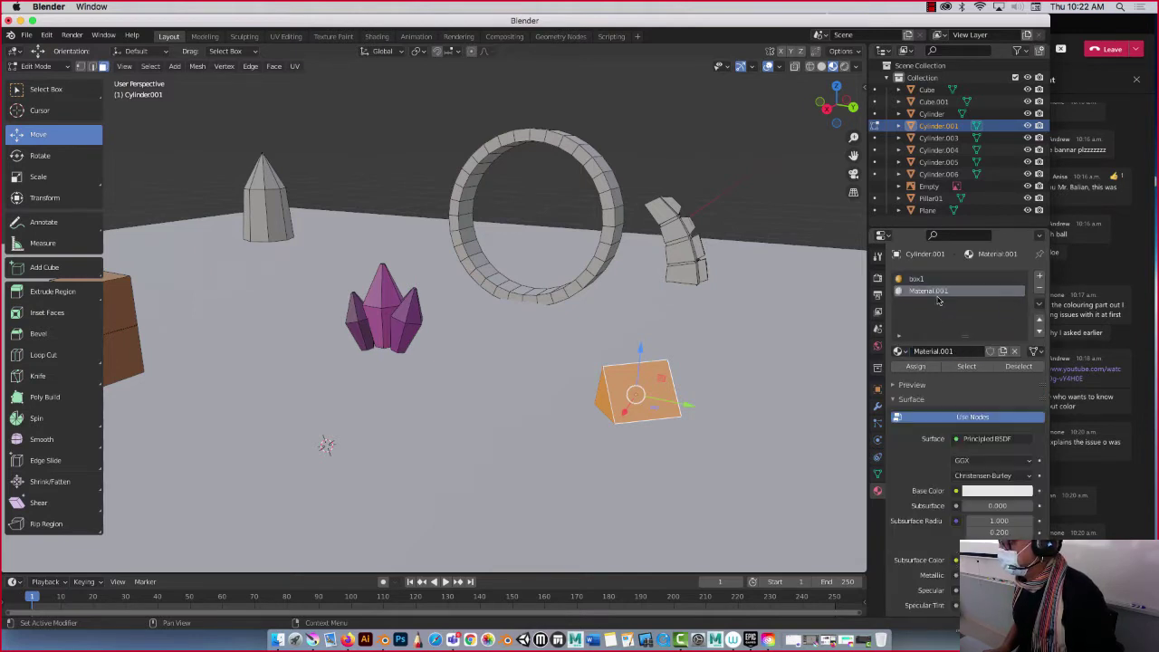
{"action": "left_click", "coordinate": [978, 490]}
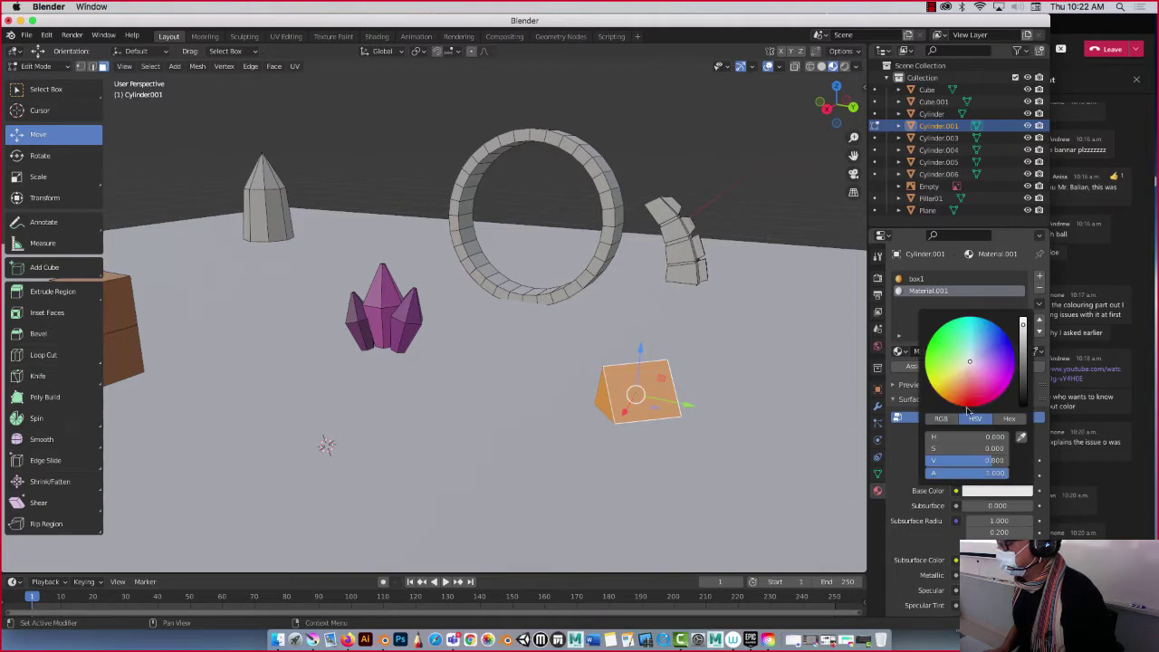
{"action": "left_click_drag", "start_coordinate": [963, 343], "coordinate": [945, 340]}
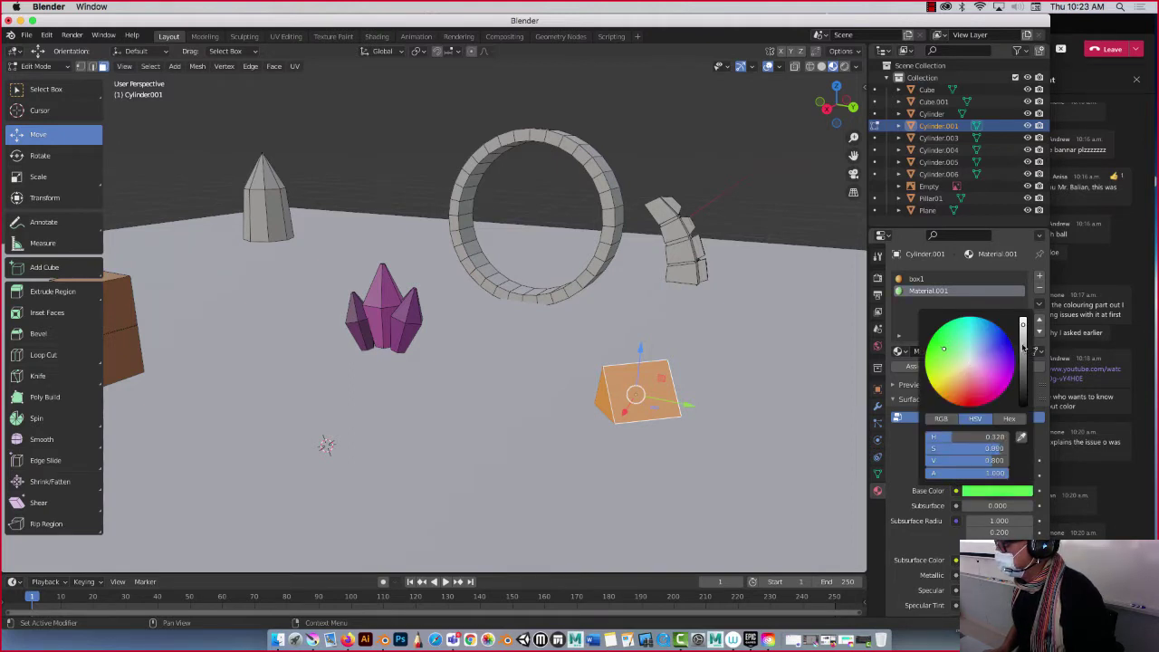
{"action": "left_click", "coordinate": [1023, 347]}
{"action": "left_click_drag", "start_coordinate": [931, 350], "coordinate": [942, 343]}
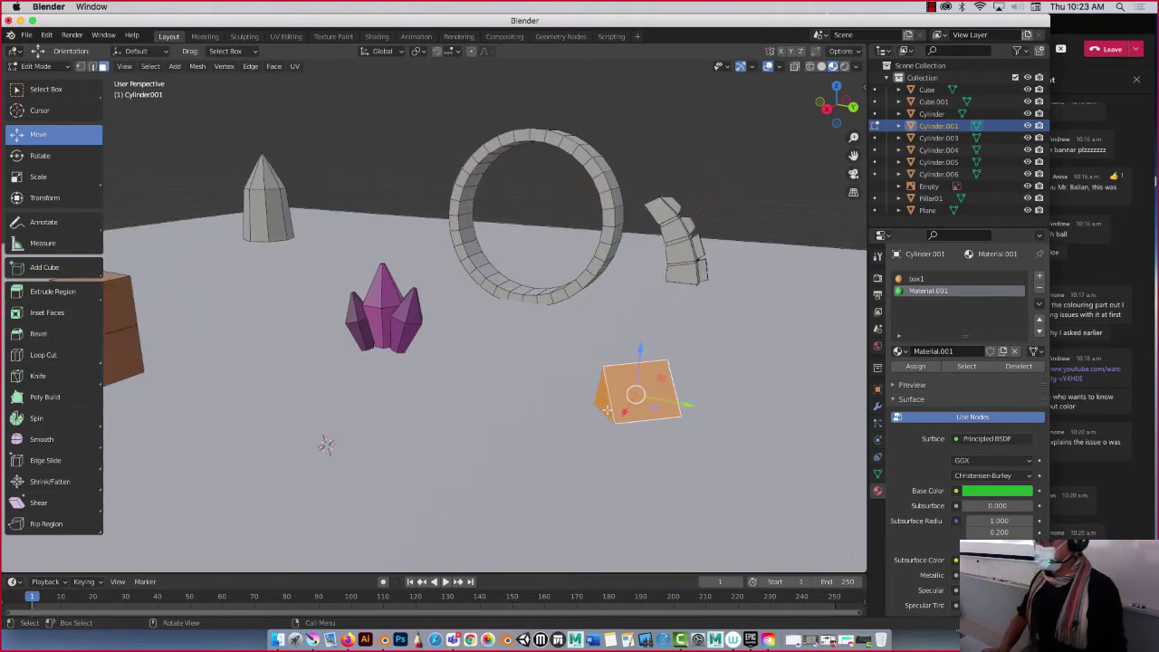
Step: Try assigning the green material to every face of the prism
{"action": "left_click", "coordinate": [915, 367]}
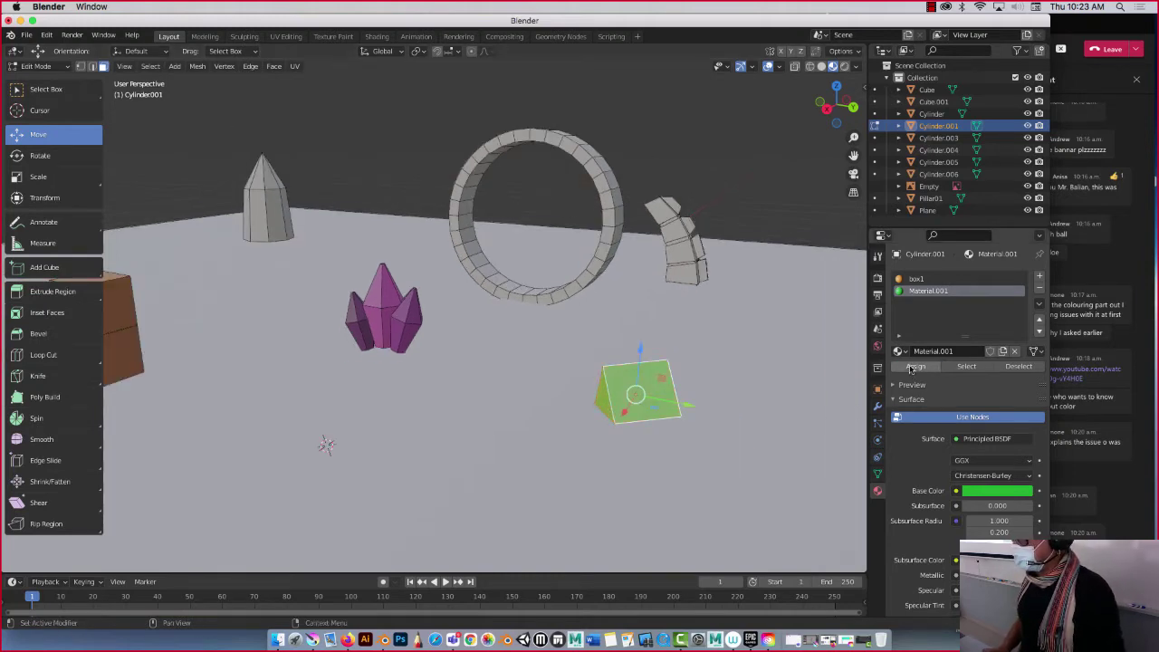
{"action": "mouse_move", "coordinate": [508, 425]}
{"action": "middle_mouse_down"}
{"action": "mouse_move", "coordinate": [471, 363]}
{"action": "mouse_move", "coordinate": [492, 416]}
{"action": "mouse_move", "coordinate": [523, 438]}
{"action": "middle_mouse_up"}
{"action": "key", "text": "super+z"}
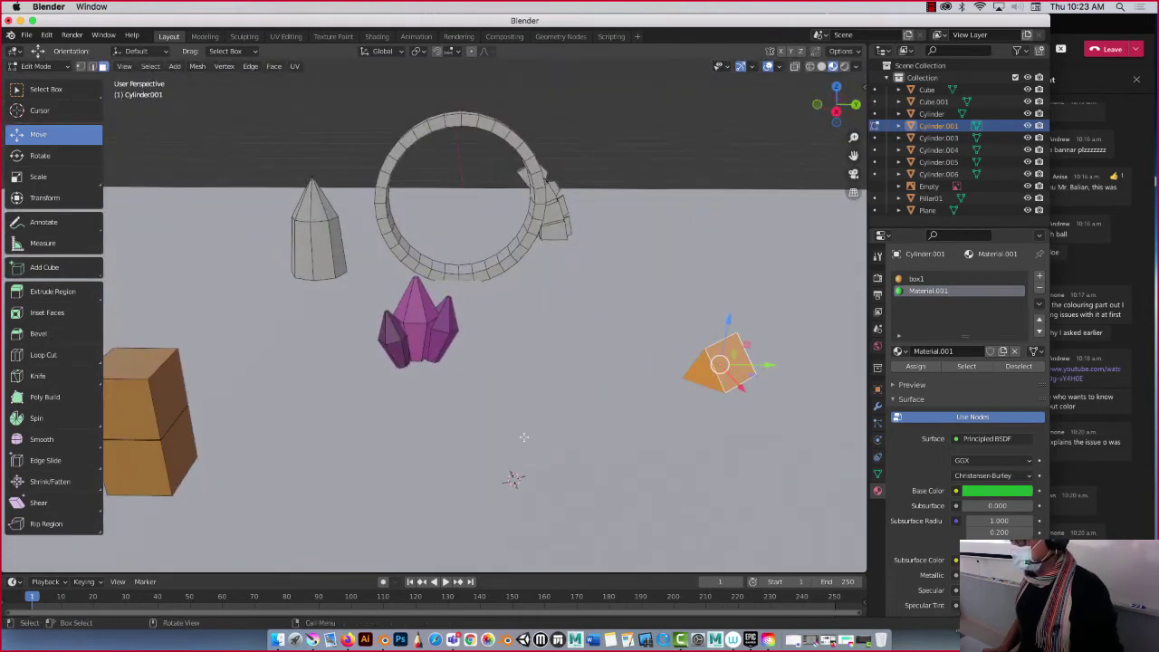
Step: Assign the green Material.001 to two sloping faces of the prism, one face at a time
{"action": "left_click", "coordinate": [730, 381]}
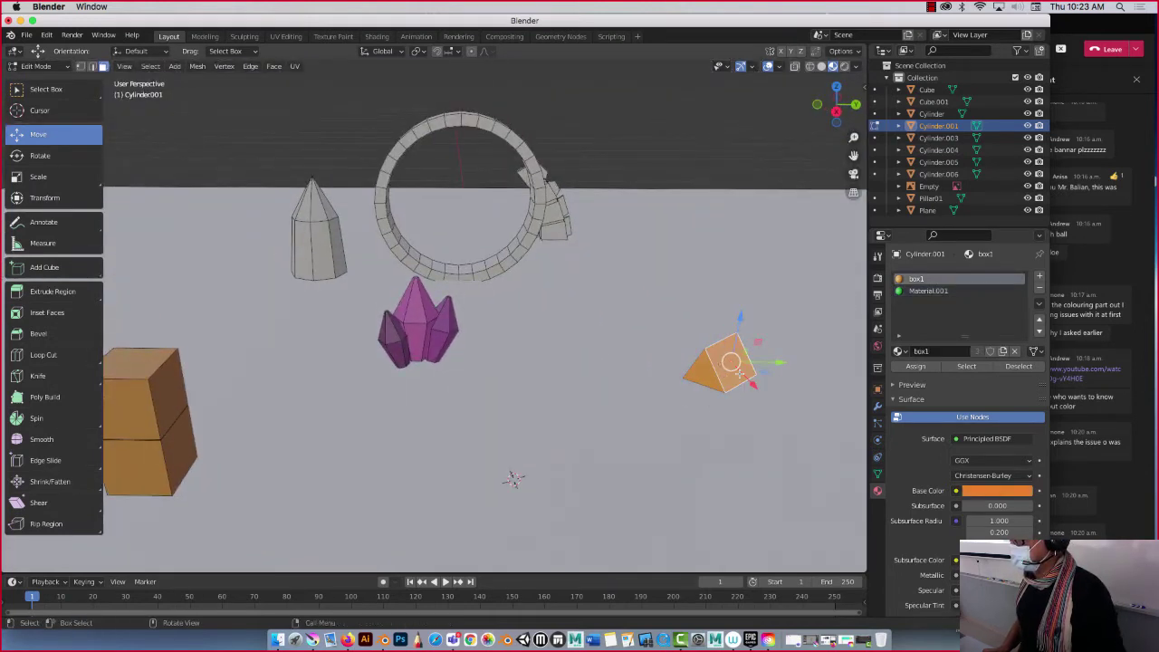
{"action": "left_click", "coordinate": [921, 293]}
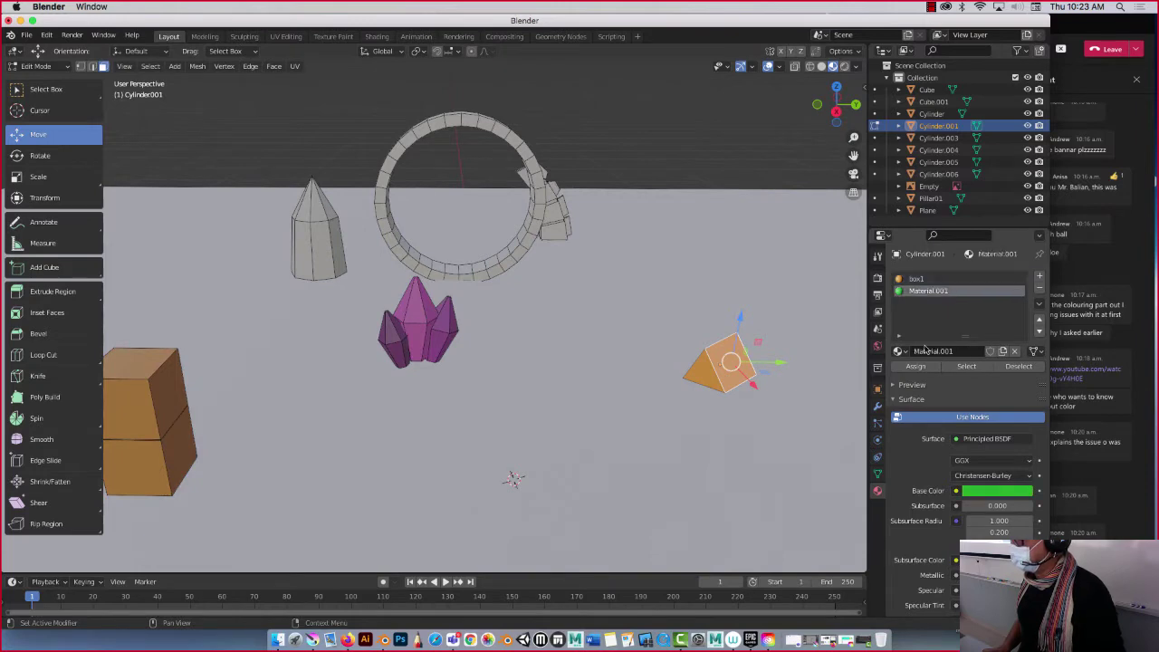
{"action": "middle_click_drag", "start_coordinate": [616, 400], "coordinate": [480, 408]}
{"action": "scroll", "coordinate": [583, 376], "scroll_direction": "up", "scroll_amount": 3}
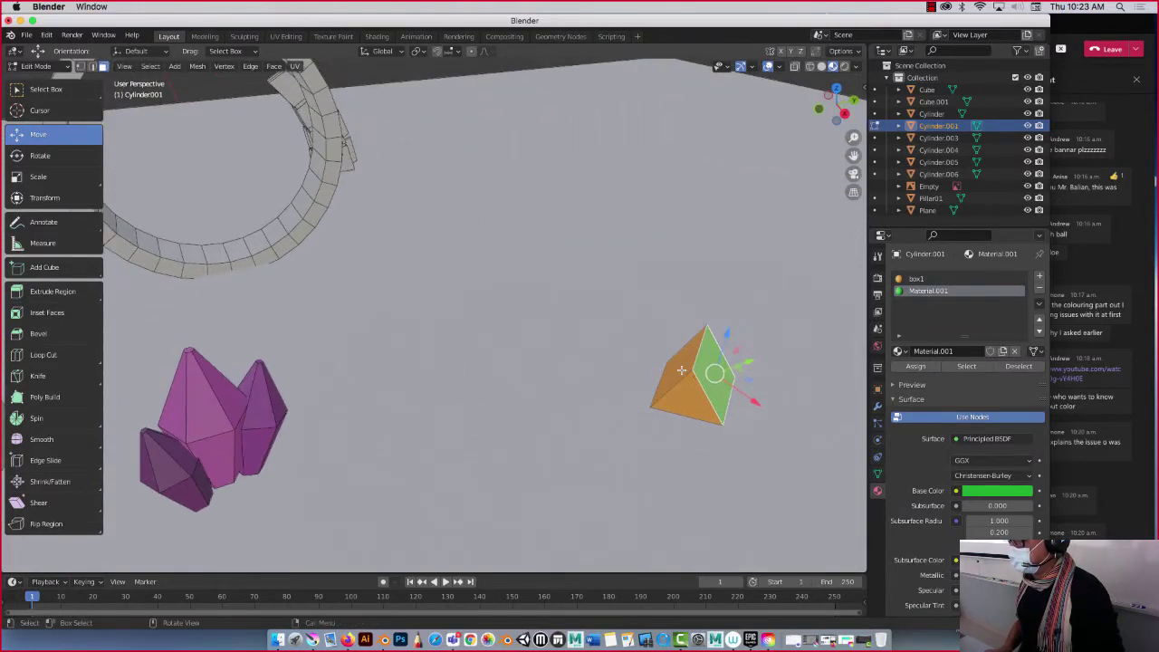
{"action": "left_click", "coordinate": [682, 370]}
{"action": "left_click", "coordinate": [928, 291]}
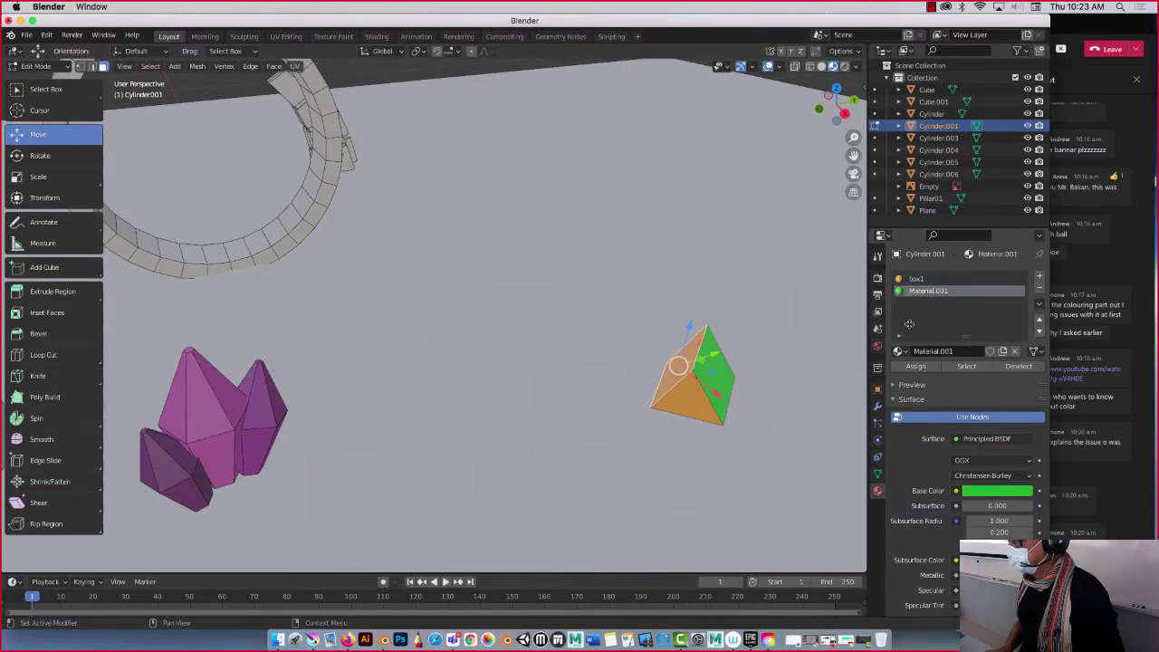
{"action": "left_click", "coordinate": [913, 367]}
Step: Replace the box1 material in the prism's first slot with Cryst and return to Object Mode
{"action": "middle_click_drag", "start_coordinate": [635, 407], "coordinate": [315, 397]}
{"action": "left_click", "coordinate": [558, 417]}
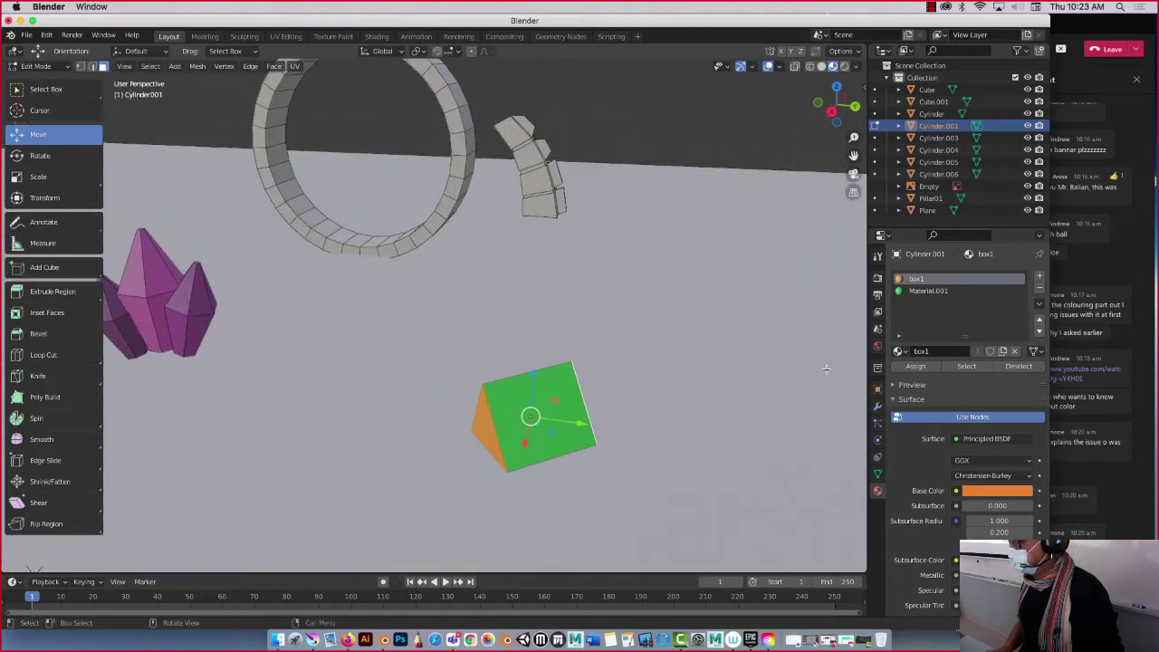
{"action": "left_click", "coordinate": [898, 352]}
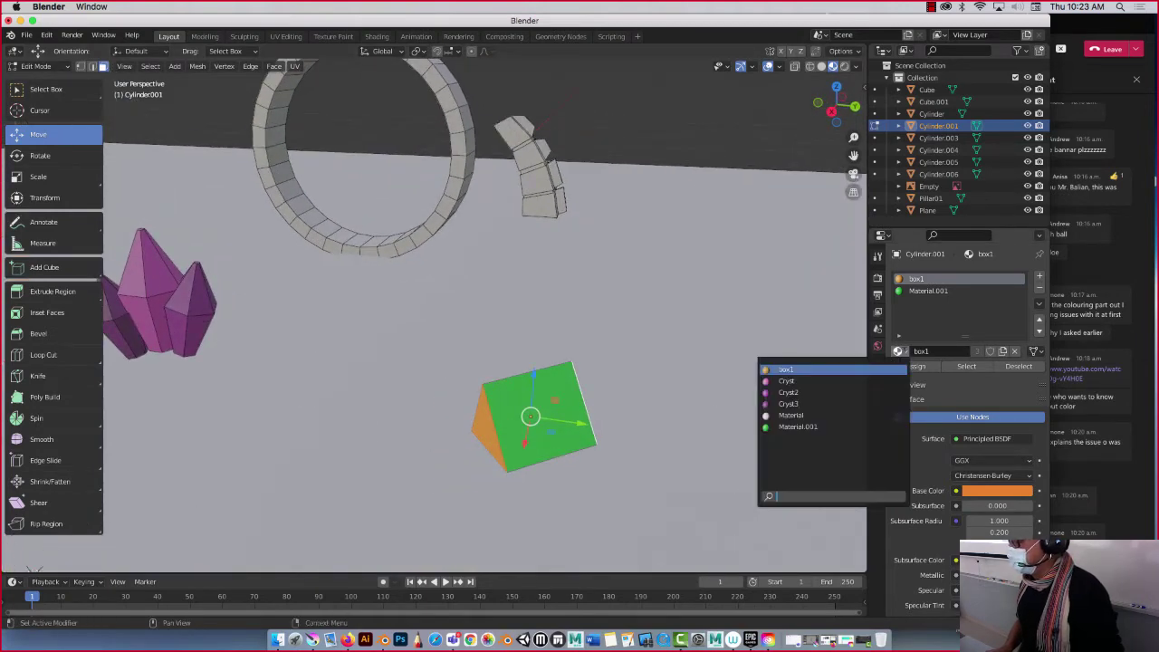
{"action": "left_click", "coordinate": [786, 380]}
{"action": "mouse_move", "coordinate": [686, 380]}
{"action": "middle_mouse_down"}
{"action": "mouse_move", "coordinate": [616, 384]}
{"action": "mouse_move", "coordinate": [695, 369]}
{"action": "middle_mouse_up"}
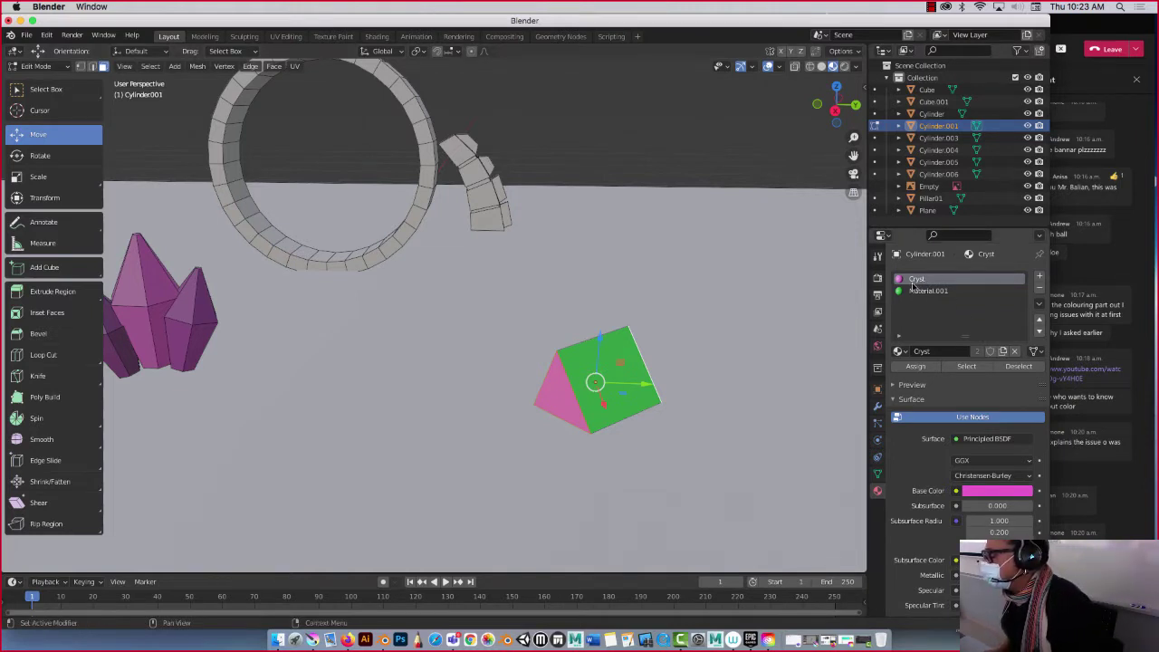
{"action": "left_click", "coordinate": [899, 350]}
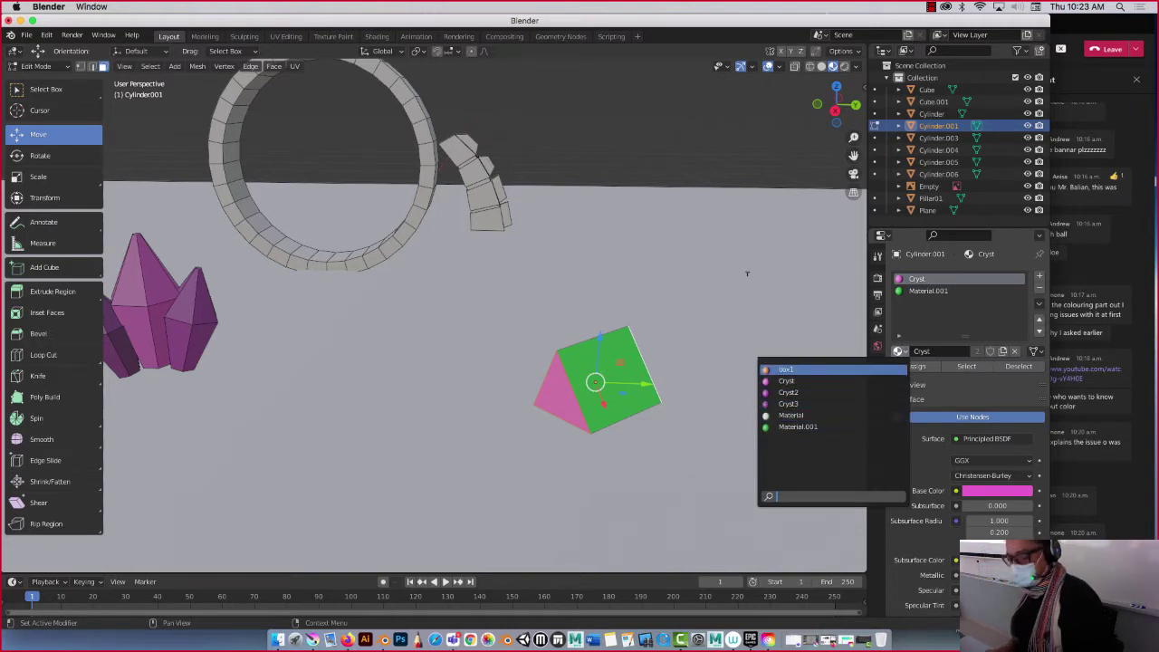
{"action": "key", "text": "Tab"}
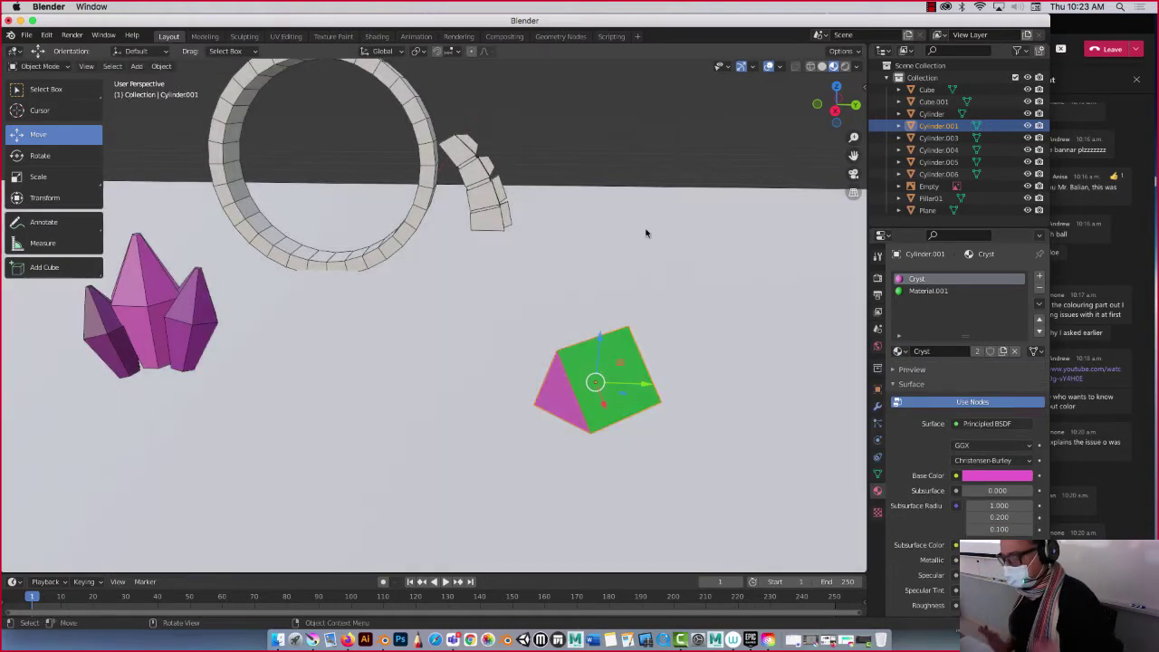
Step: Raise the curved segmented pillar about 2 m along the Z axis
{"action": "scroll", "coordinate": [555, 317], "scroll_direction": "down", "scroll_amount": 5}
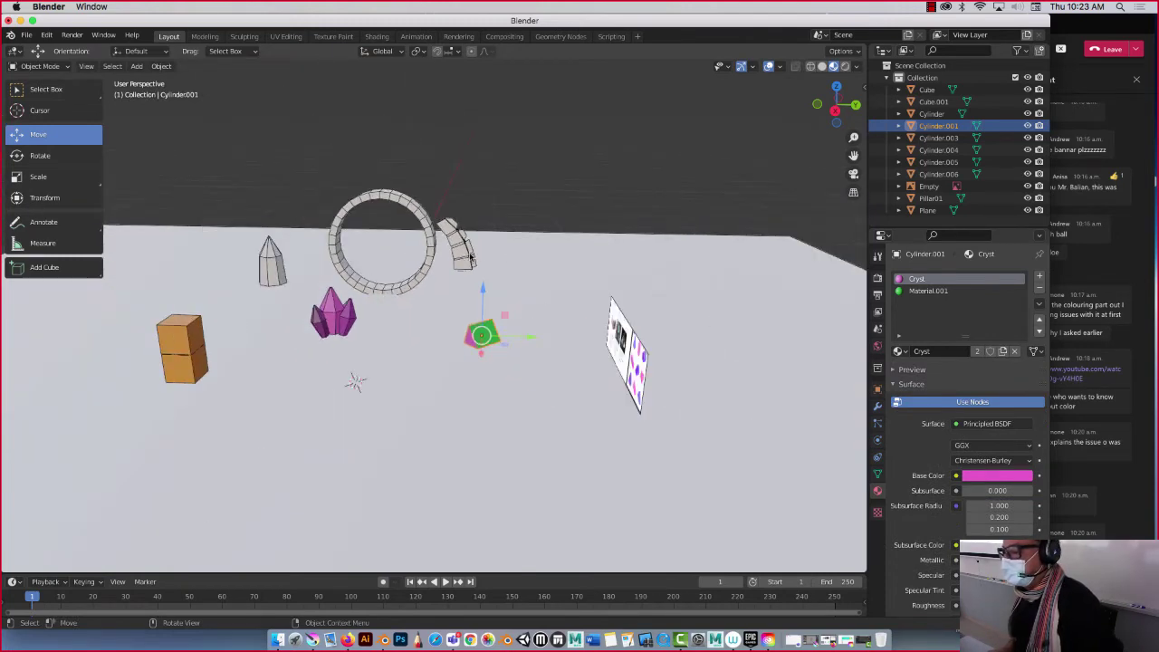
{"action": "left_click", "coordinate": [470, 256]}
{"action": "scroll", "coordinate": [471, 254], "scroll_direction": "up", "scroll_amount": 5}
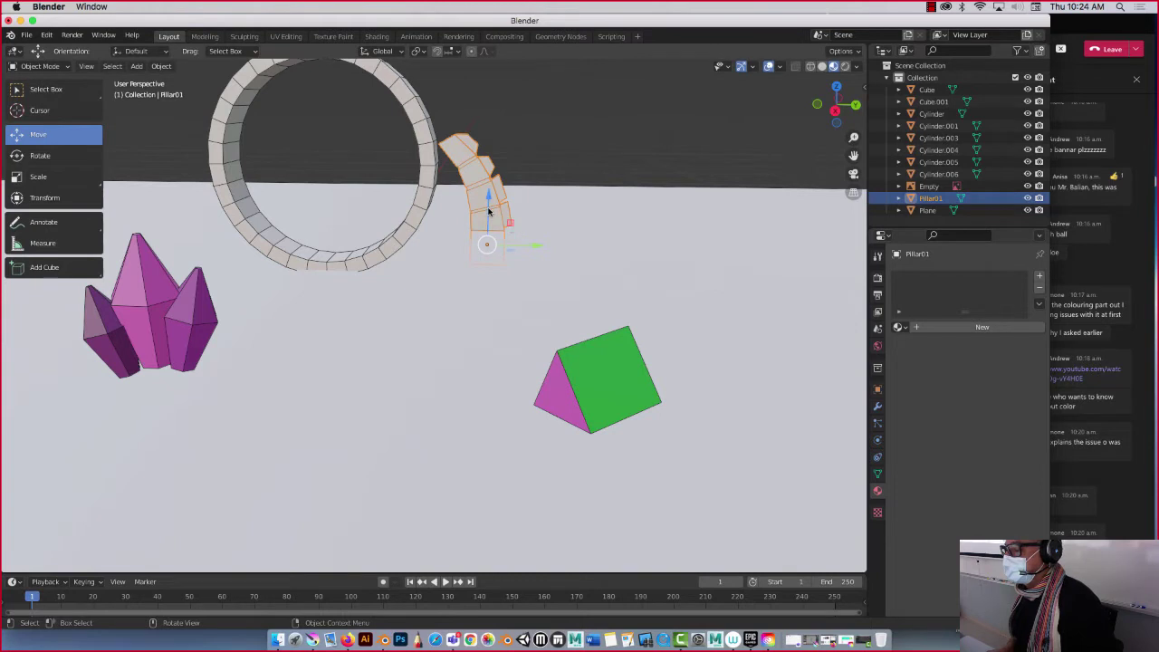
{"action": "left_click_drag", "start_coordinate": [489, 207], "coordinate": [490, 178]}
{"action": "middle_click_drag", "start_coordinate": [490, 178], "coordinate": [640, 208]}
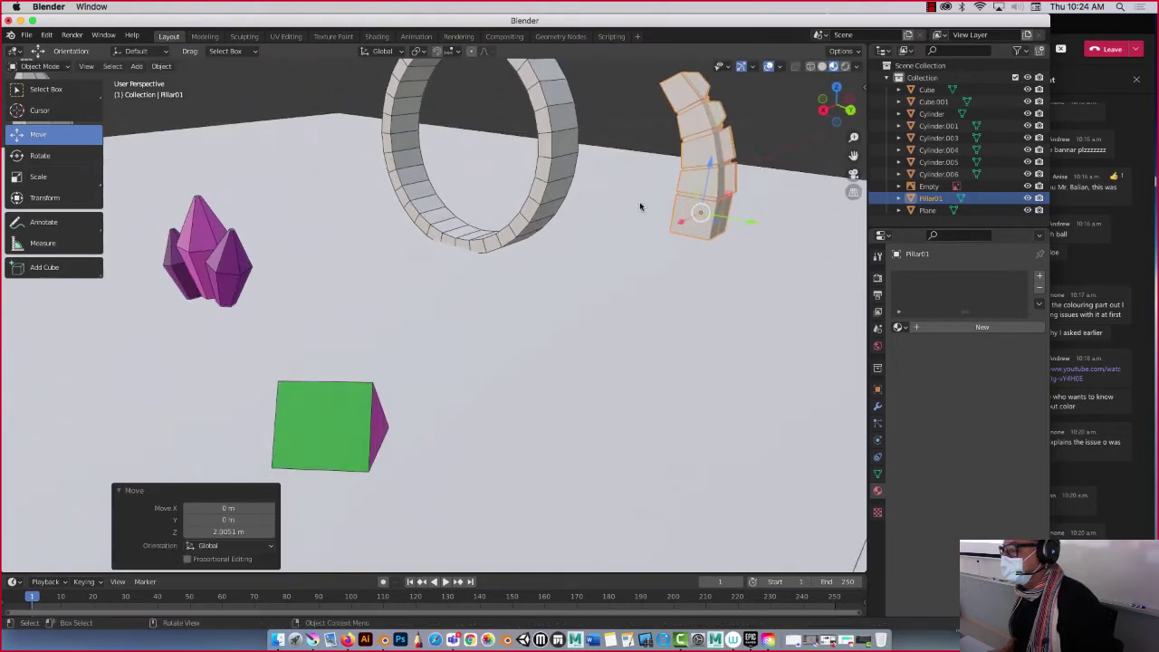
Step: Bring the curved pillar forward along the X axis and shift it about 2.25 m along Y
{"action": "key", "text": "g"}
{"action": "key", "text": "x"}
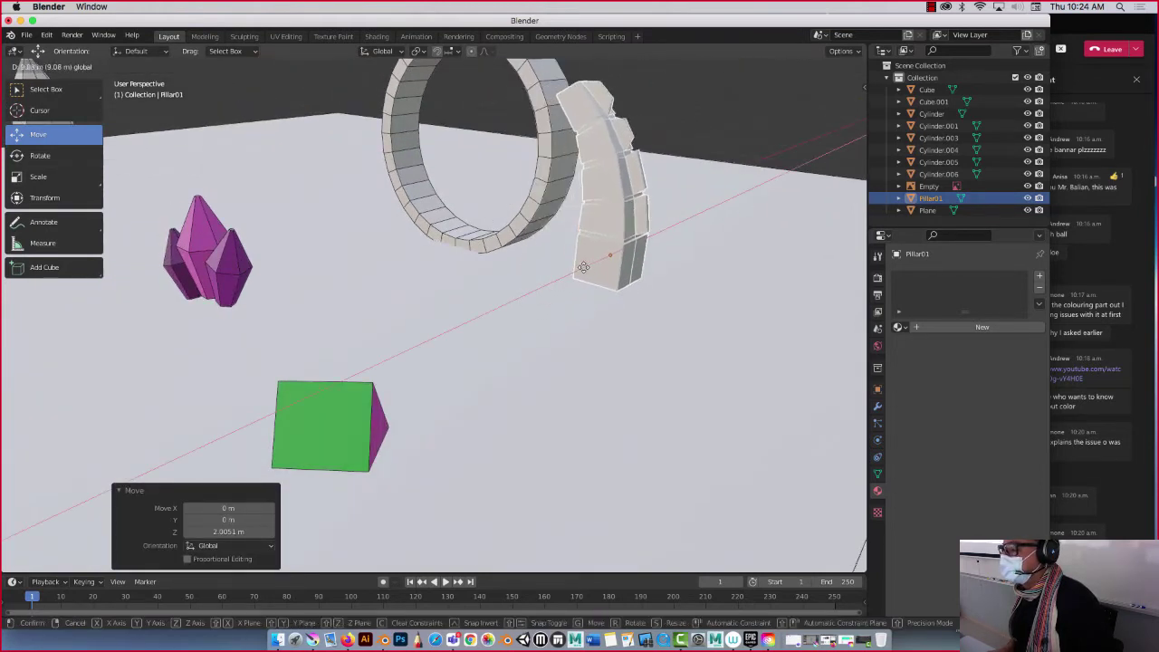
{"action": "left_click", "coordinate": [657, 262]}
{"action": "key", "text": "g"}
{"action": "key", "text": "y"}
{"action": "left_click", "coordinate": [628, 302]}
{"action": "middle_click_drag", "start_coordinate": [628, 302], "coordinate": [558, 201]}
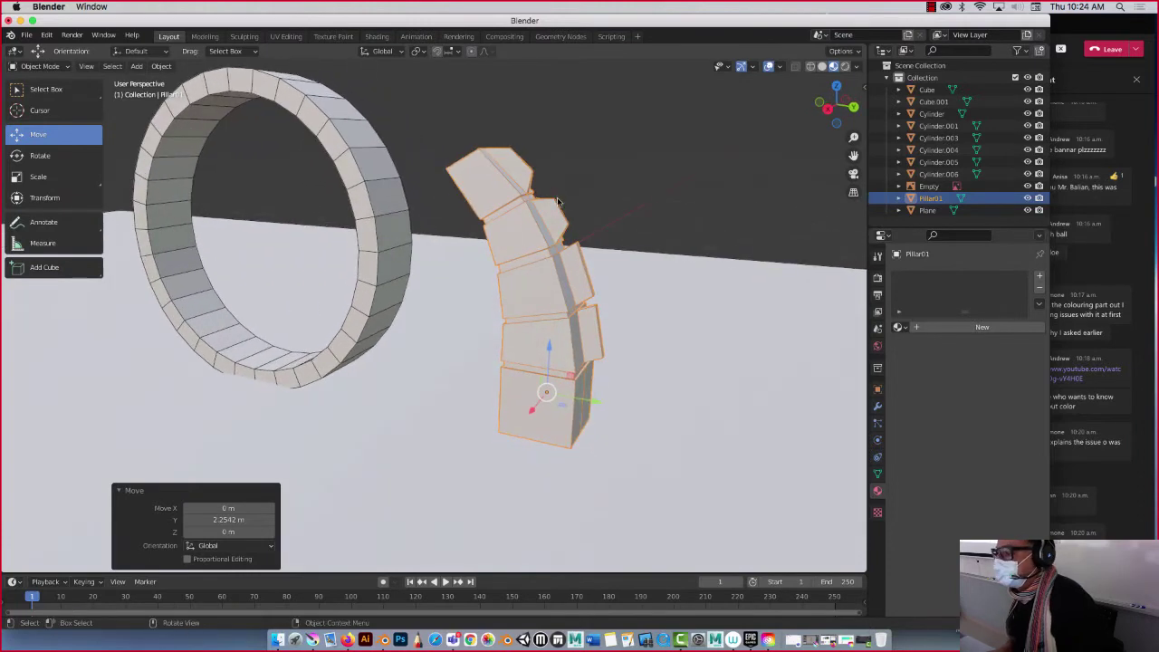
Step: Enter Edit Mode on the curved pillar and select the protruding outer faces of its upper four blocks on one side
{"action": "key", "text": "Tab"}
{"action": "left_click", "coordinate": [521, 170]}
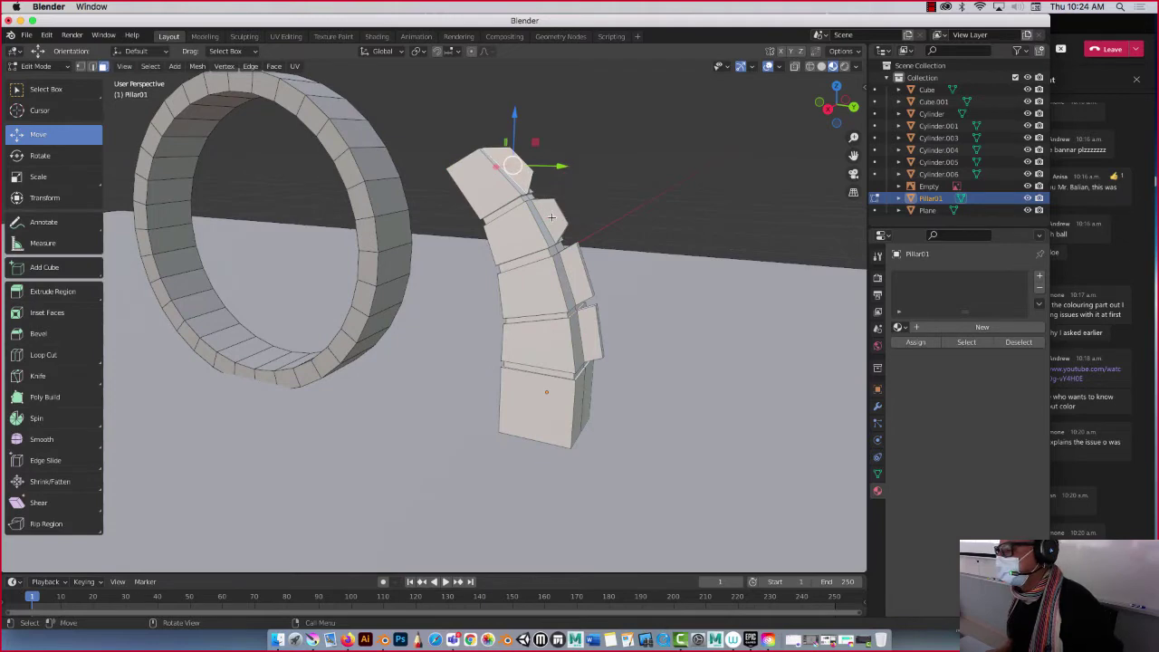
{"action": "left_click", "coordinate": [553, 218], "text": "shift"}
{"action": "left_click", "coordinate": [567, 261], "text": "shift"}
{"action": "left_click", "coordinate": [593, 323], "text": "shift"}
Step: Extend the selection to the protruding blocks' outer-edge and opposite side faces on the curved pillar's upper four segments
{"action": "middle_click_drag", "start_coordinate": [594, 324], "coordinate": [404, 172]}
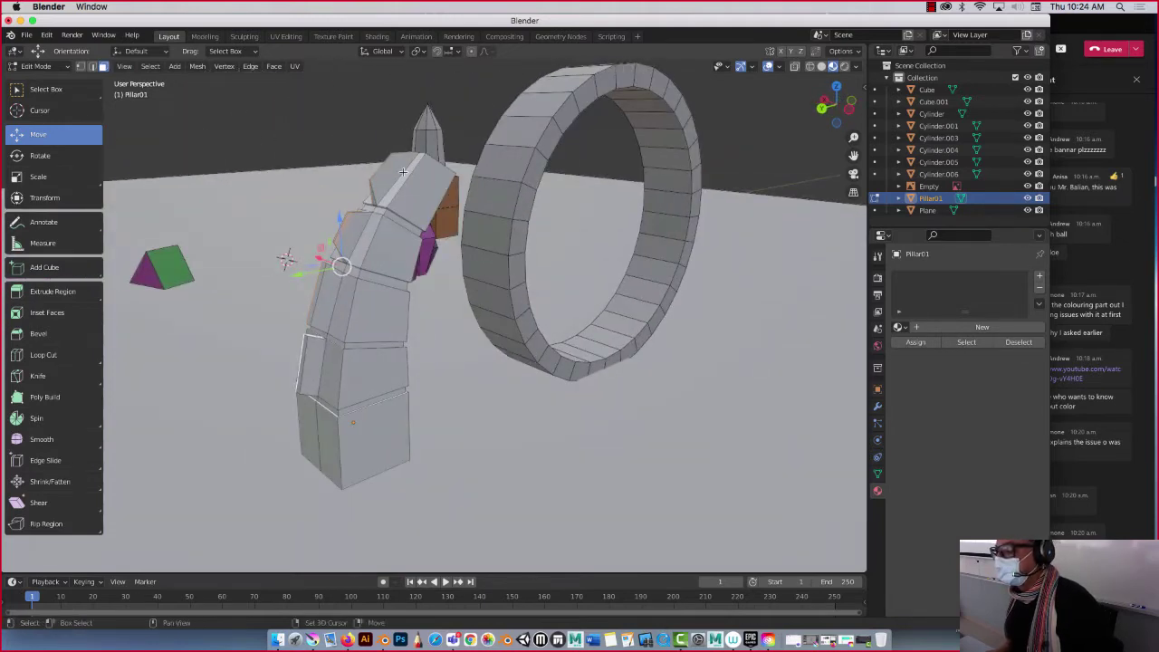
{"action": "left_click", "coordinate": [356, 224], "text": "shift"}
{"action": "left_click", "coordinate": [322, 301], "text": "shift"}
{"action": "left_click", "coordinate": [309, 367], "text": "shift"}
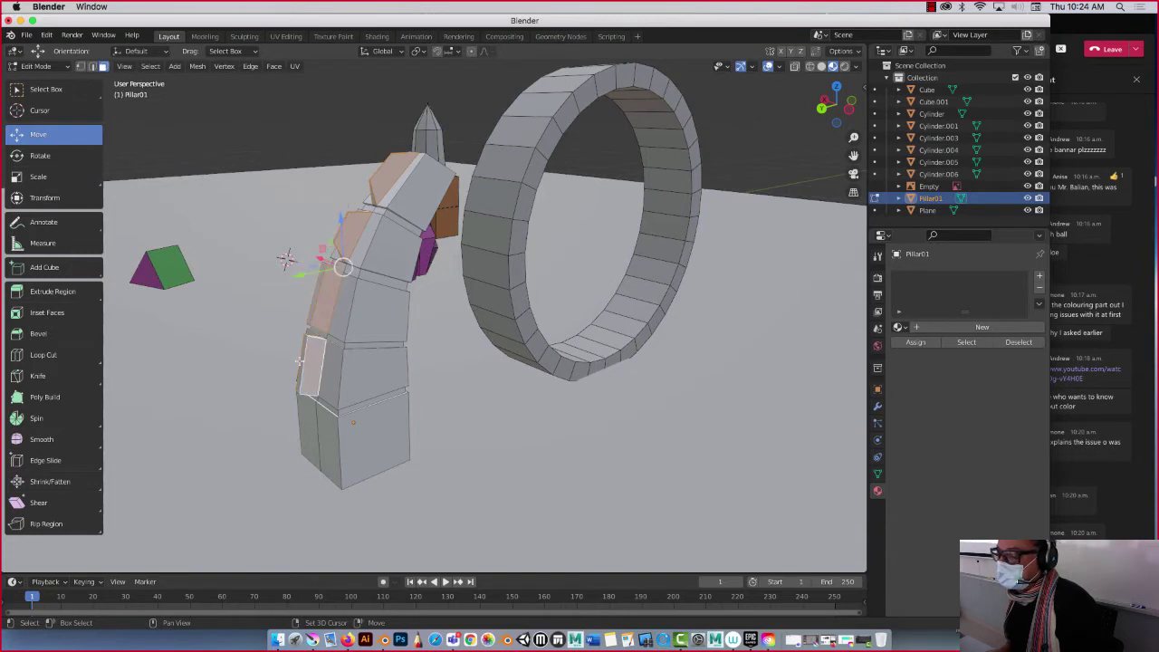
{"action": "left_click", "coordinate": [314, 300], "text": "shift"}
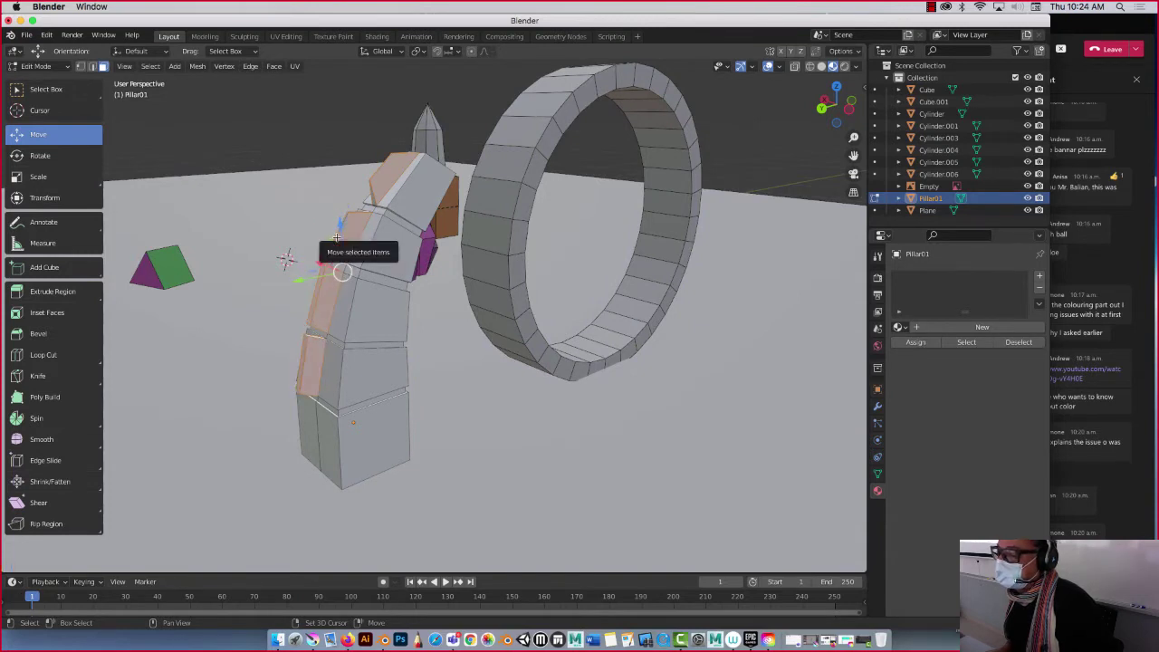
{"action": "scroll", "coordinate": [374, 173], "scroll_direction": "up", "scroll_amount": 4}
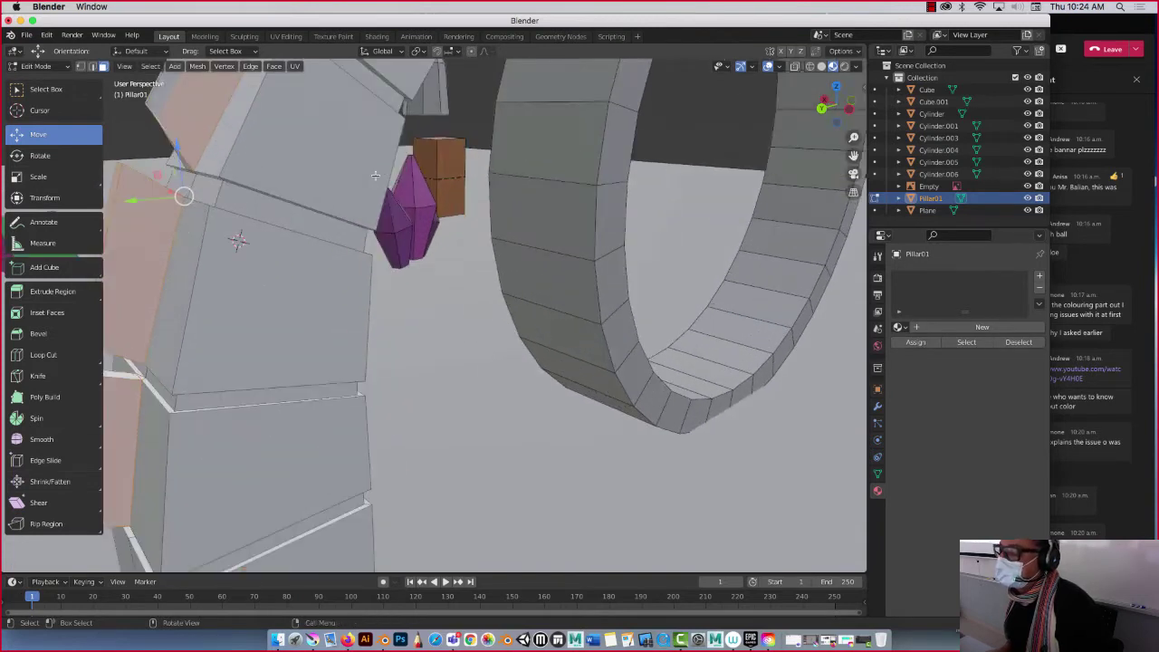
{"action": "scroll", "coordinate": [417, 298], "scroll_direction": "up", "scroll_amount": 2}
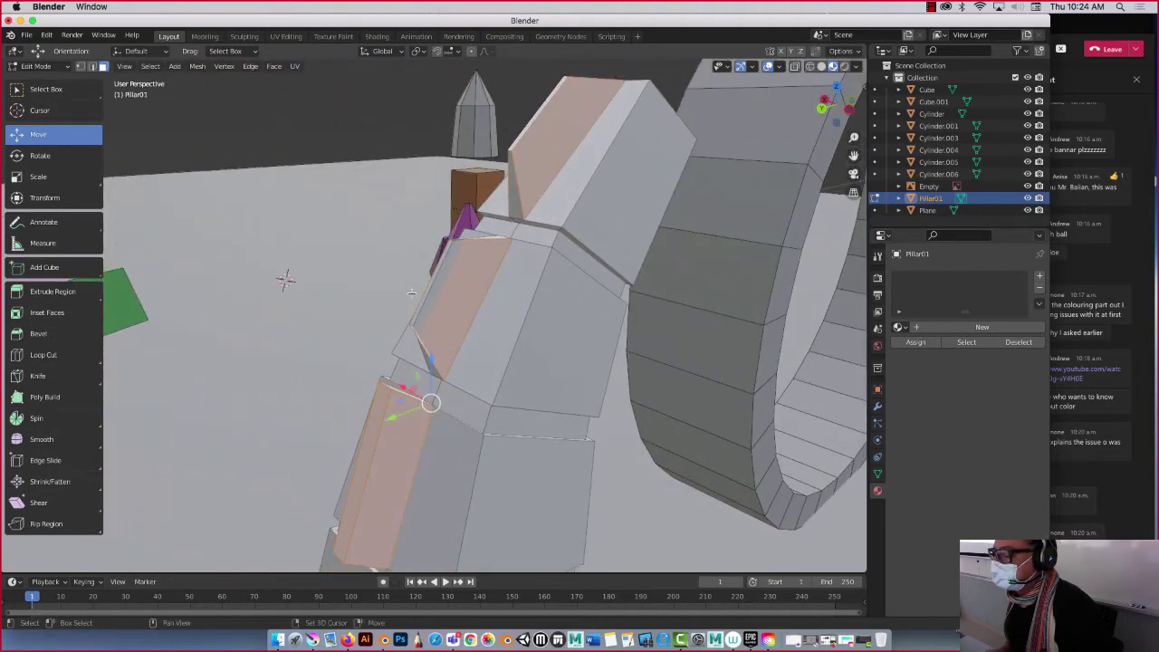
{"action": "middle_click_drag", "start_coordinate": [412, 291], "coordinate": [684, 245]}
{"action": "left_click", "coordinate": [576, 262], "text": "shift"}
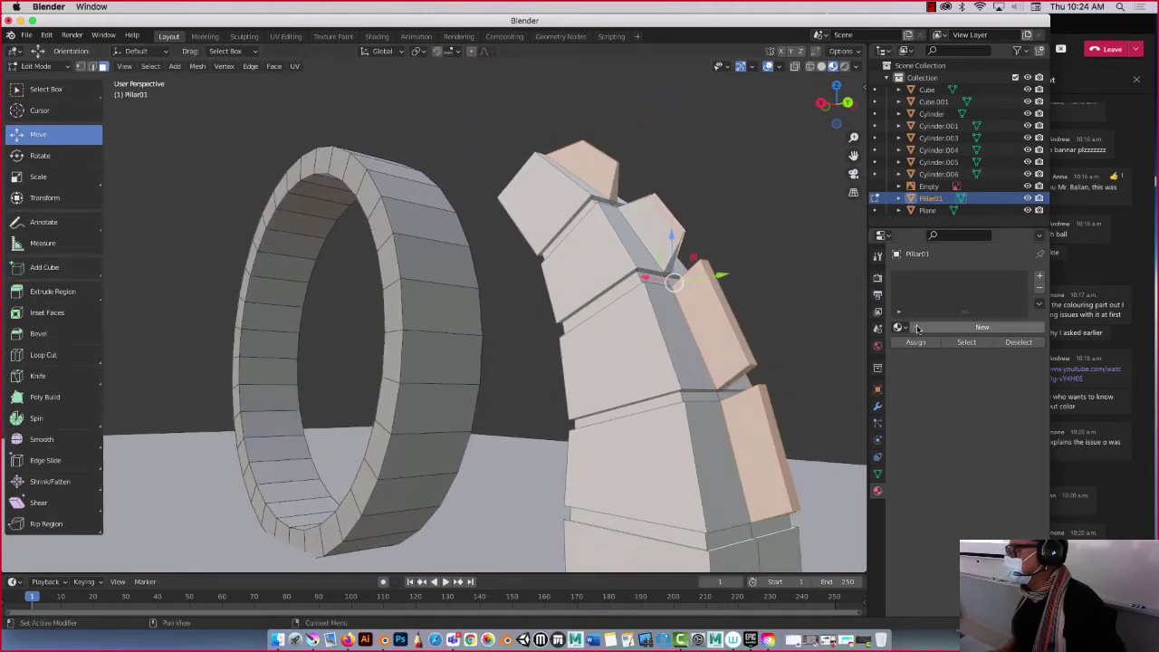
{"action": "scroll", "coordinate": [675, 274], "scroll_direction": "down", "scroll_amount": 1}
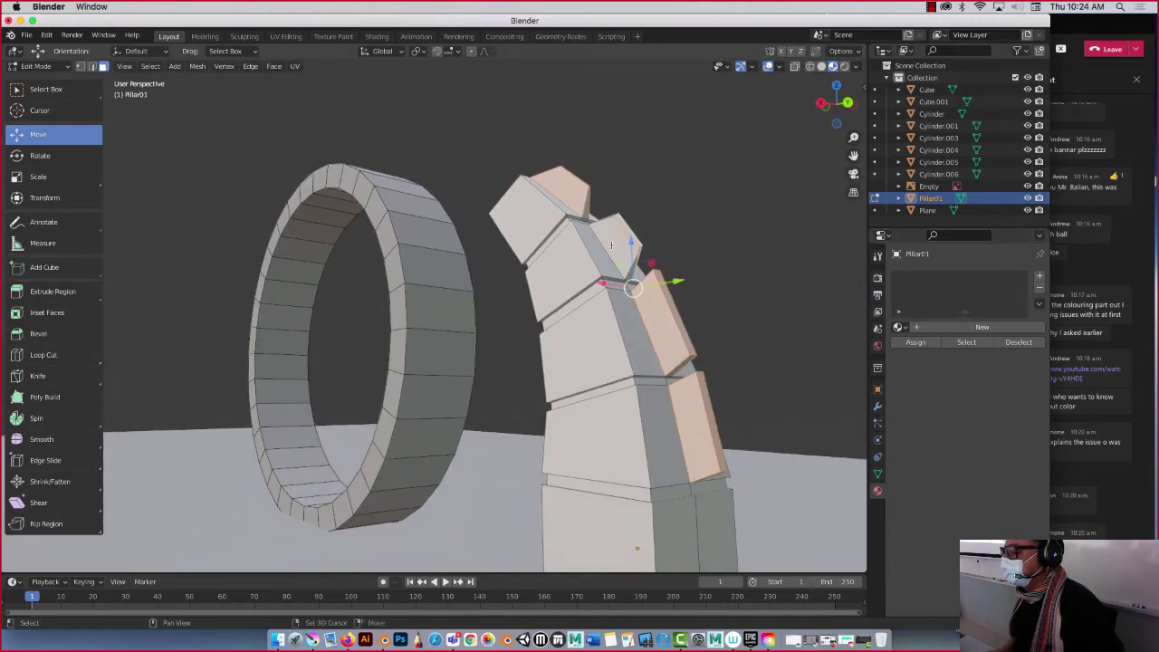
{"action": "middle_click_drag", "start_coordinate": [612, 245], "coordinate": [638, 272]}
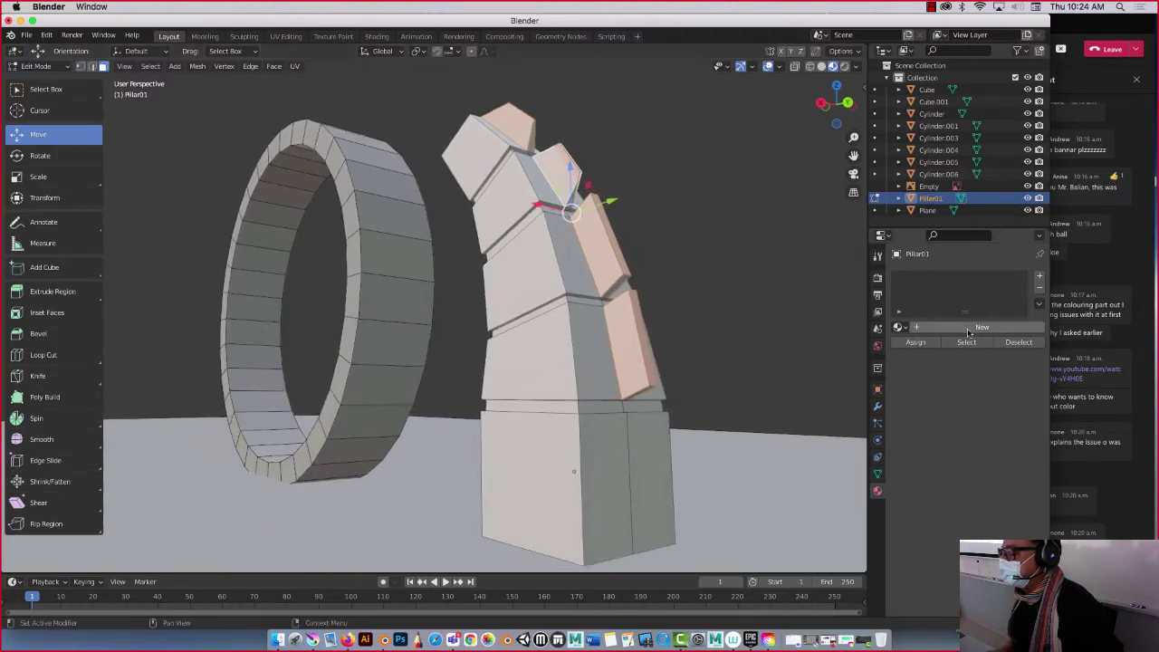
Step: Apply the existing Cryst2 material to the whole curved pillar and clear the face selection
{"action": "left_click", "coordinate": [907, 329]}
{"action": "left_click", "coordinate": [789, 368]}
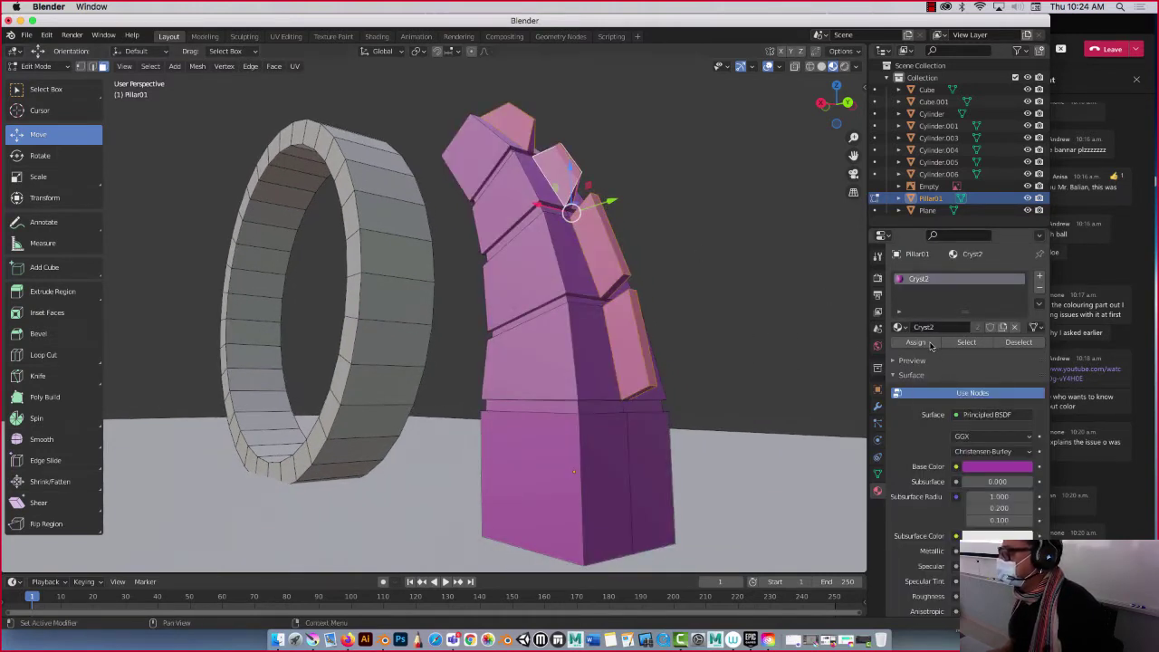
{"action": "left_click", "coordinate": [689, 285]}
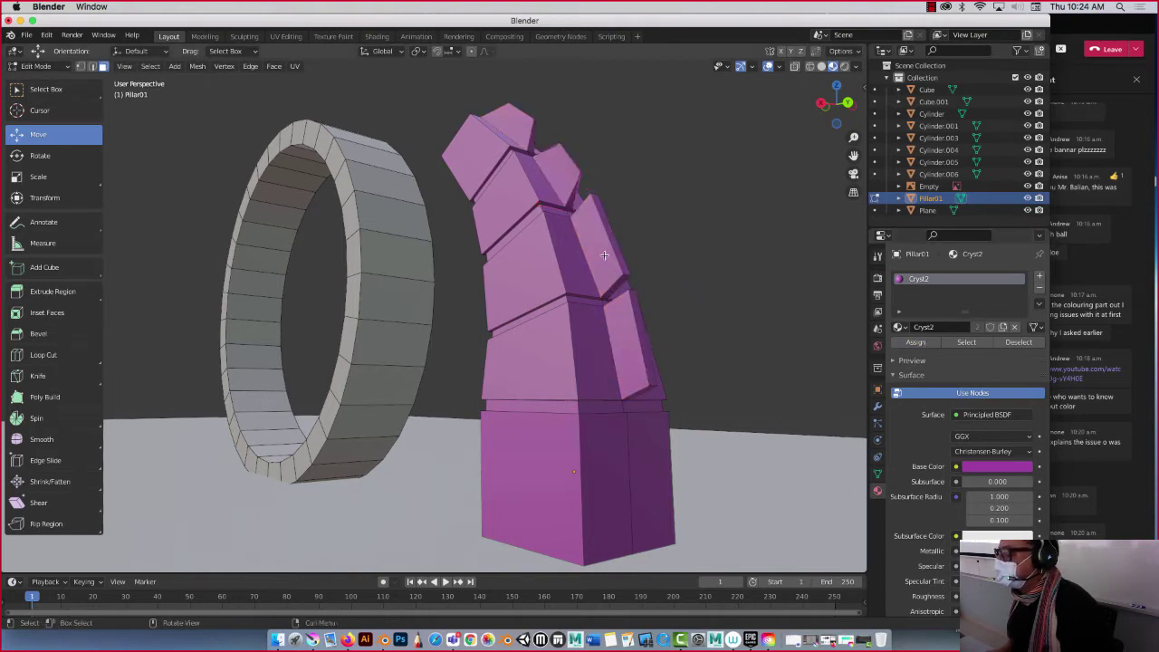
{"action": "middle_click_drag", "start_coordinate": [621, 283], "coordinate": [672, 288]}
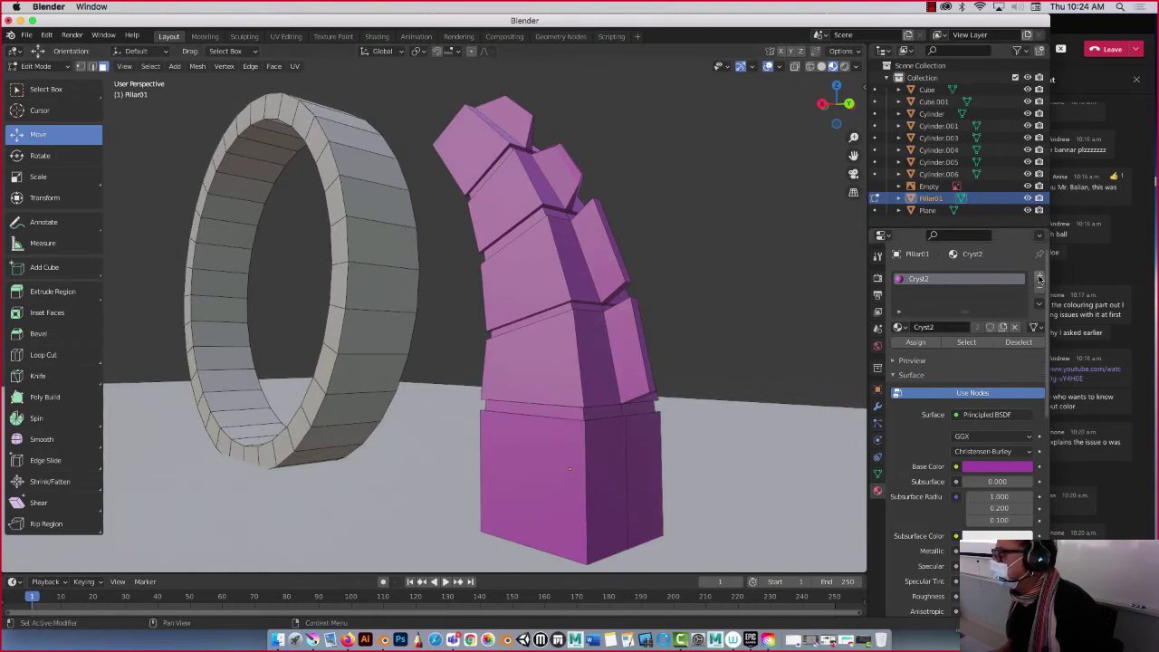
Step: Add a second material slot to the curved pillar with a new material named blue
{"action": "left_click", "coordinate": [1040, 277]}
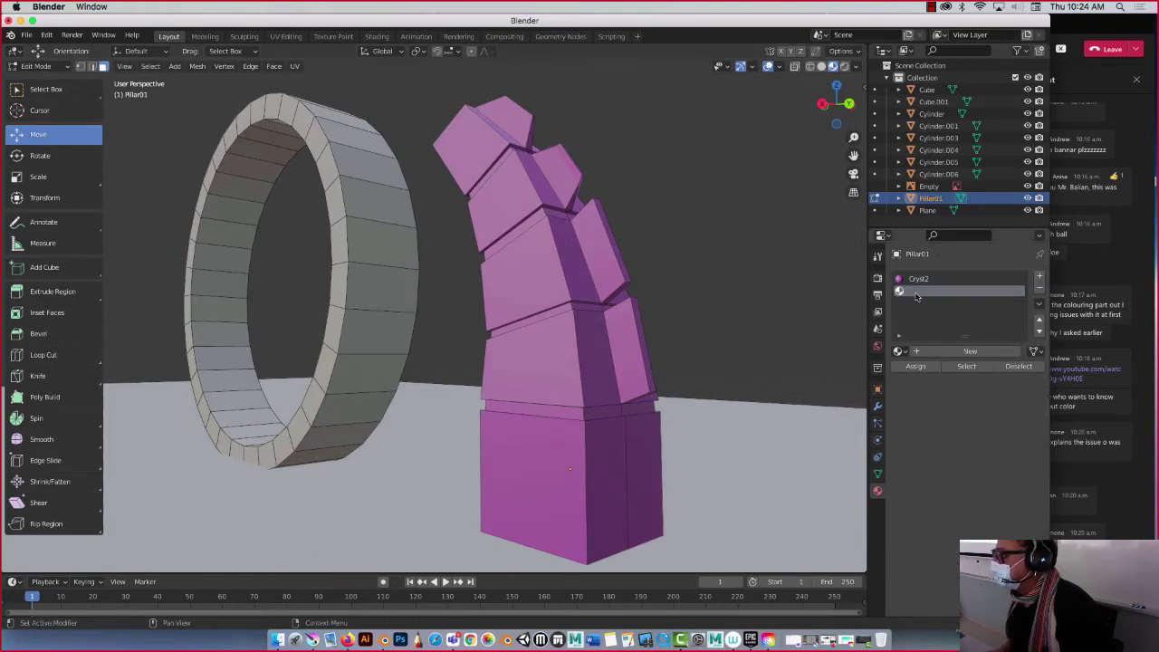
{"action": "left_click", "coordinate": [942, 352]}
{"action": "double_click", "coordinate": [934, 294]}
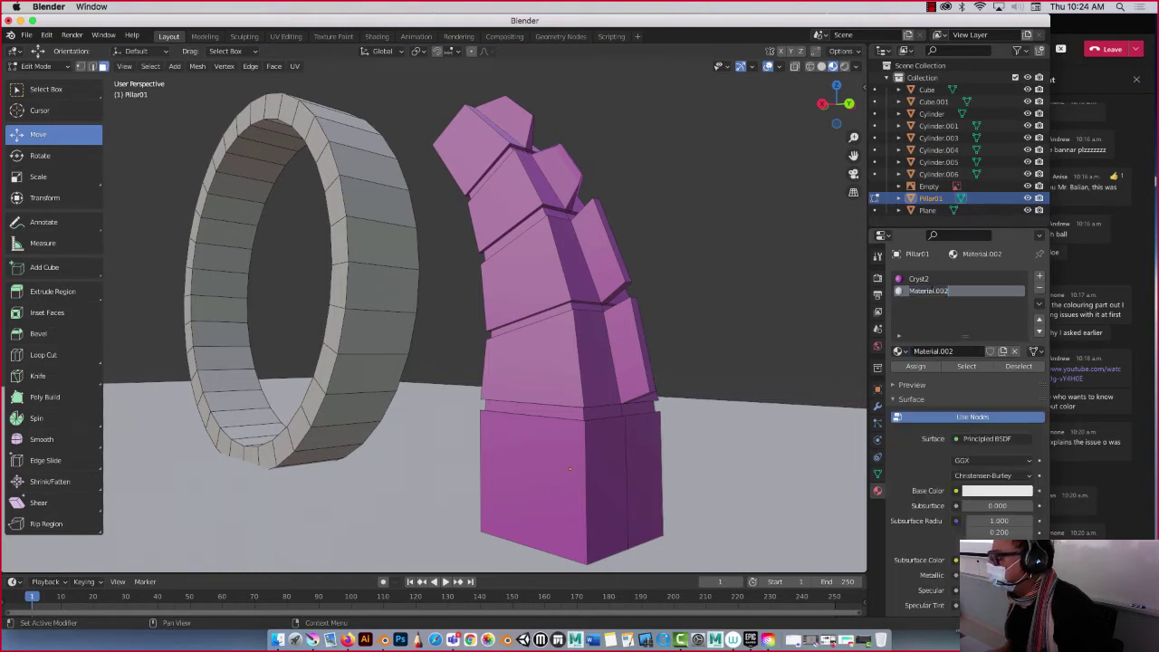
{"action": "type", "text": "3"}
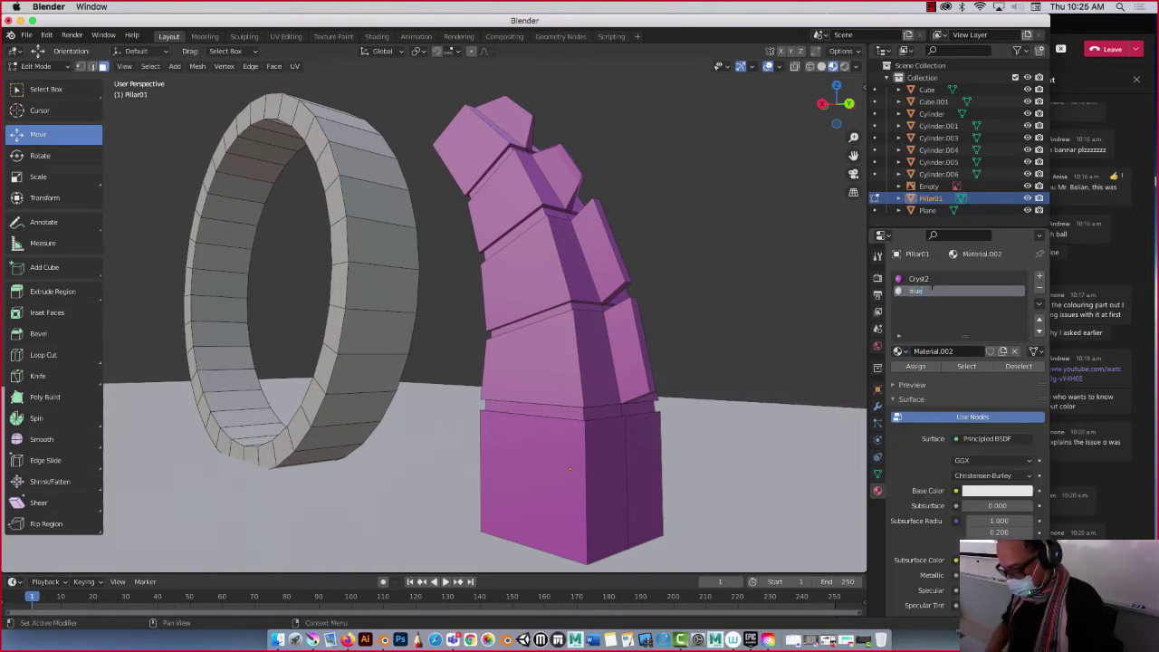
{"action": "type", "text": "lue"}
{"action": "key", "text": "Return"}
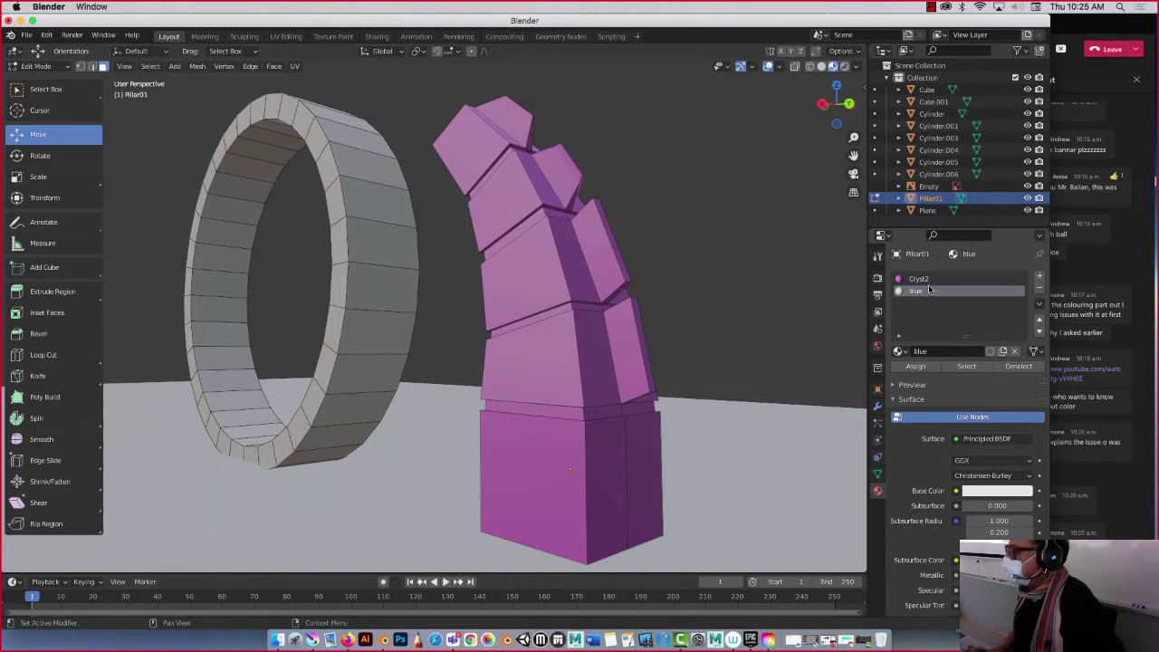
Step: Set the blue material's base color to a bright blue with hue 0.596, saturation 0.982 and value 0.800
{"action": "left_click", "coordinate": [978, 492]}
{"action": "left_click", "coordinate": [980, 343]}
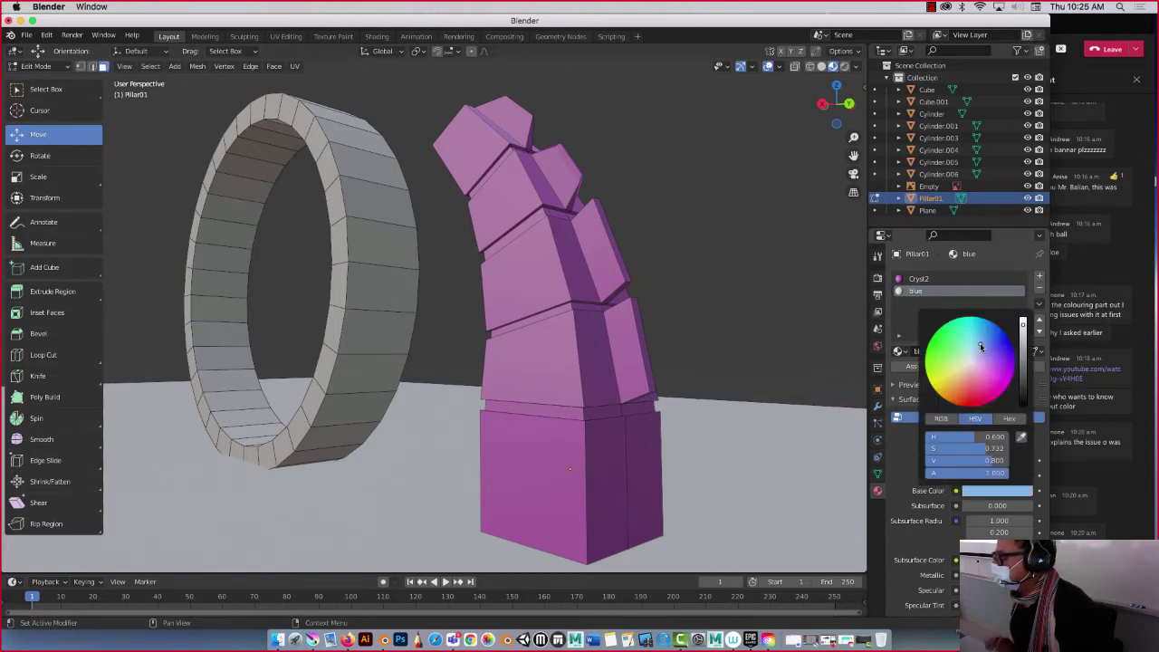
{"action": "left_click_drag", "start_coordinate": [980, 346], "coordinate": [984, 328]}
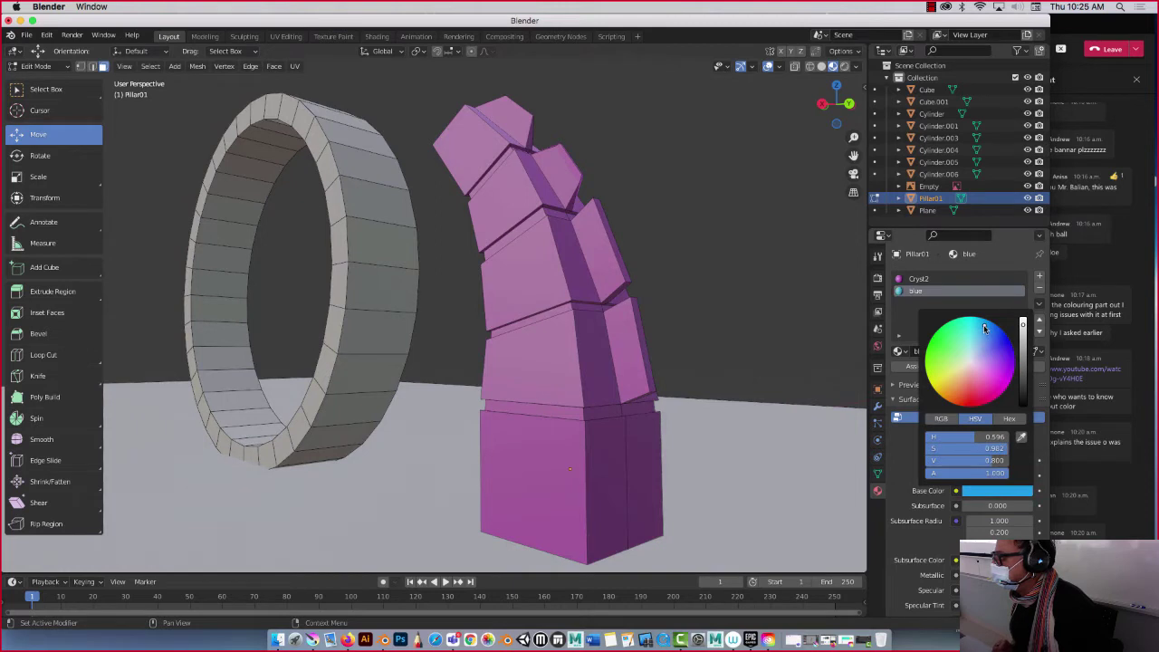
Step: Select the near-side faces of the four protruding blocks plus the lower two blocks' outer-edge faces and assign the blue material
{"action": "left_click", "coordinate": [514, 122]}
{"action": "left_click", "coordinate": [563, 177], "text": "shift"}
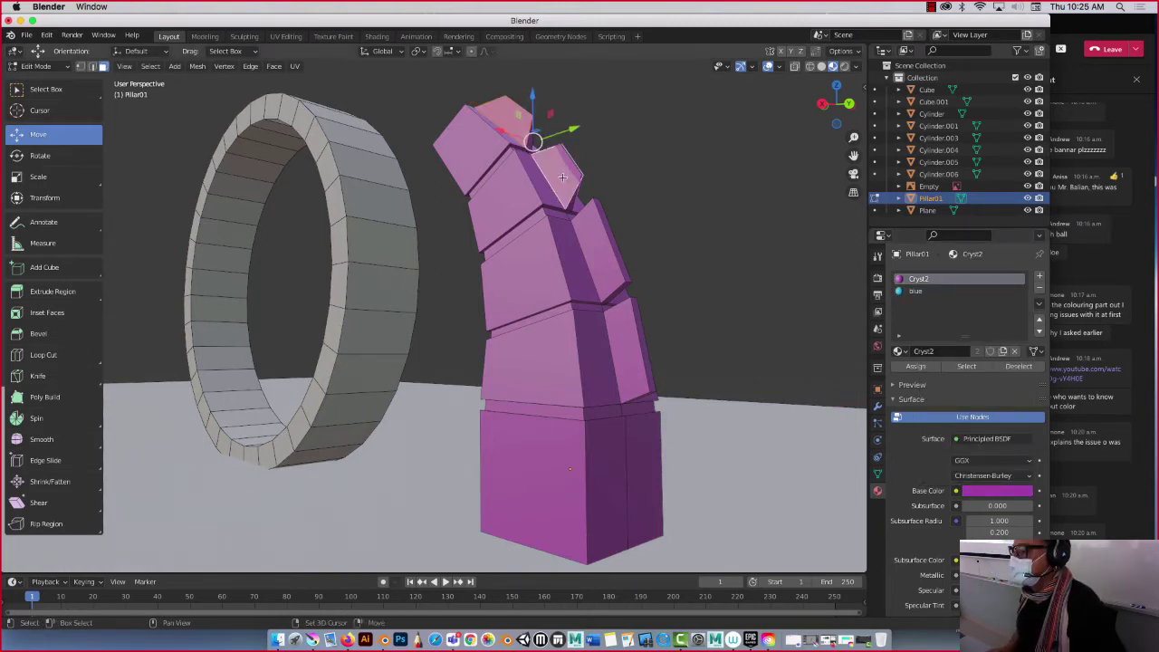
{"action": "left_click", "coordinate": [606, 233], "text": "shift"}
{"action": "left_click", "coordinate": [634, 340], "text": "shift"}
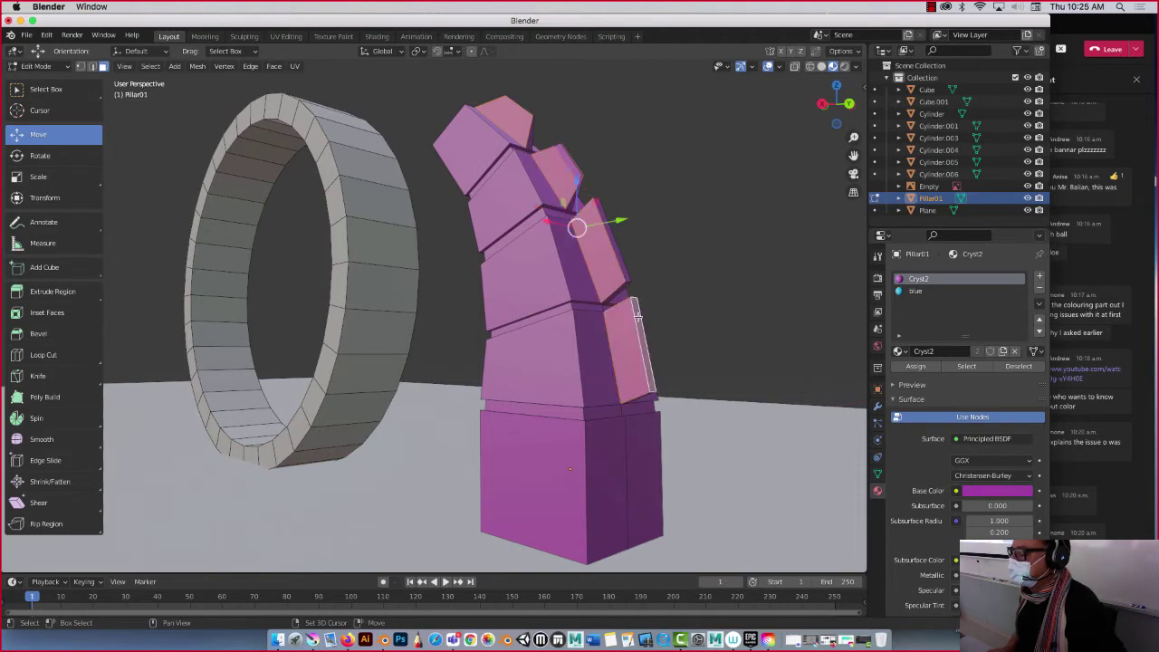
{"action": "left_click", "coordinate": [608, 231], "text": "shift"}
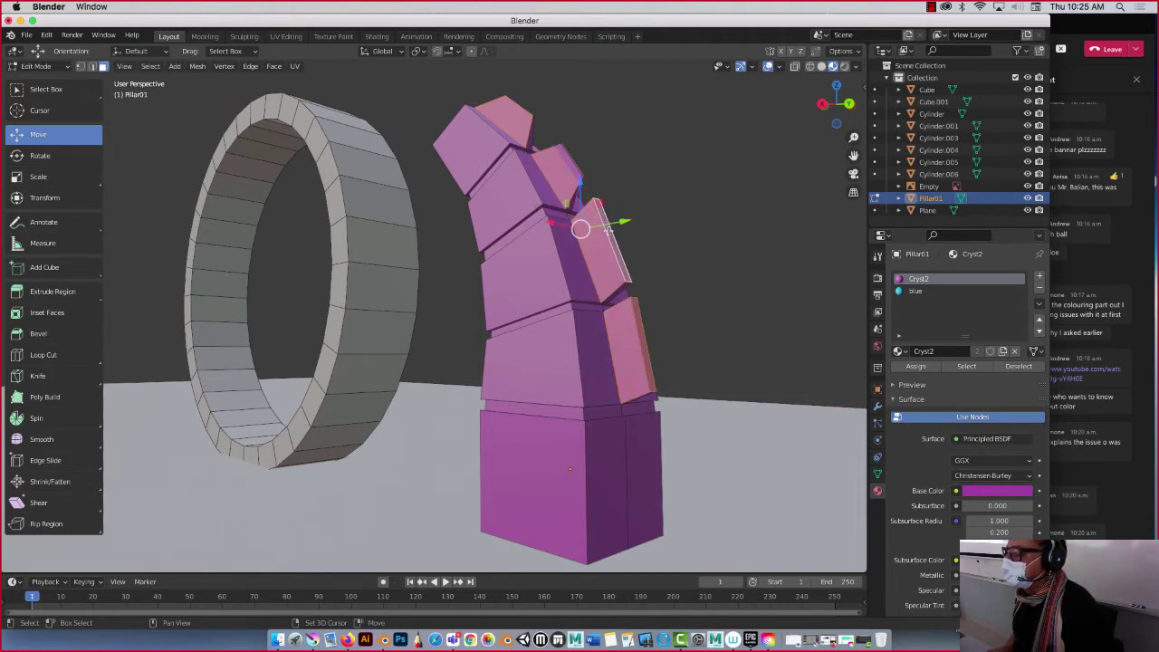
{"action": "middle_click_drag", "start_coordinate": [553, 299], "coordinate": [564, 243]}
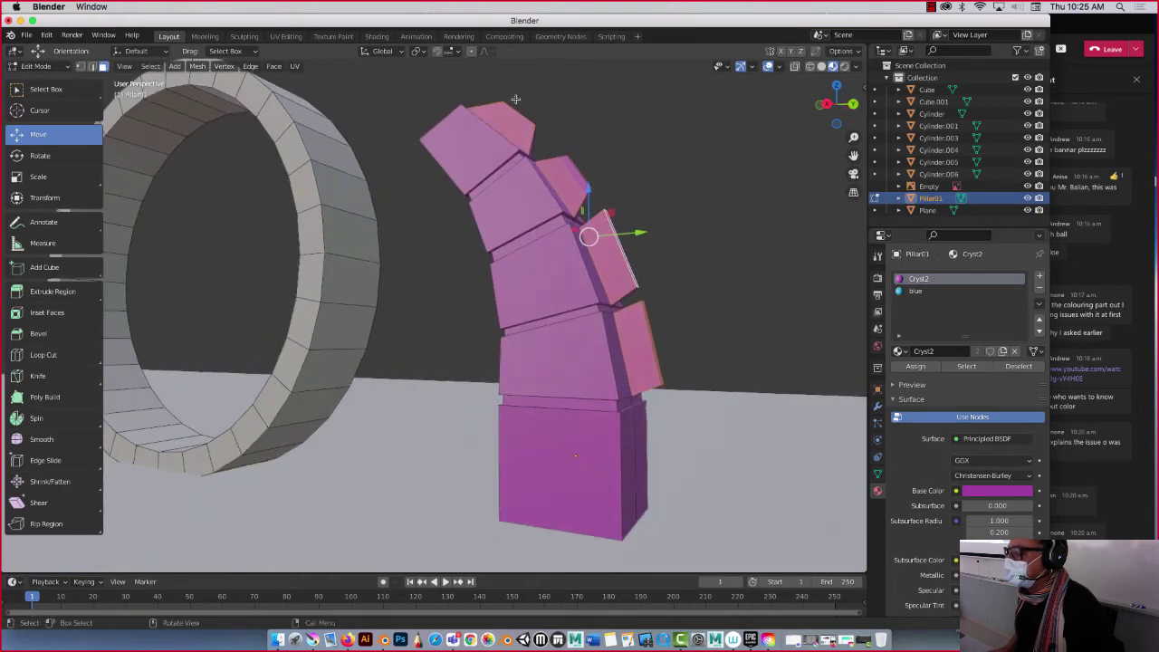
{"action": "left_click", "coordinate": [915, 292]}
{"action": "left_click", "coordinate": [916, 366]}
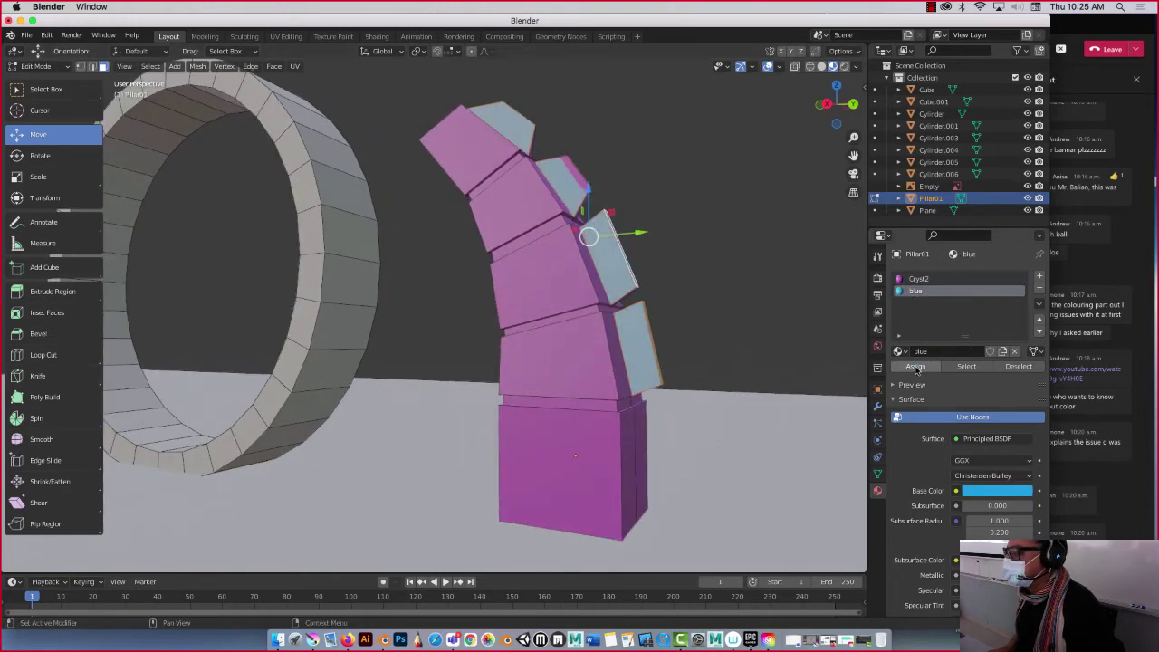
Step: Select the opposite side faces of the pillar's protruding blocks and assign the blue material to them
{"action": "middle_click_drag", "start_coordinate": [766, 281], "coordinate": [501, 248]}
{"action": "left_click", "coordinate": [380, 176], "text": "shift"}
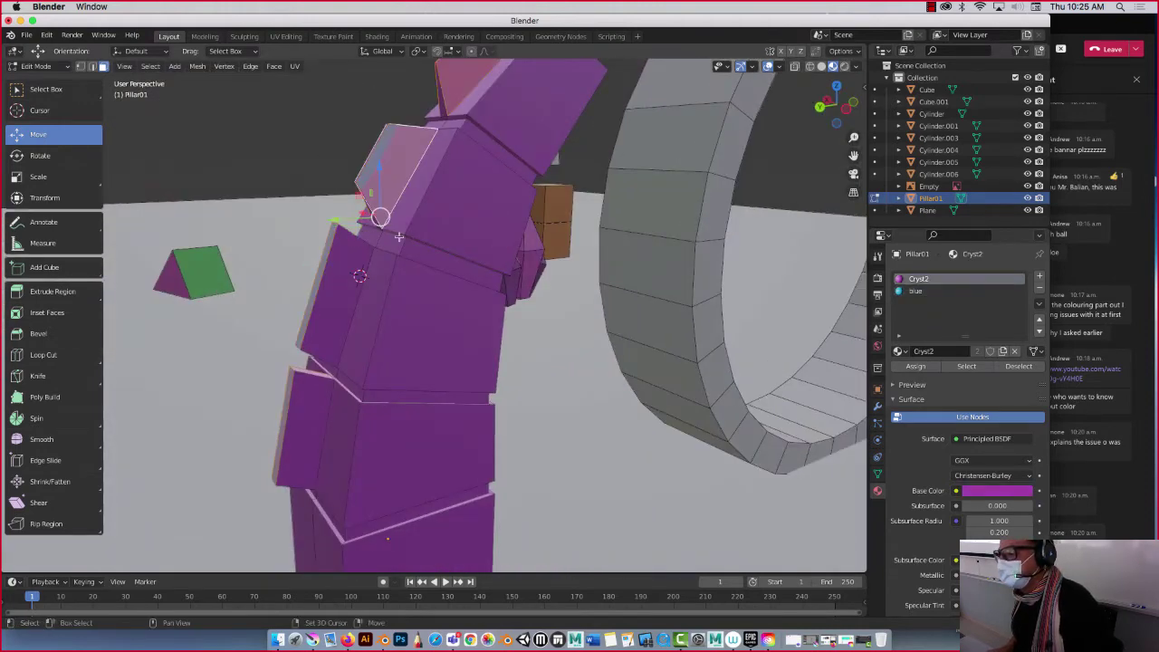
{"action": "left_click", "coordinate": [322, 322], "text": "shift"}
{"action": "left_click", "coordinate": [304, 430], "text": "shift"}
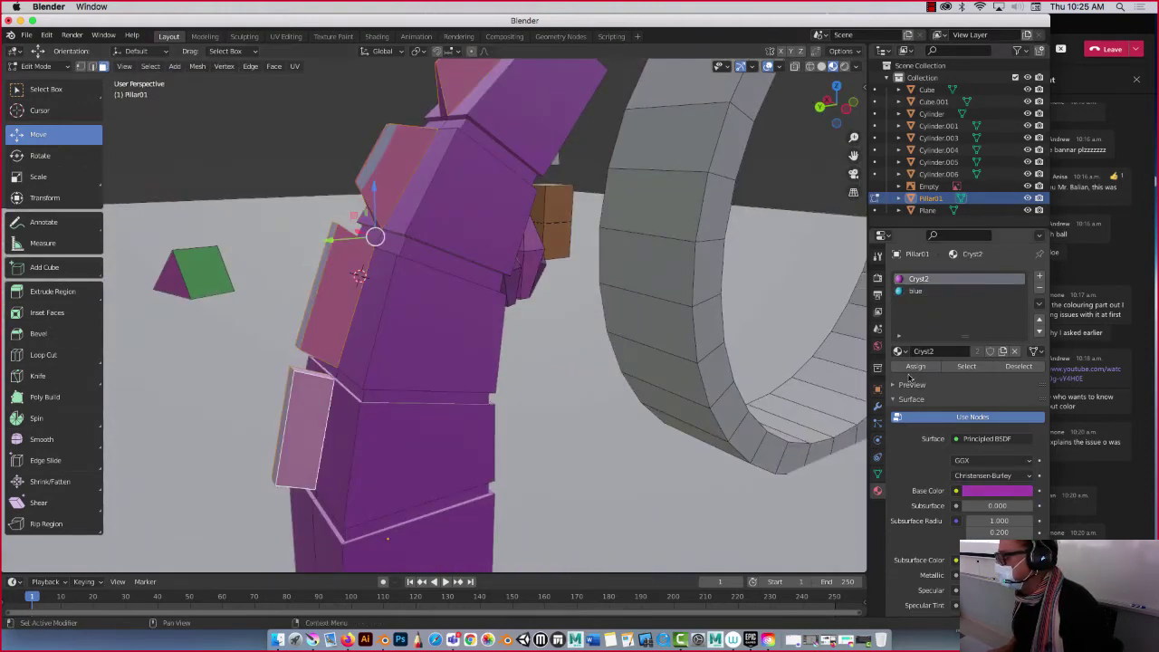
{"action": "left_click", "coordinate": [913, 292]}
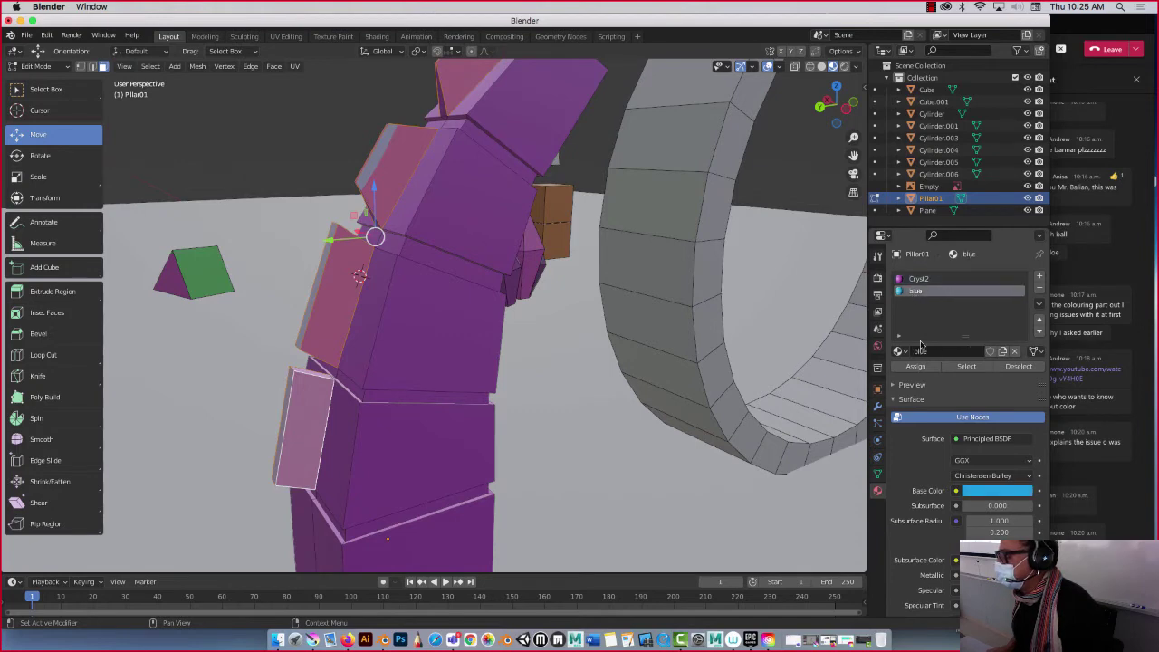
{"action": "left_click", "coordinate": [915, 366]}
{"action": "middle_click_drag", "start_coordinate": [460, 400], "coordinate": [559, 380]}
{"action": "scroll", "coordinate": [470, 313], "scroll_direction": "down", "scroll_amount": 1}
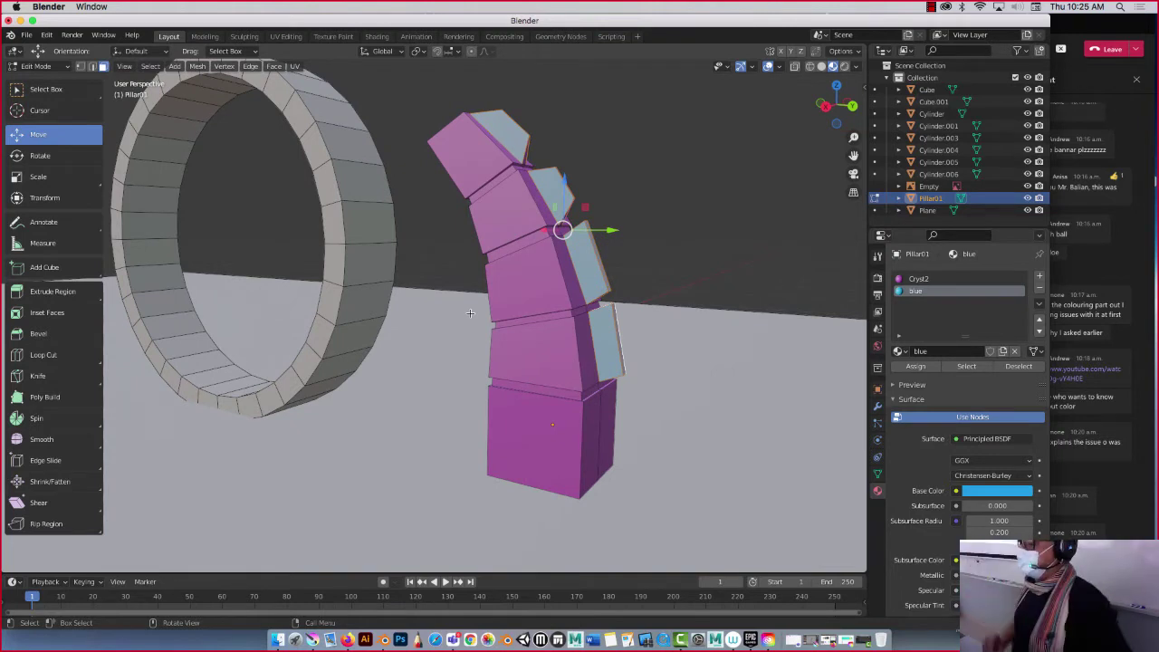
Step: Replace the Cryst2 material's base color with the color sampled from a blue protruding face on the pillar
{"action": "left_click", "coordinate": [1017, 492]}
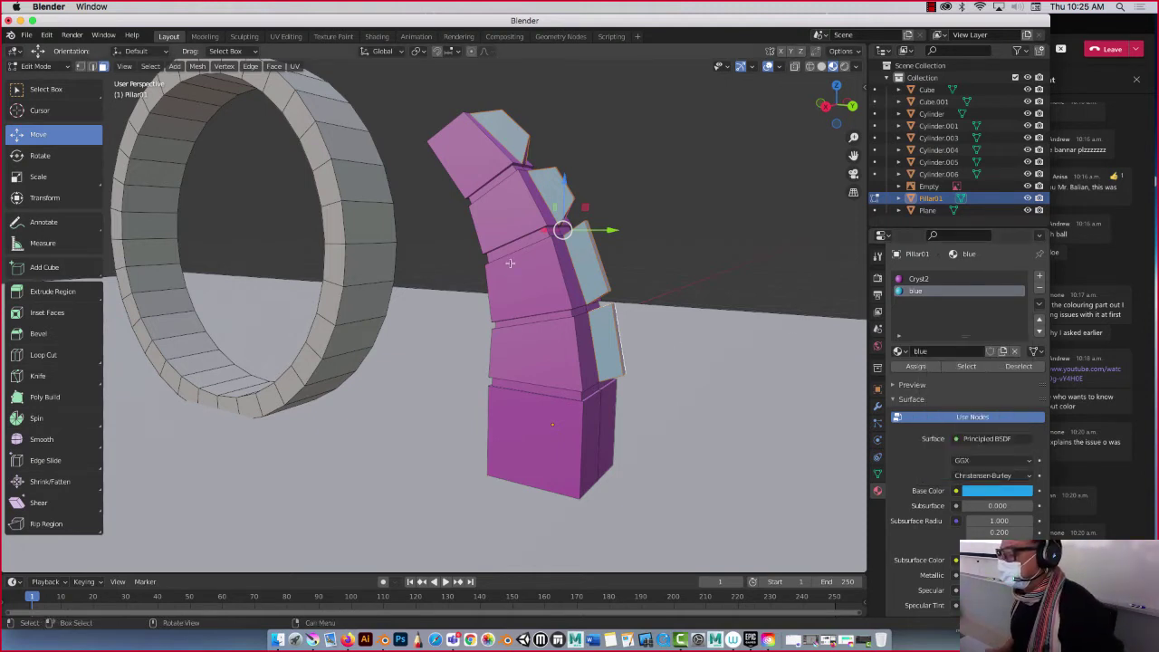
{"action": "left_click", "coordinate": [917, 280]}
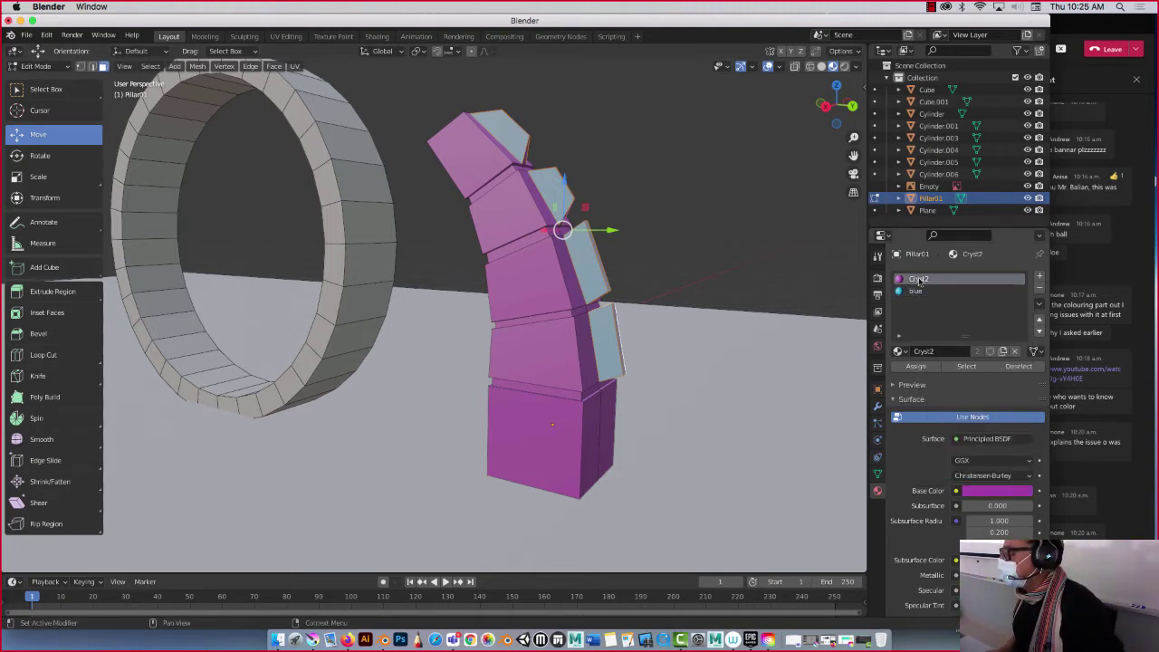
{"action": "left_click", "coordinate": [988, 490]}
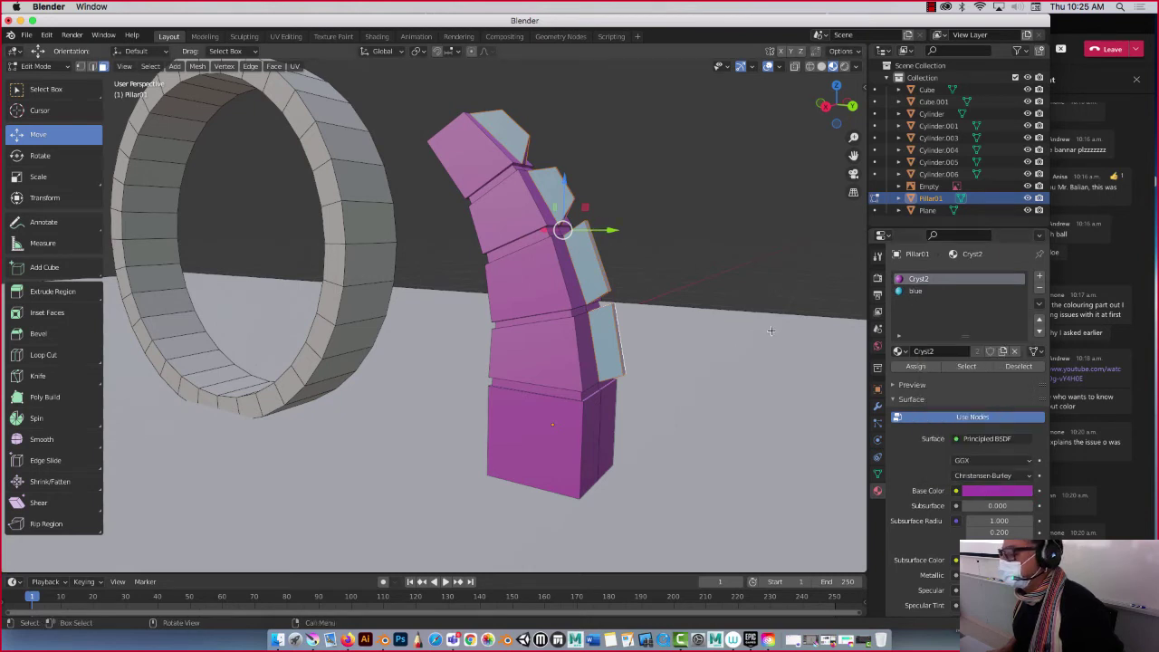
{"action": "left_click", "coordinate": [1024, 491]}
{"action": "left_click", "coordinate": [1021, 438]}
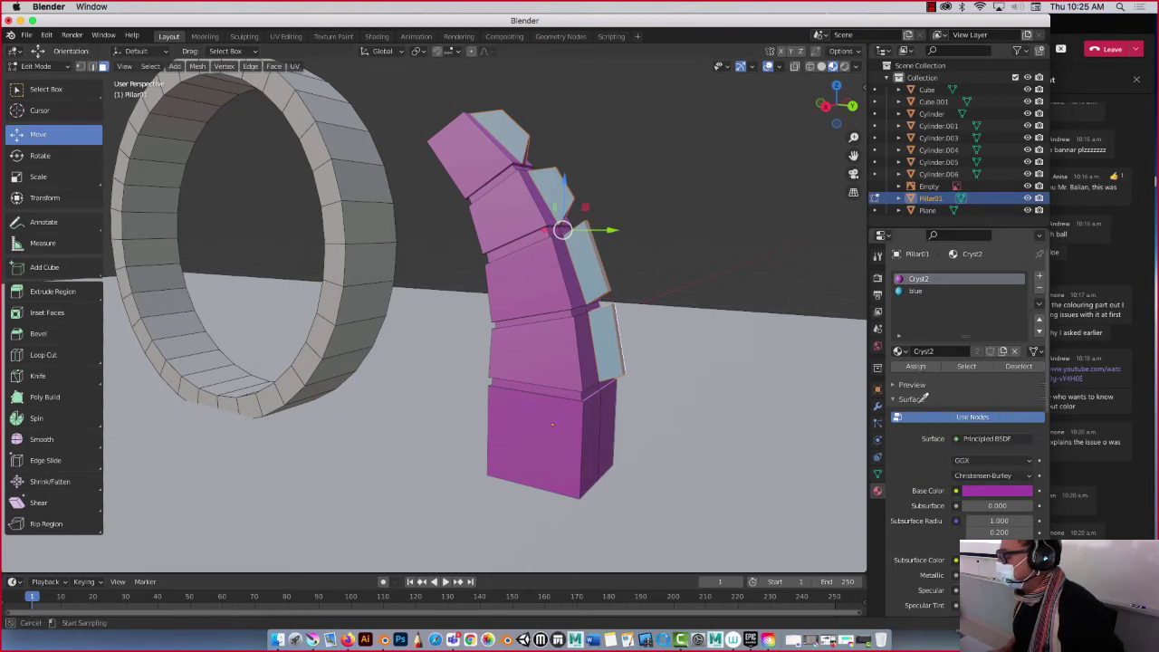
{"action": "left_click", "coordinate": [589, 253]}
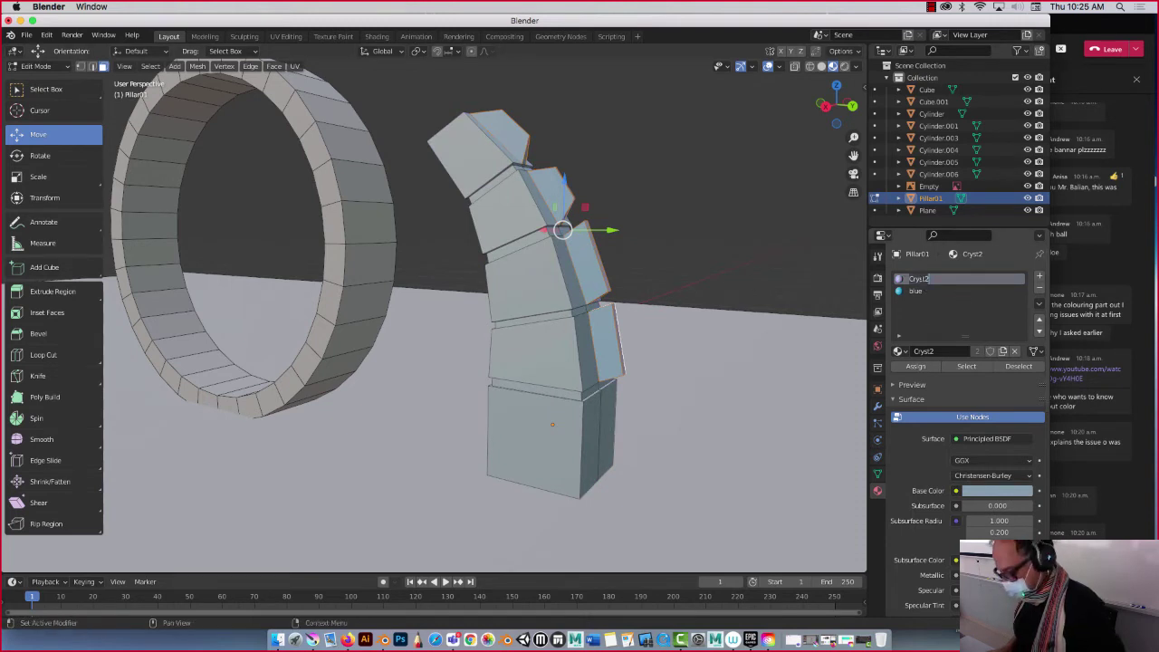
Step: Rename the Cryst2 material to blue2 and darken its base color to a value of 0.208
{"action": "type", "text": "li"}
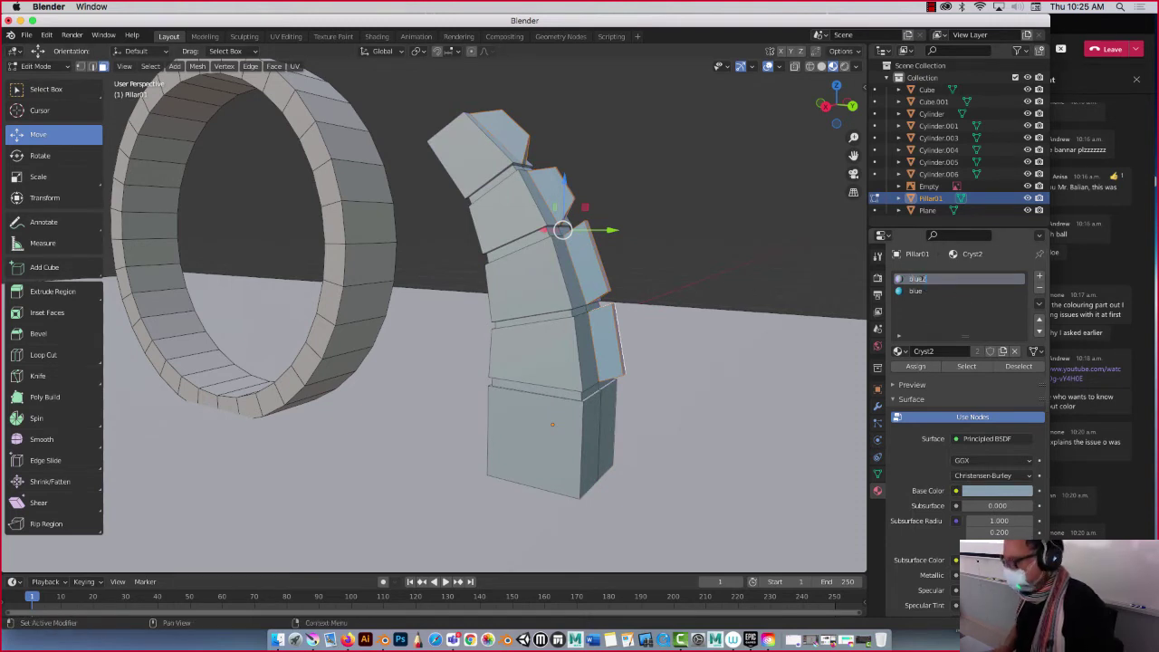
{"action": "key", "text": "Return"}
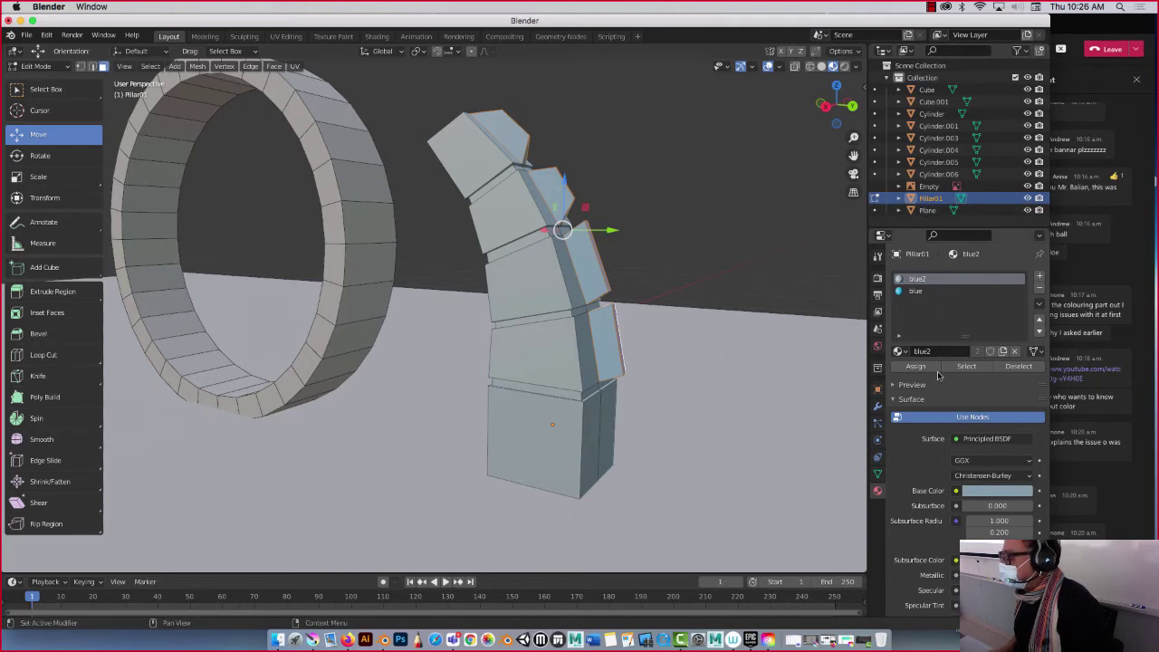
{"action": "left_click", "coordinate": [1018, 491]}
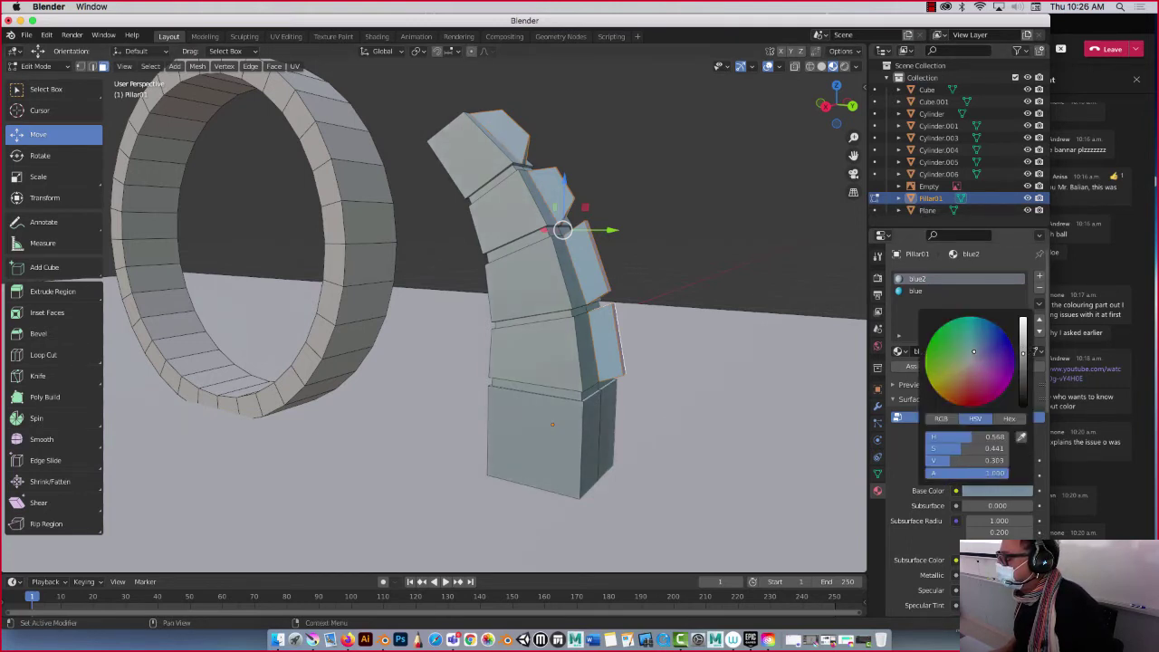
{"action": "left_click_drag", "start_coordinate": [1023, 353], "coordinate": [1023, 357]}
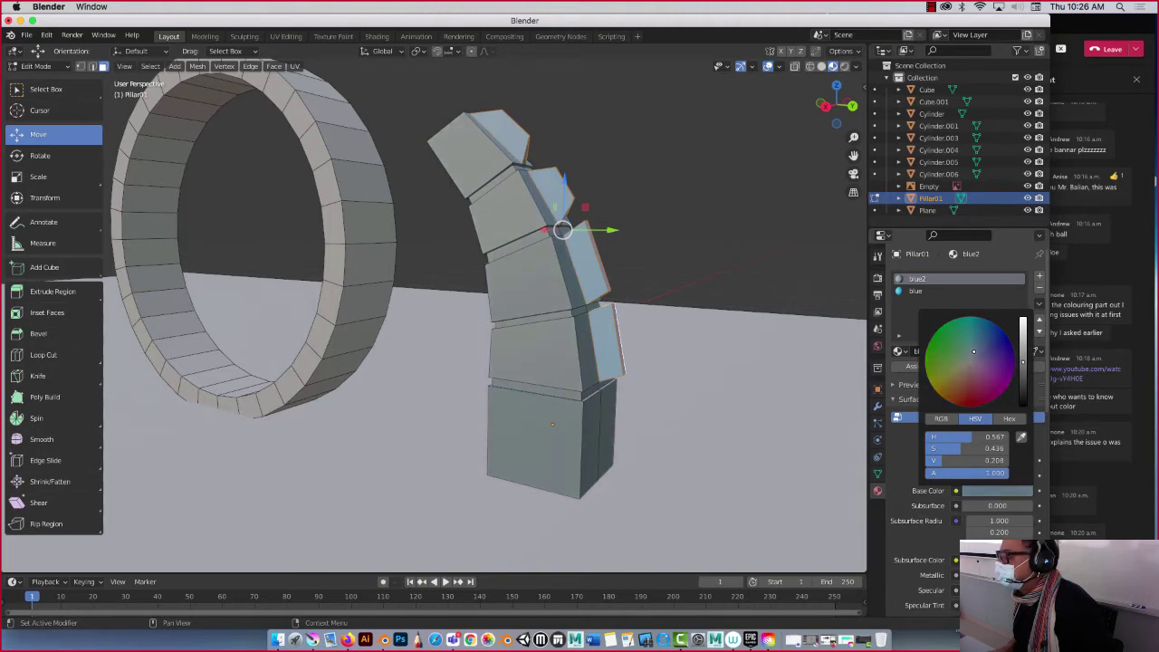
Step: Finish editing the curved pillar's faces and select the large uncolored ring as a whole object
{"action": "middle_click_drag", "start_coordinate": [699, 208], "coordinate": [653, 223]}
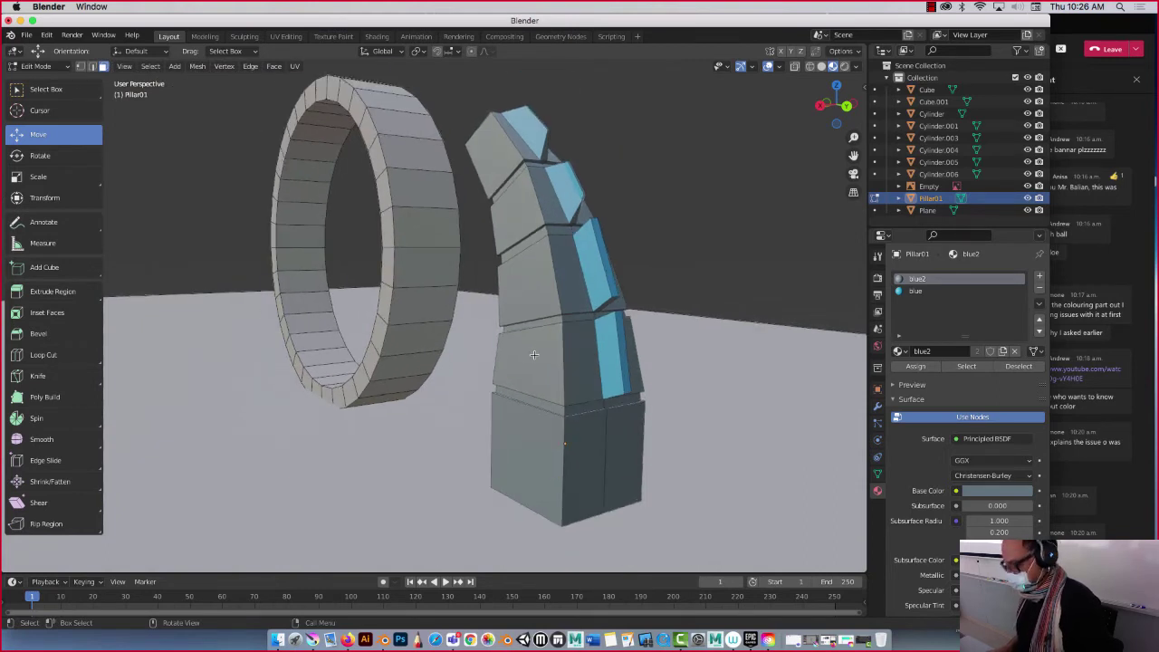
{"action": "middle_click_drag", "start_coordinate": [533, 354], "coordinate": [429, 386]}
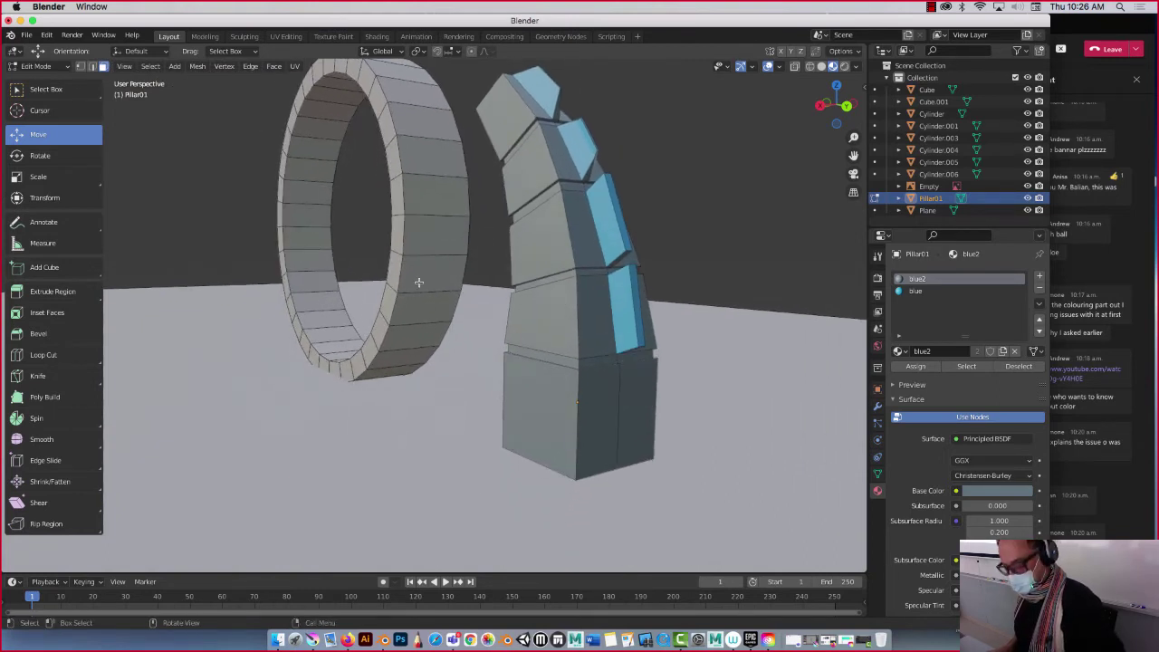
{"action": "key", "text": "Tab"}
{"action": "left_click", "coordinate": [411, 243]}
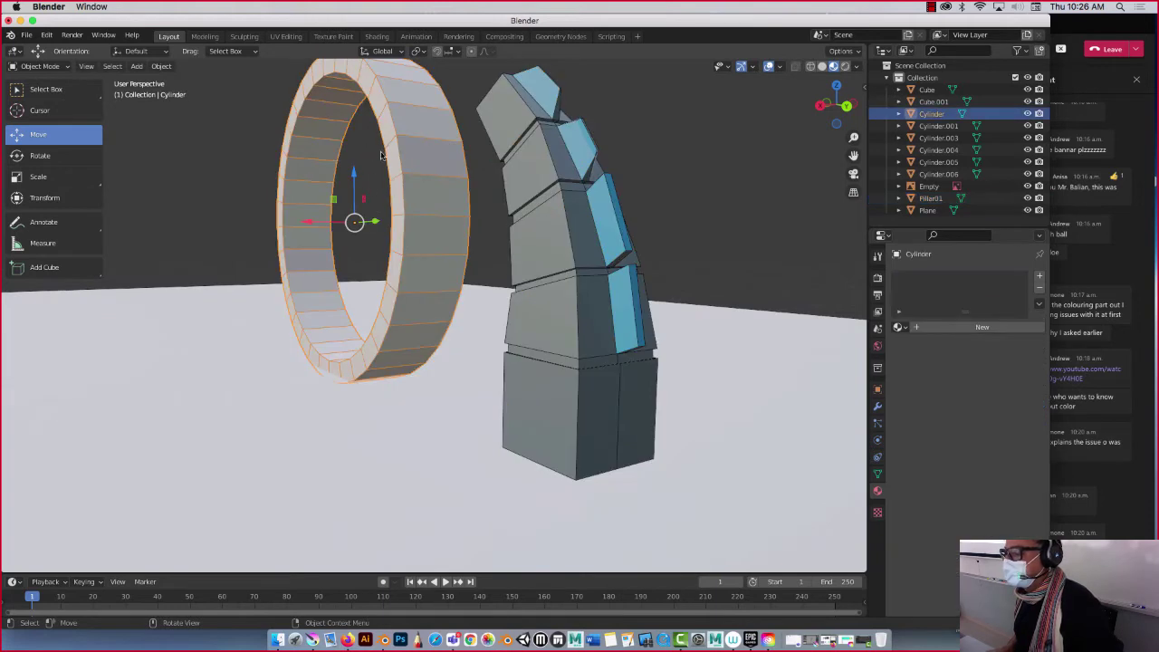
Step: Assign the existing box1 material to the large ring
{"action": "left_click", "coordinate": [900, 328]}
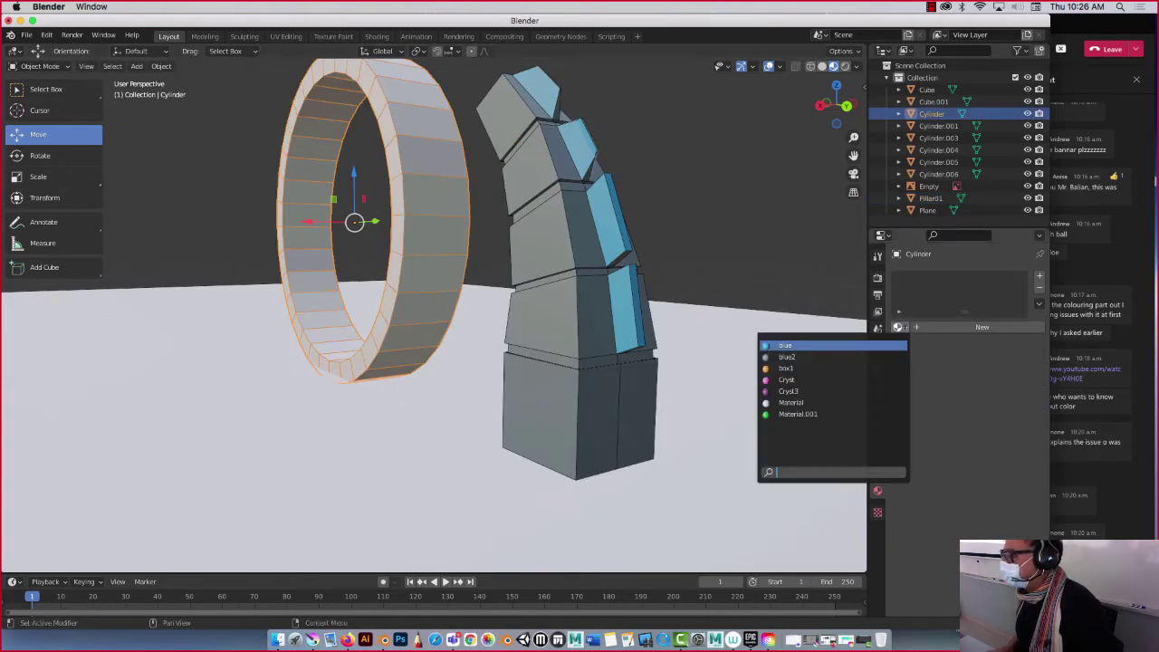
{"action": "left_click", "coordinate": [784, 372]}
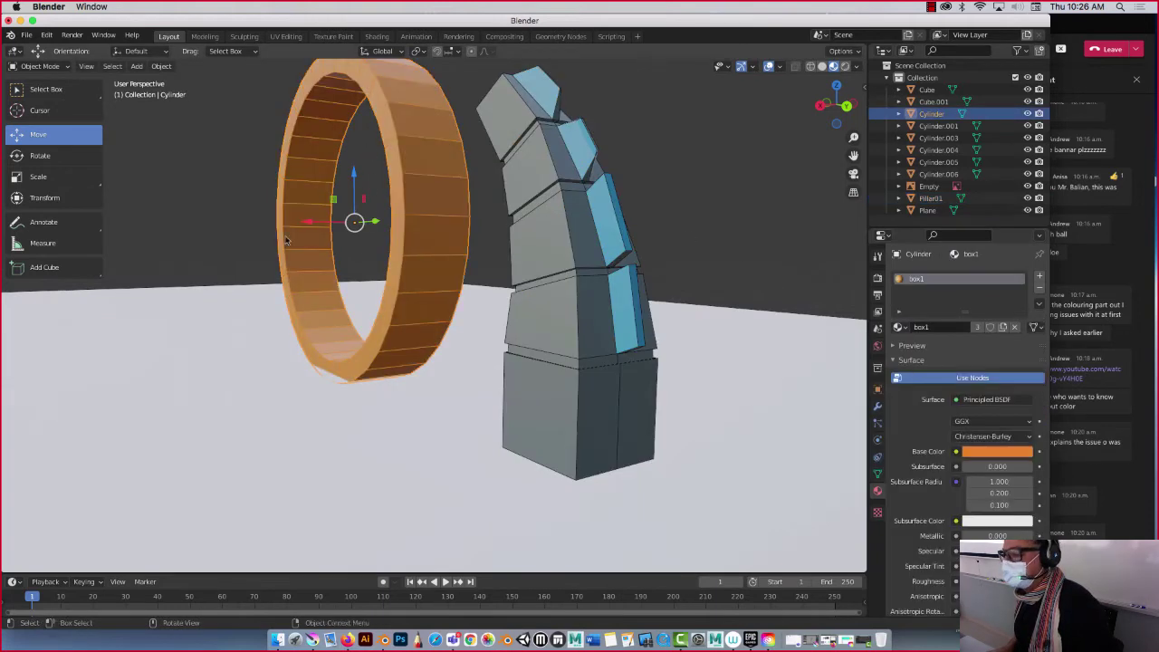
{"action": "scroll", "coordinate": [274, 239], "scroll_direction": "down", "scroll_amount": 3}
{"action": "middle_click_drag", "start_coordinate": [275, 240], "coordinate": [326, 258]}
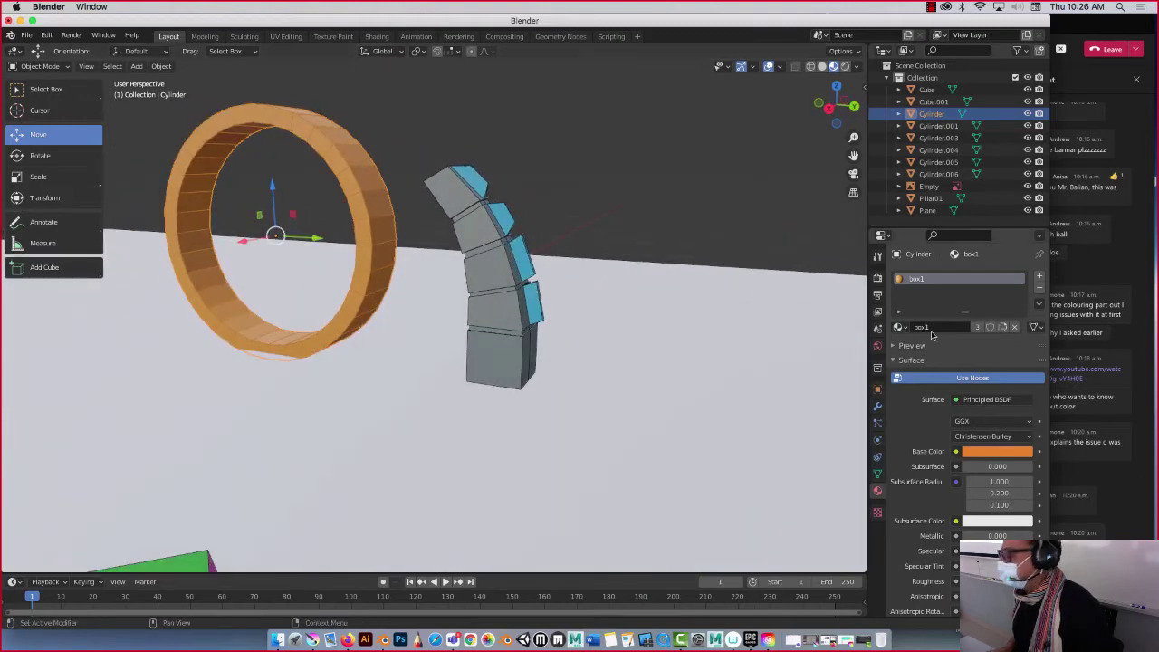
Step: Assign the existing Cryst3 material to the ring and move the ring about 2.45 m along Y
{"action": "left_click", "coordinate": [899, 328]}
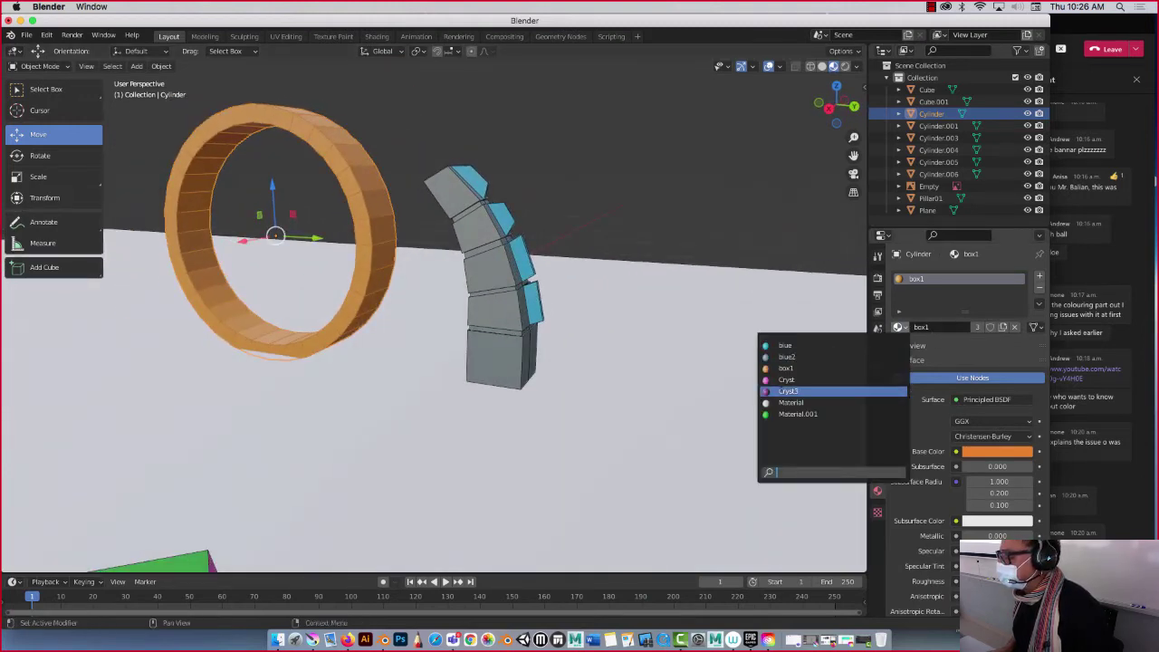
{"action": "left_click", "coordinate": [784, 391]}
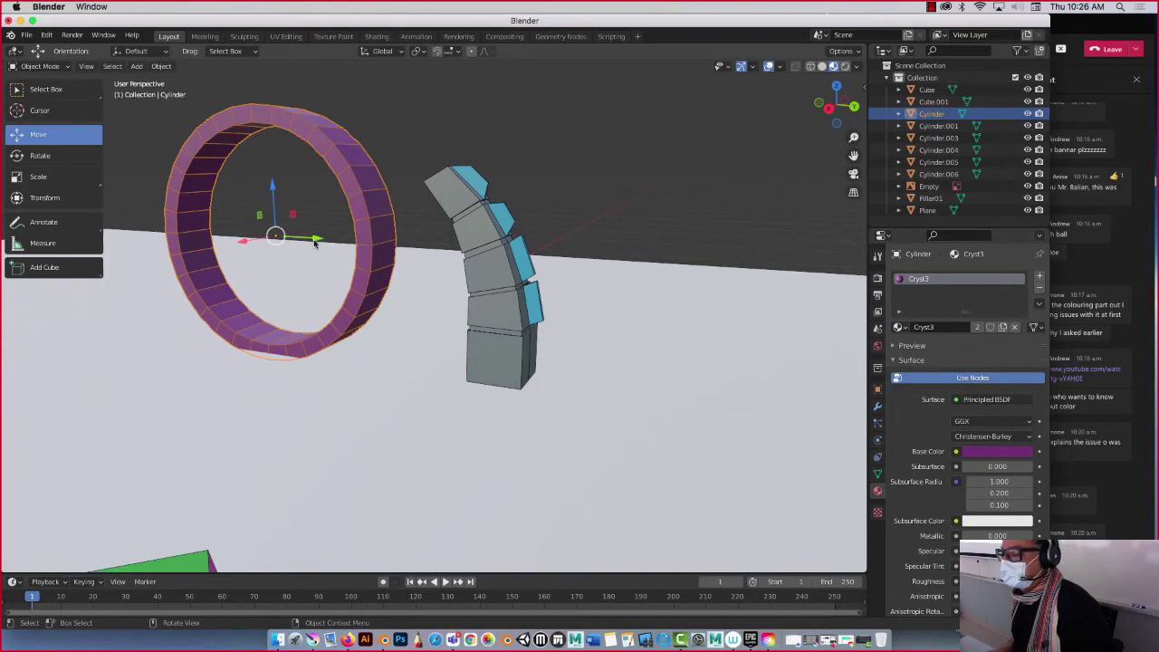
{"action": "key", "text": "g"}
{"action": "left_click", "coordinate": [363, 251]}
{"action": "mouse_move", "coordinate": [362, 251]}
{"action": "middle_mouse_down"}
{"action": "mouse_move", "coordinate": [284, 284]}
{"action": "mouse_move", "coordinate": [351, 285]}
{"action": "mouse_move", "coordinate": [355, 245]}
{"action": "middle_mouse_up"}
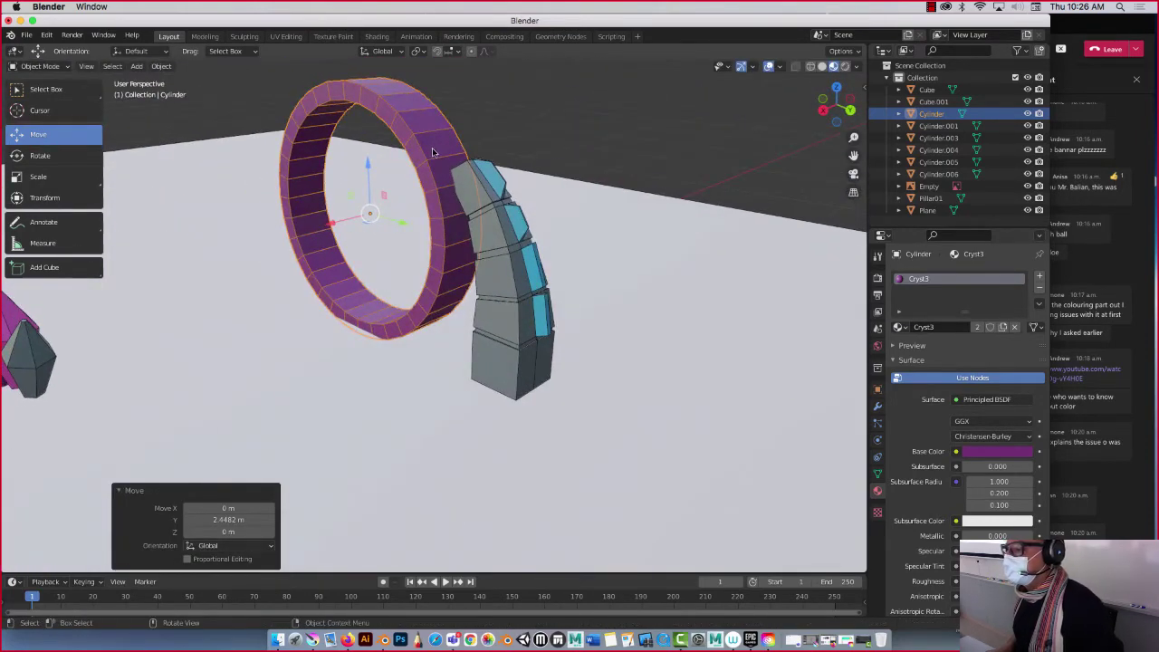
Step: Add one centered loop cut running around the circumference of the ring's inner and outer walls
{"action": "middle_click_drag", "start_coordinate": [432, 151], "coordinate": [434, 195]}
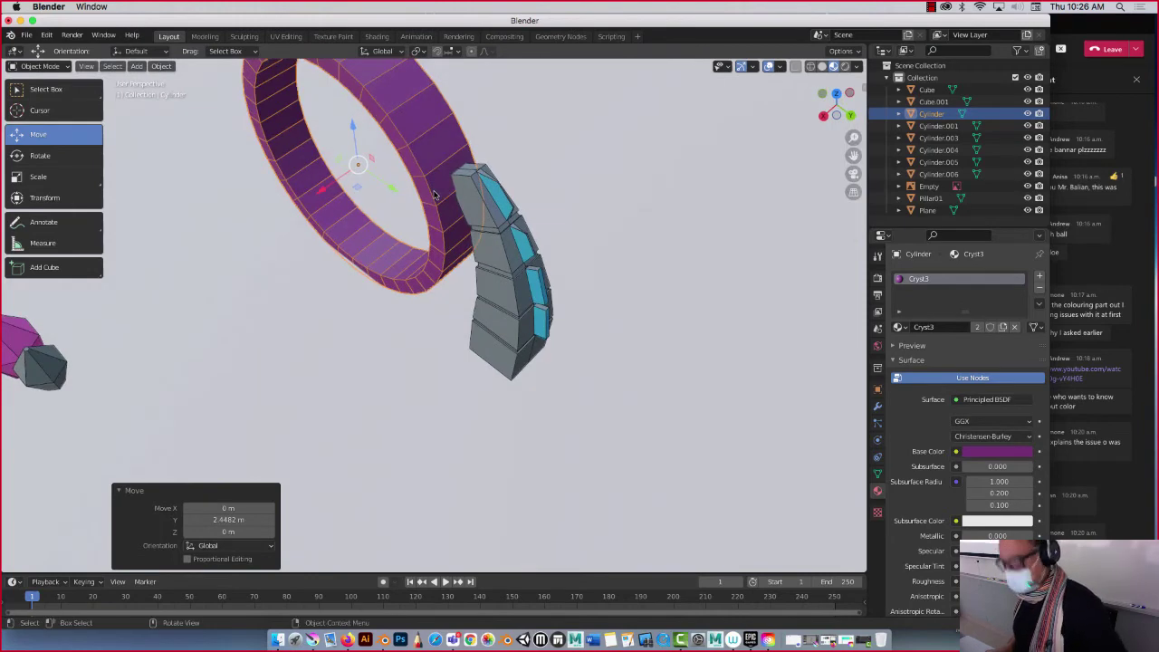
{"action": "key", "text": "Tab"}
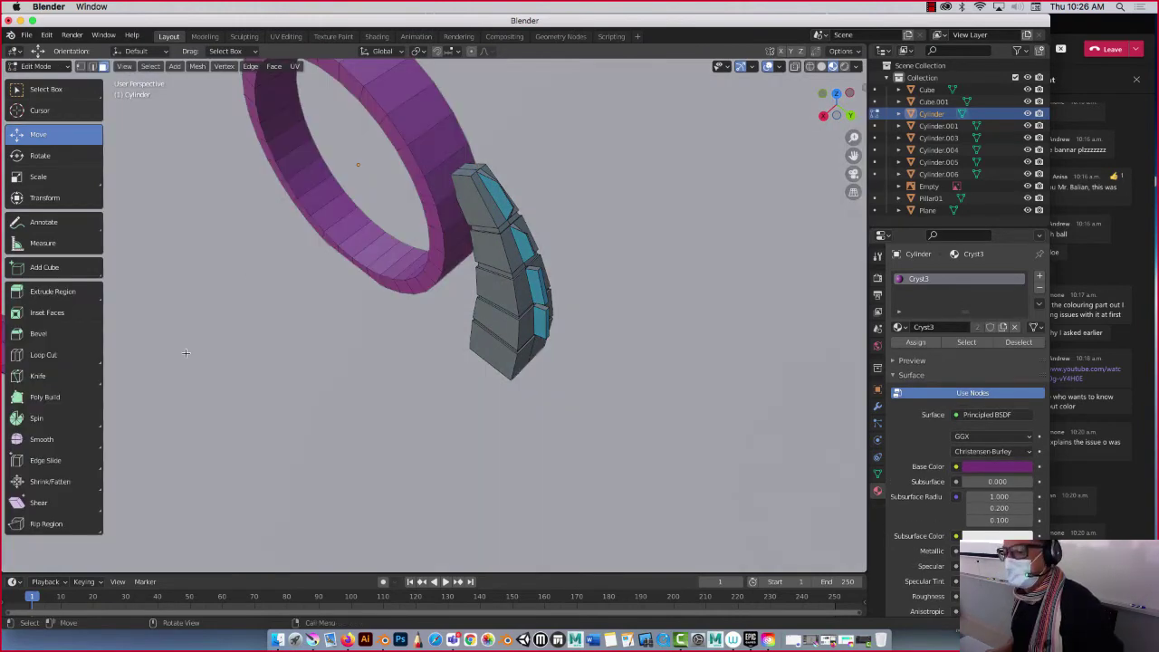
{"action": "left_click", "coordinate": [40, 355]}
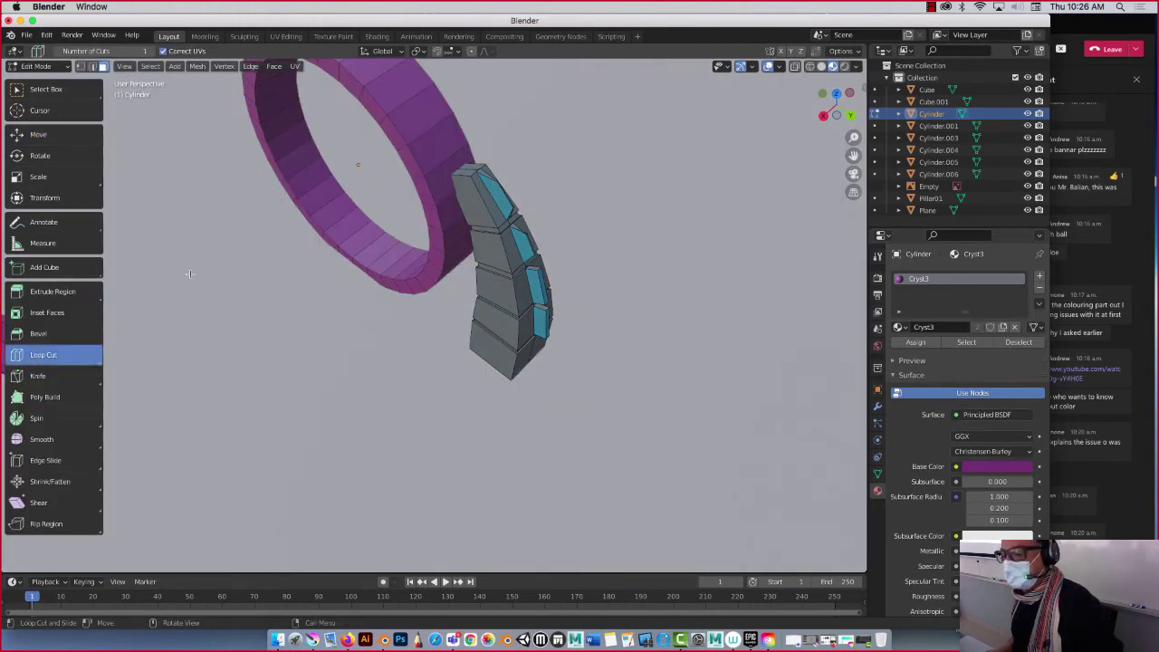
{"action": "left_click", "coordinate": [390, 107]}
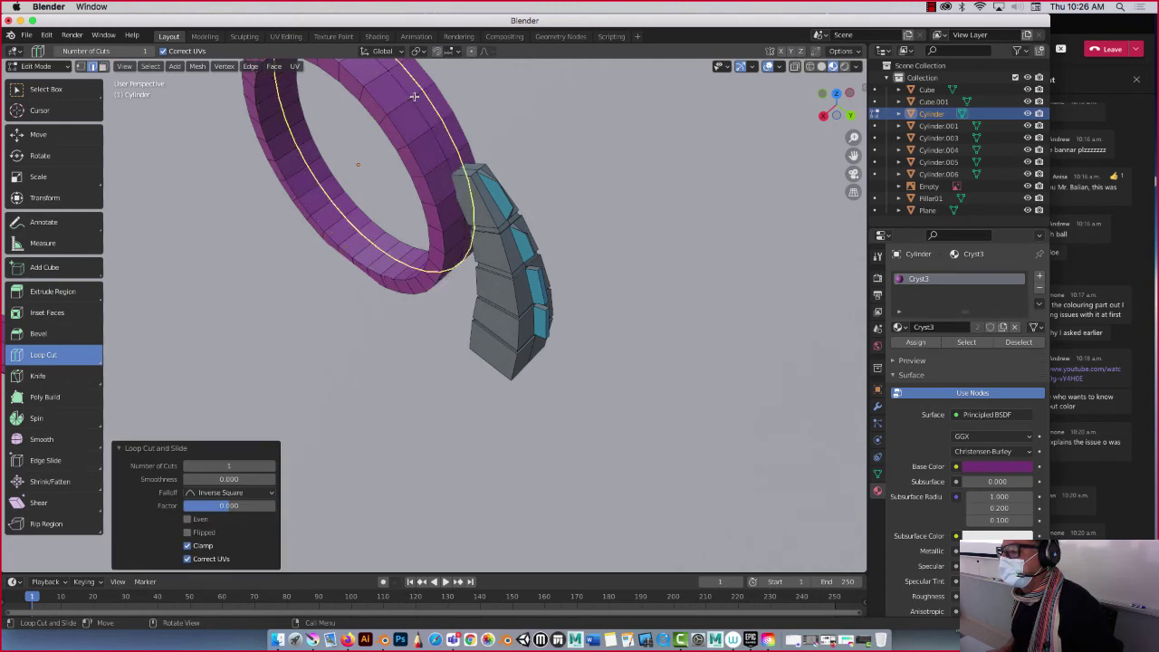
{"action": "key", "text": "Tab"}
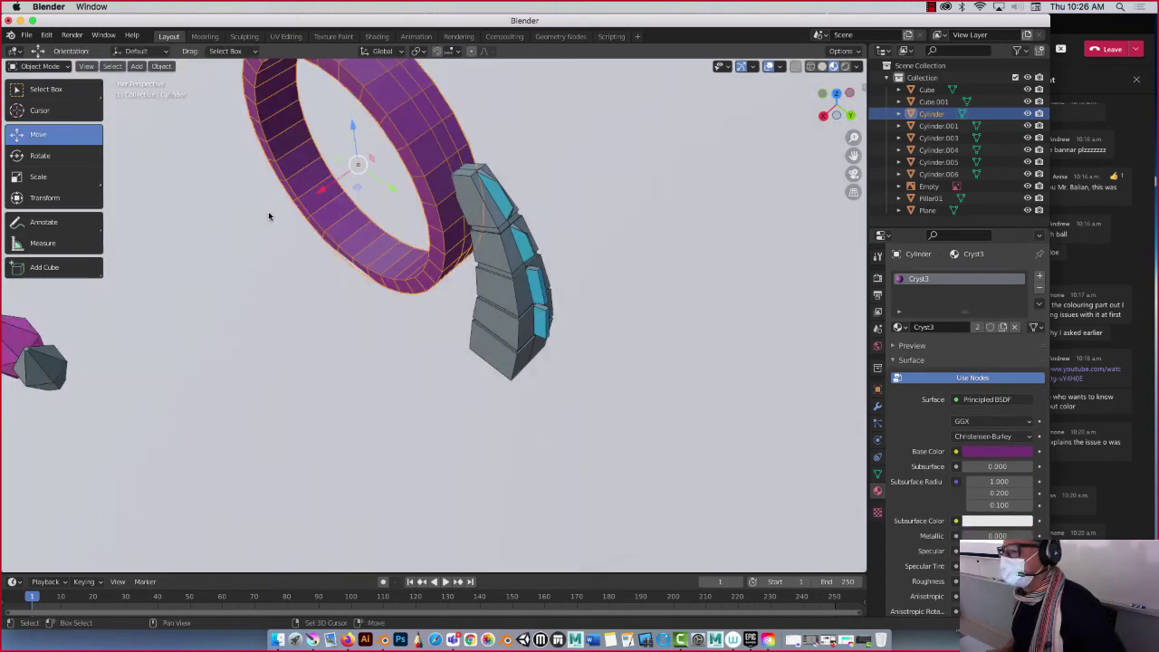
Step: Select a strip of outer faces along one half of the ring's top and extrude it outward along the normals
{"action": "middle_click_drag", "start_coordinate": [269, 212], "coordinate": [478, 398]}
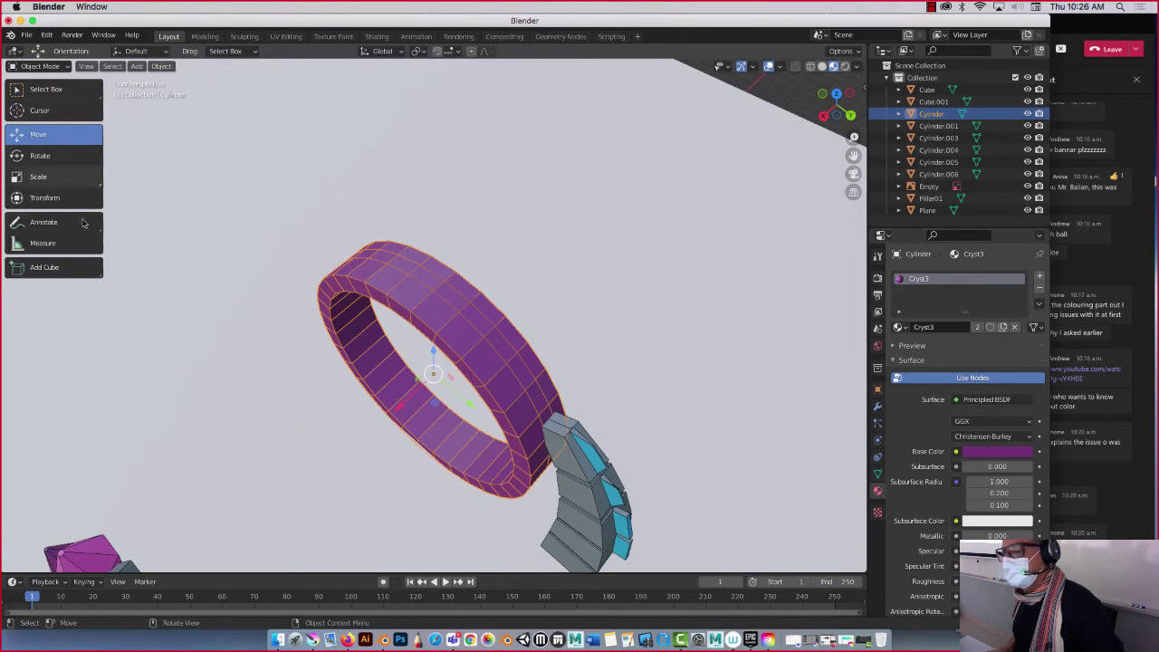
{"action": "key", "text": "Tab"}
{"action": "key", "text": "3"}
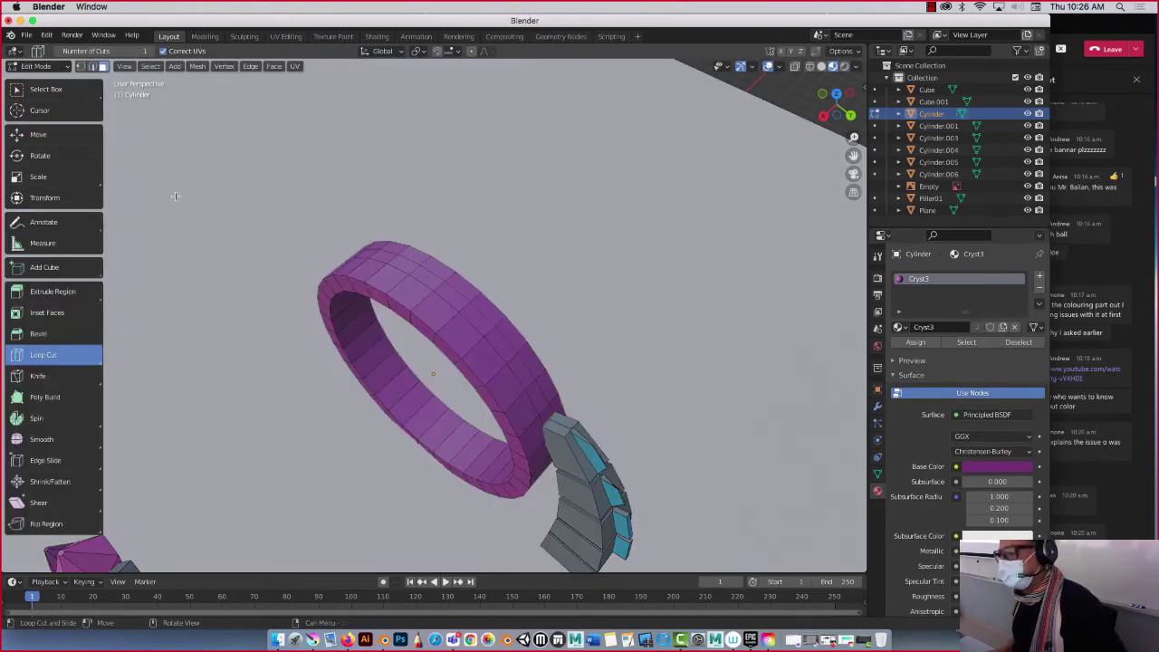
{"action": "left_click", "coordinate": [38, 135]}
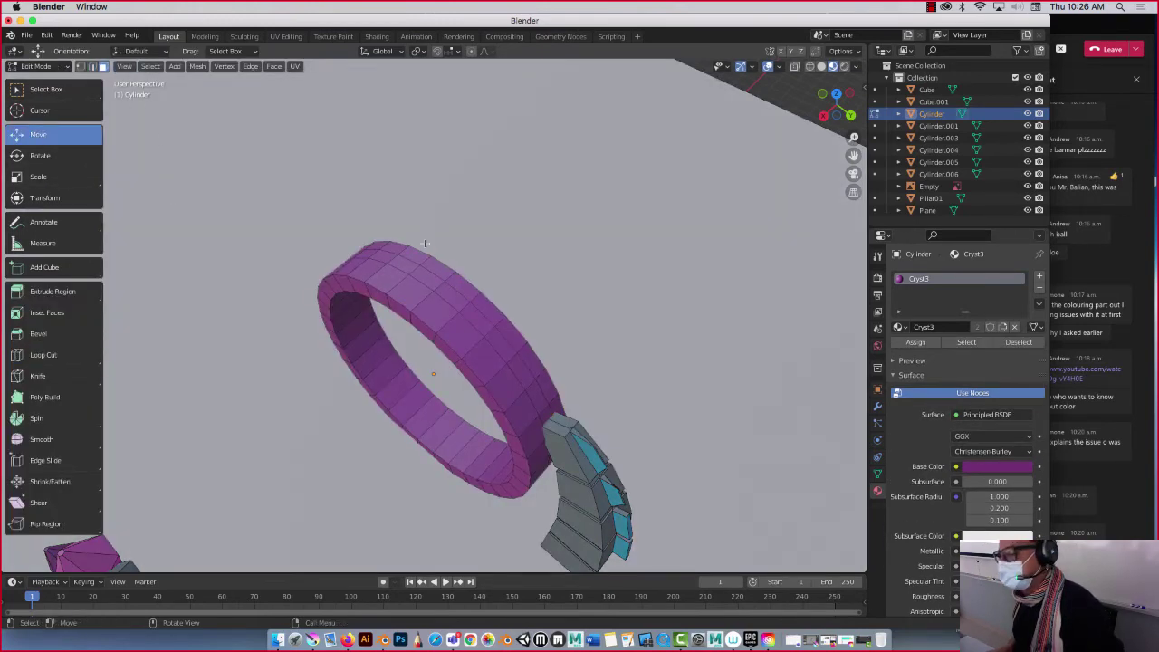
{"action": "left_click", "coordinate": [421, 272]}
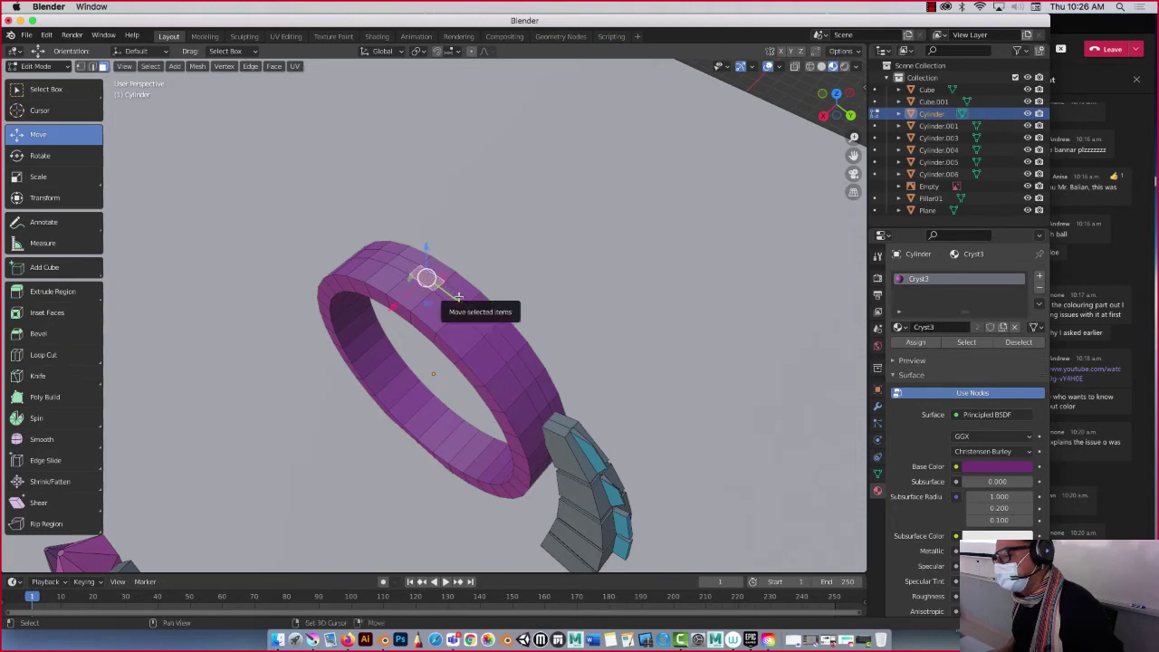
{"action": "middle_click_drag", "start_coordinate": [485, 328], "coordinate": [453, 299]}
{"action": "left_click_drag", "start_coordinate": [77, 295], "coordinate": [63, 349]}
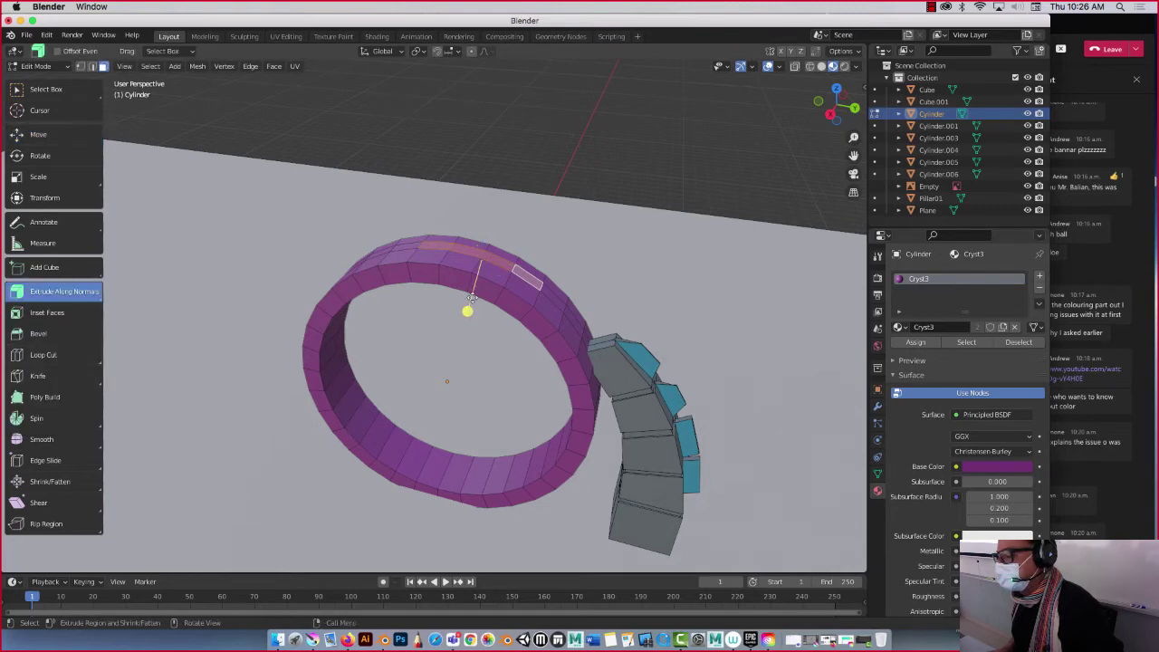
{"action": "mouse_move", "coordinate": [467, 309]}
{"action": "left_mouse_down"}
{"action": "mouse_move", "coordinate": [465, 324]}
{"action": "mouse_move", "coordinate": [461, 310]}
{"action": "left_mouse_up"}
Step: Select six adjacent outer faces on the ring's upper side and extrude them outward about 0.458 m along their normals
{"action": "middle_click_drag", "start_coordinate": [461, 310], "coordinate": [424, 255]}
{"action": "left_click", "coordinate": [377, 302]}
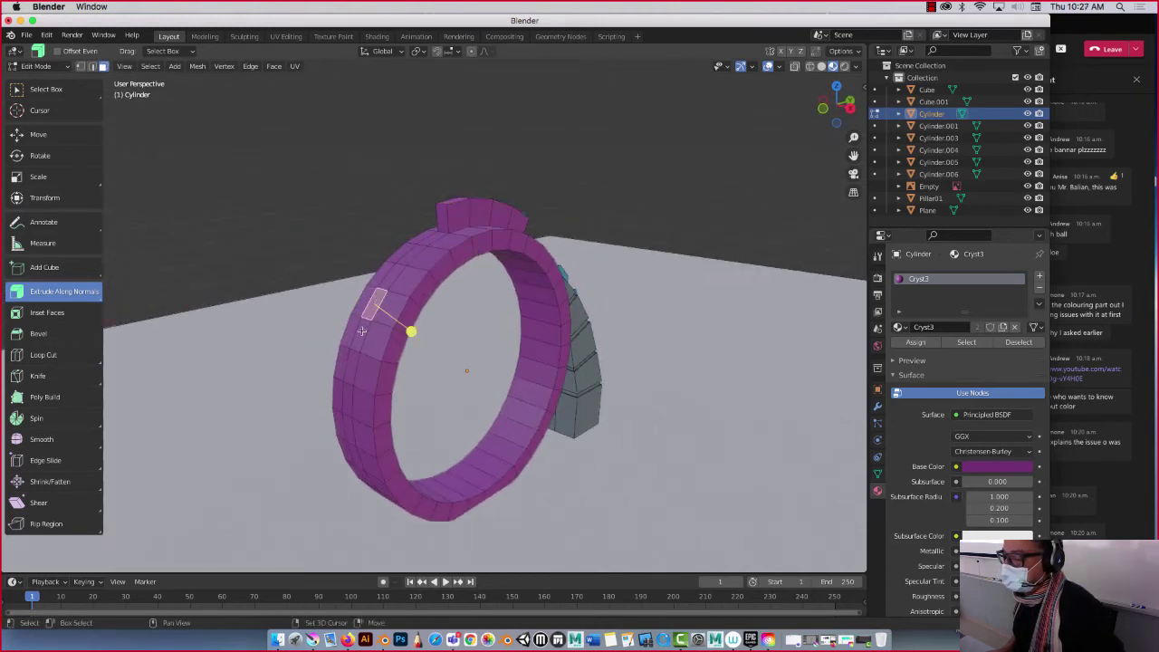
{"action": "left_click", "coordinate": [364, 324], "text": "shift"}
{"action": "left_click", "coordinate": [371, 353], "text": "shift"}
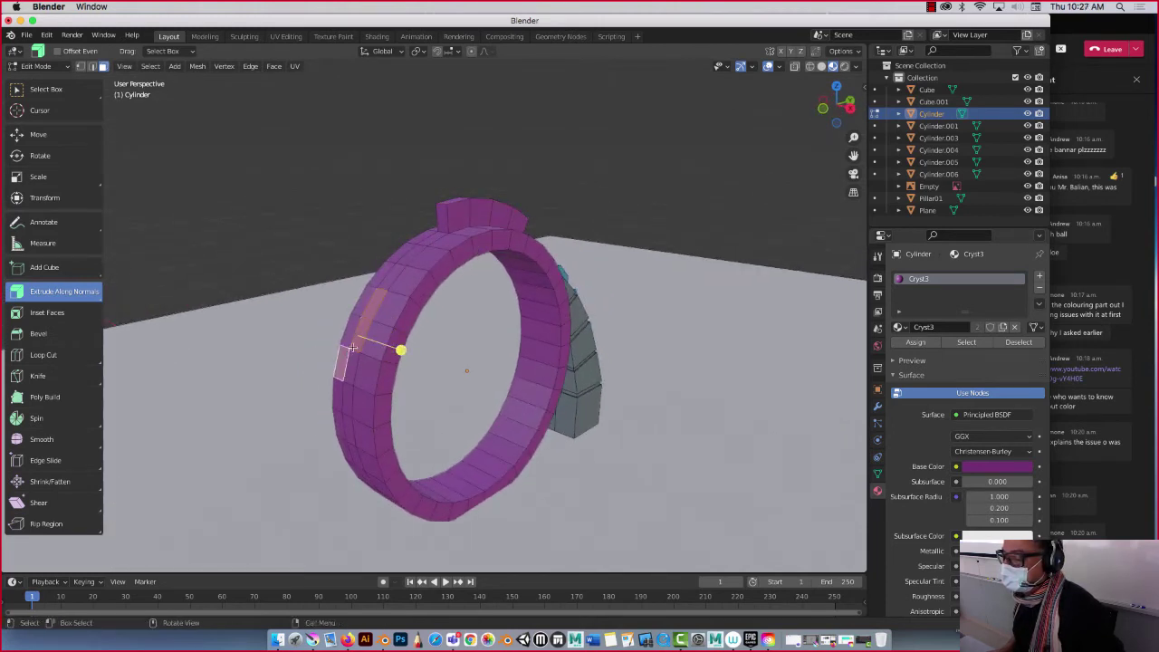
{"action": "left_click", "coordinate": [352, 360], "text": "shift"}
{"action": "left_click", "coordinate": [353, 336], "text": "shift"}
{"action": "left_click", "coordinate": [364, 301], "text": "shift"}
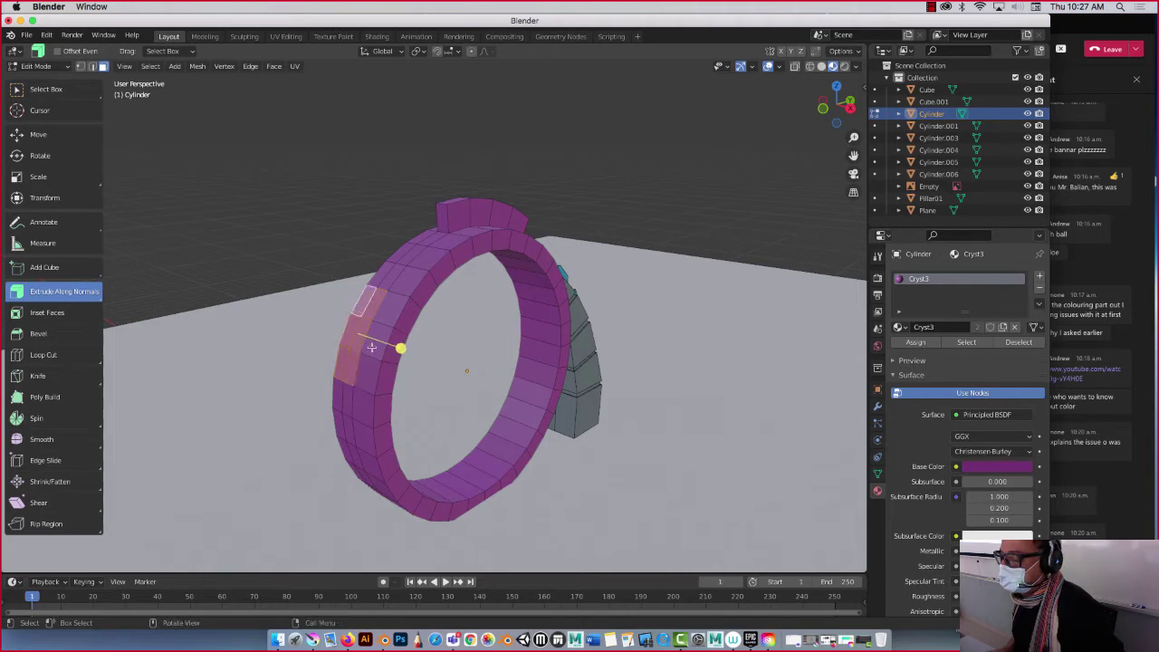
{"action": "left_click_drag", "start_coordinate": [400, 347], "coordinate": [419, 357]}
Step: Select six adjacent outer faces on the ring's lower side and extrude them outward about 0.585 m along their normals
{"action": "middle_click_drag", "start_coordinate": [419, 358], "coordinate": [427, 270]}
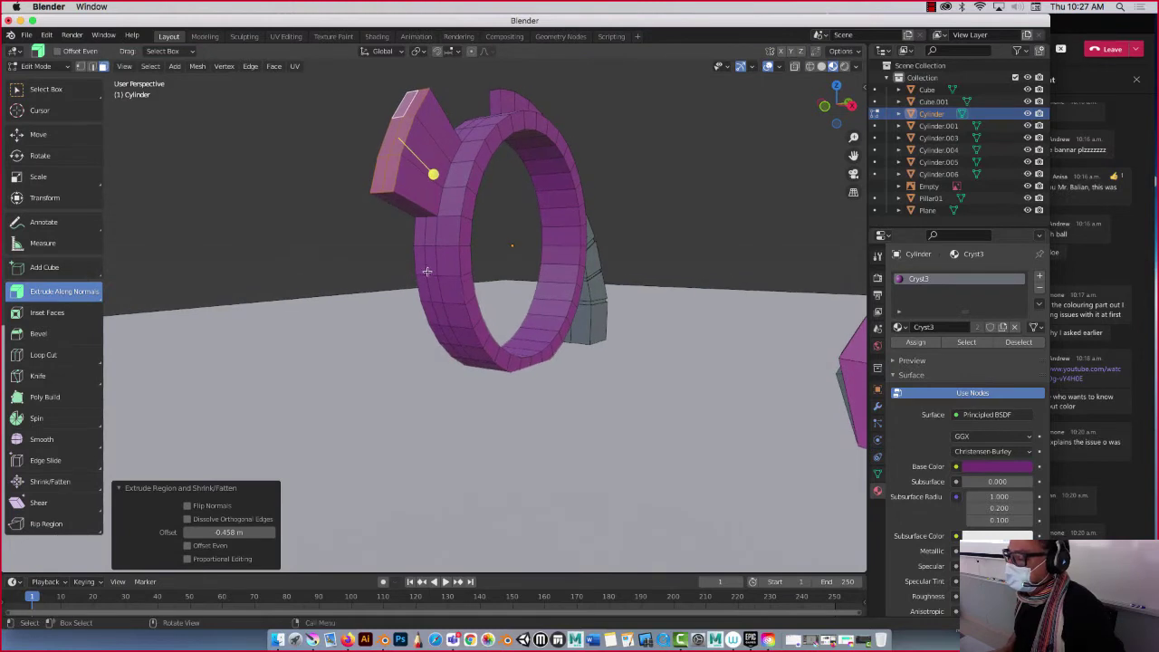
{"action": "left_click", "coordinate": [432, 290]}
{"action": "left_click", "coordinate": [452, 291], "text": "shift"}
{"action": "left_click", "coordinate": [446, 299], "text": "shift"}
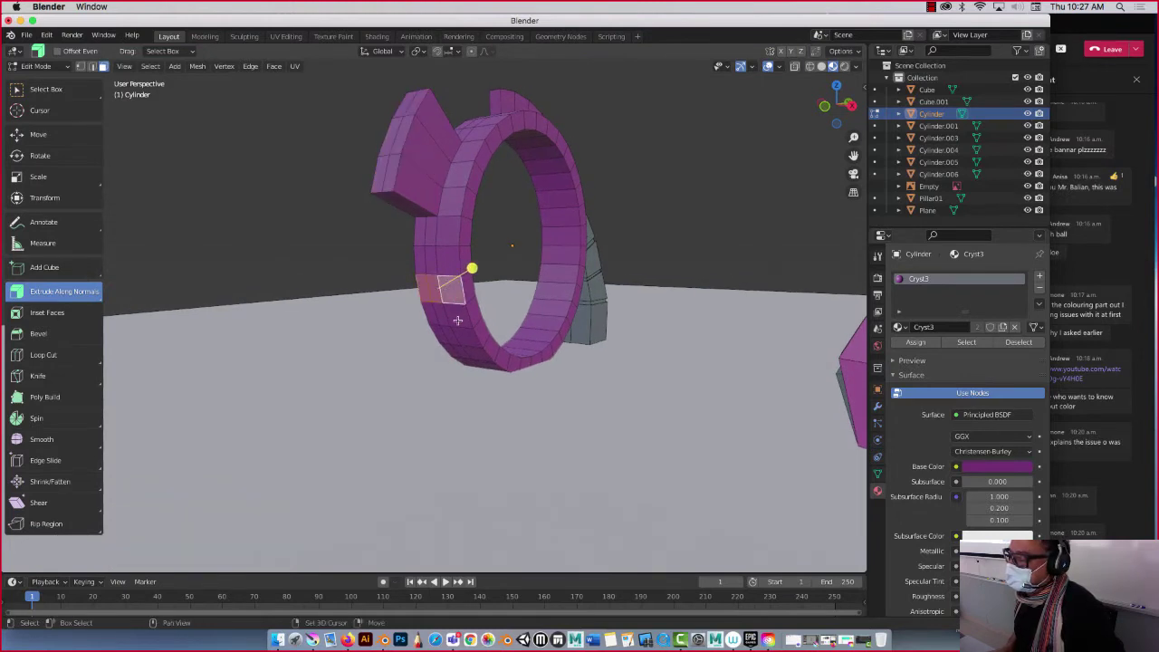
{"action": "left_click", "coordinate": [458, 317], "text": "shift"}
{"action": "left_click", "coordinate": [427, 305], "text": "shift"}
{"action": "left_click", "coordinate": [436, 331], "text": "shift"}
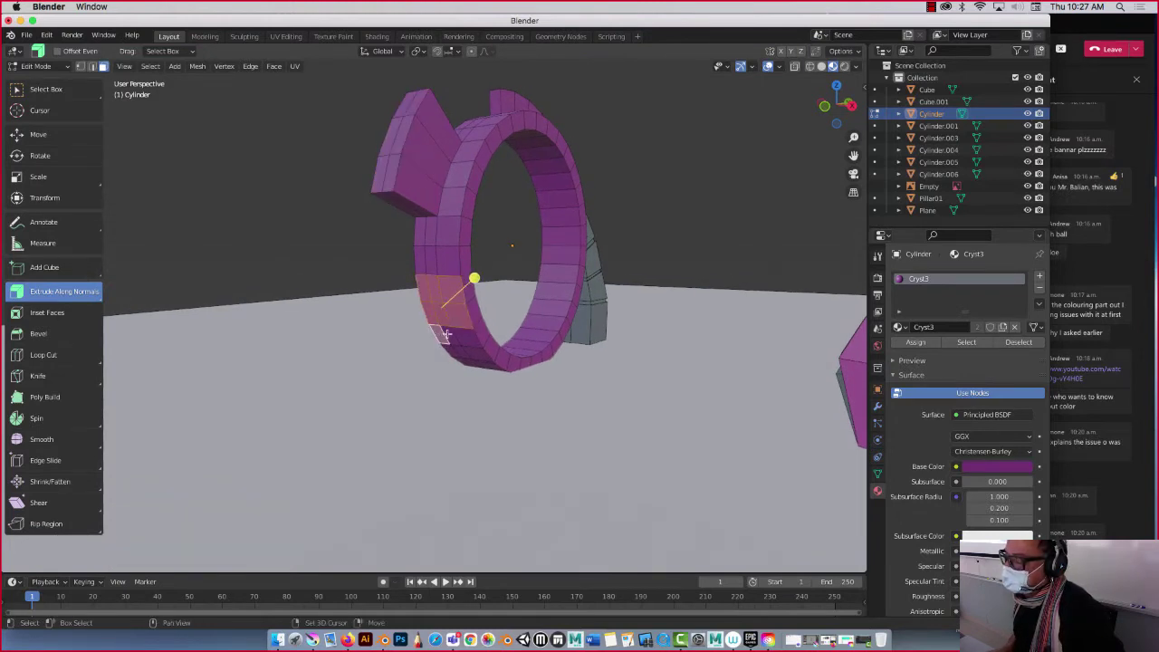
{"action": "left_click", "coordinate": [464, 336], "text": "shift"}
{"action": "left_click_drag", "start_coordinate": [477, 280], "coordinate": [491, 291]}
Step: Taper the lower extruded block by scaling its end faces to about 0.259 in X and shrinking them in Z
{"action": "middle_click_drag", "start_coordinate": [491, 292], "coordinate": [449, 240]}
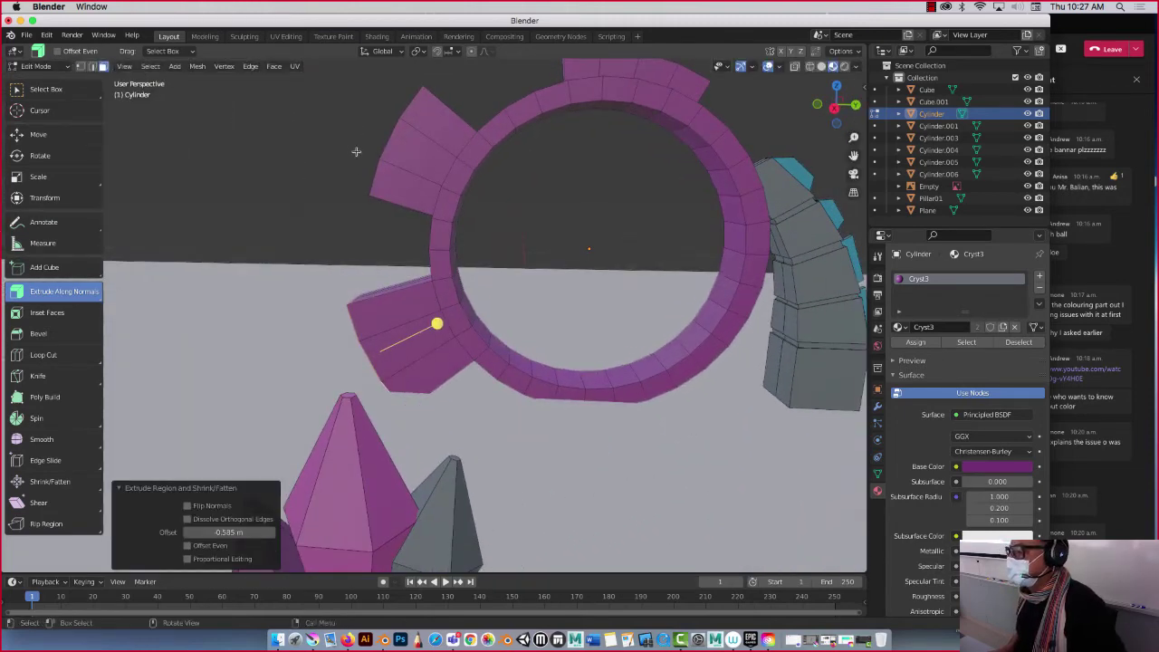
{"action": "middle_click_drag", "start_coordinate": [363, 241], "coordinate": [478, 236]}
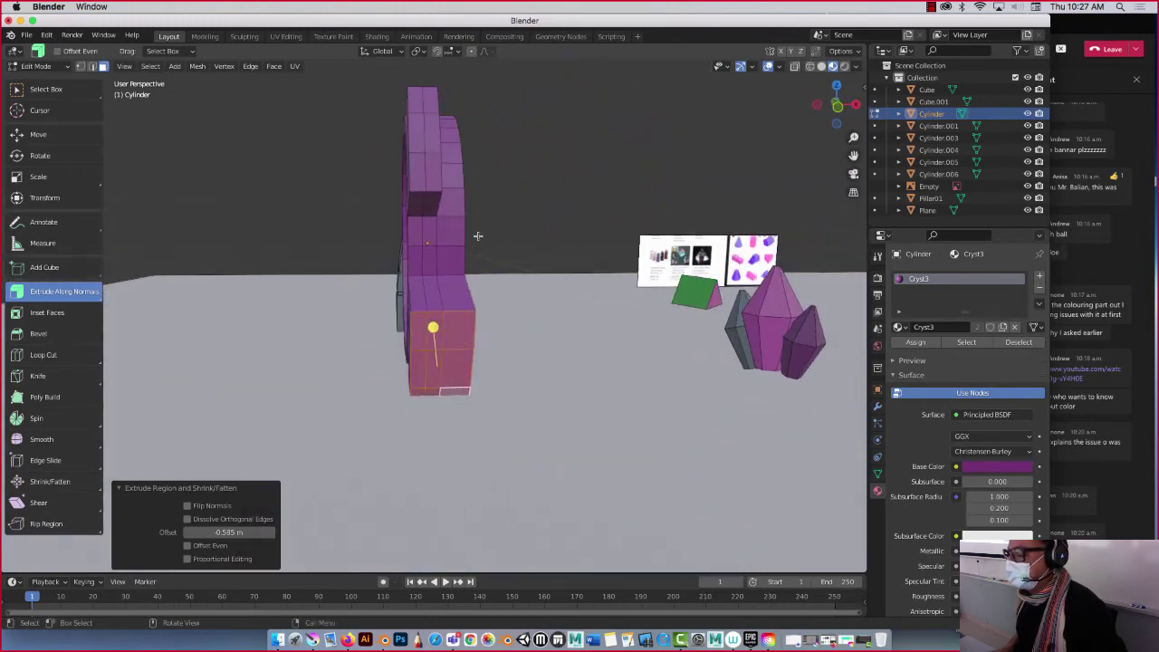
{"action": "left_click", "coordinate": [38, 176]}
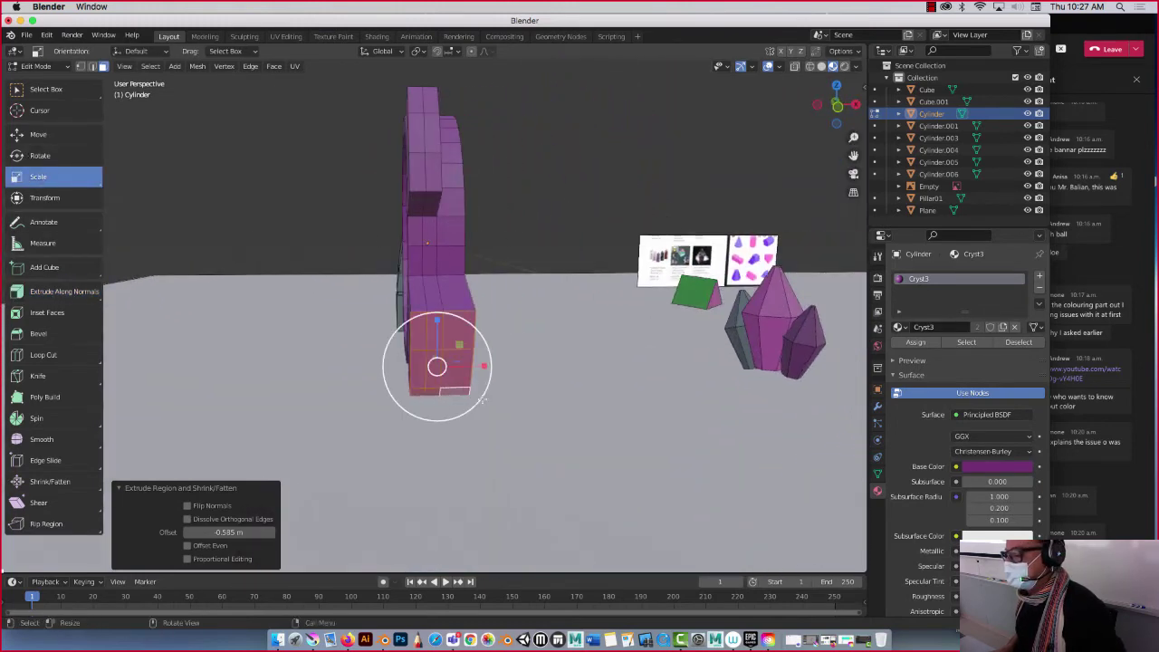
{"action": "mouse_move", "coordinate": [458, 365]}
{"action": "left_mouse_down"}
{"action": "mouse_move", "coordinate": [474, 365]}
{"action": "mouse_move", "coordinate": [445, 371]}
{"action": "left_mouse_up"}
{"action": "middle_click_drag", "start_coordinate": [445, 371], "coordinate": [374, 338]}
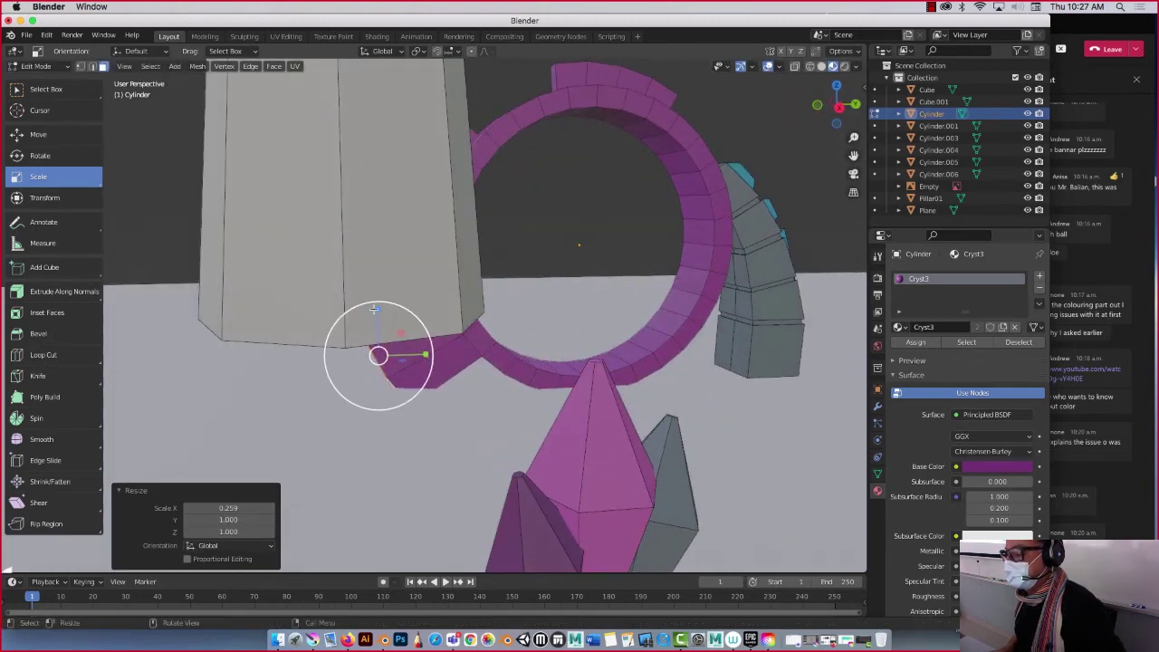
{"action": "left_click_drag", "start_coordinate": [374, 308], "coordinate": [375, 331]}
{"action": "middle_click_drag", "start_coordinate": [375, 332], "coordinate": [583, 316]}
{"action": "left_click", "coordinate": [280, 170]}
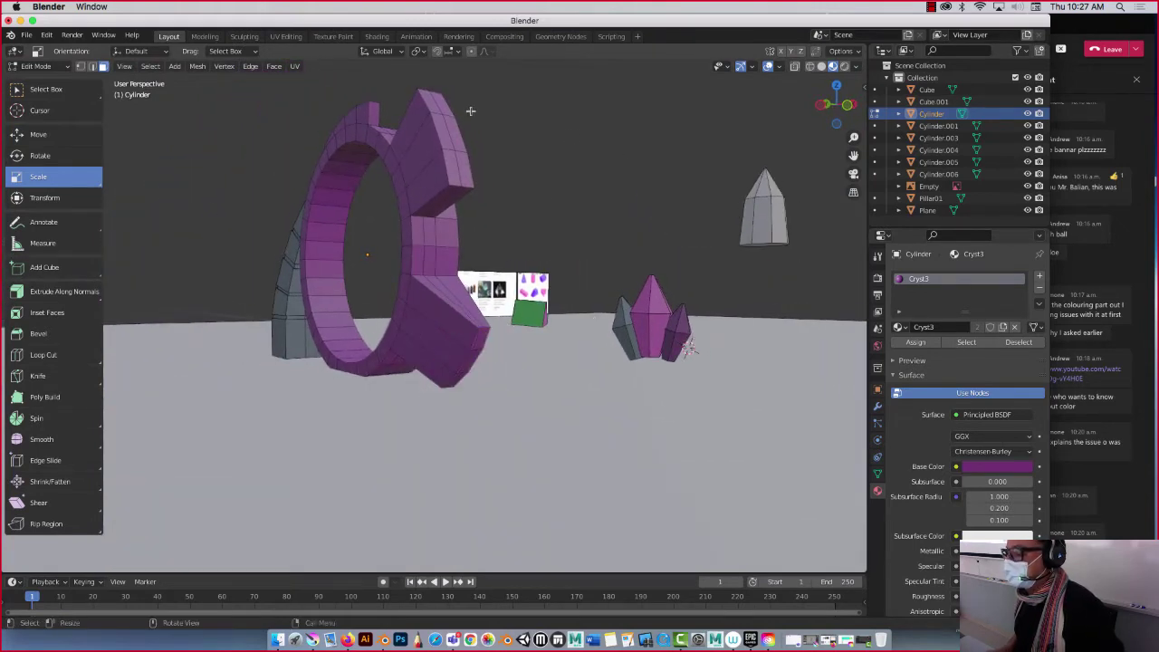
{"action": "middle_click_drag", "start_coordinate": [421, 149], "coordinate": [266, 169]}
{"action": "scroll", "coordinate": [266, 168], "scroll_direction": "up", "scroll_amount": 3}
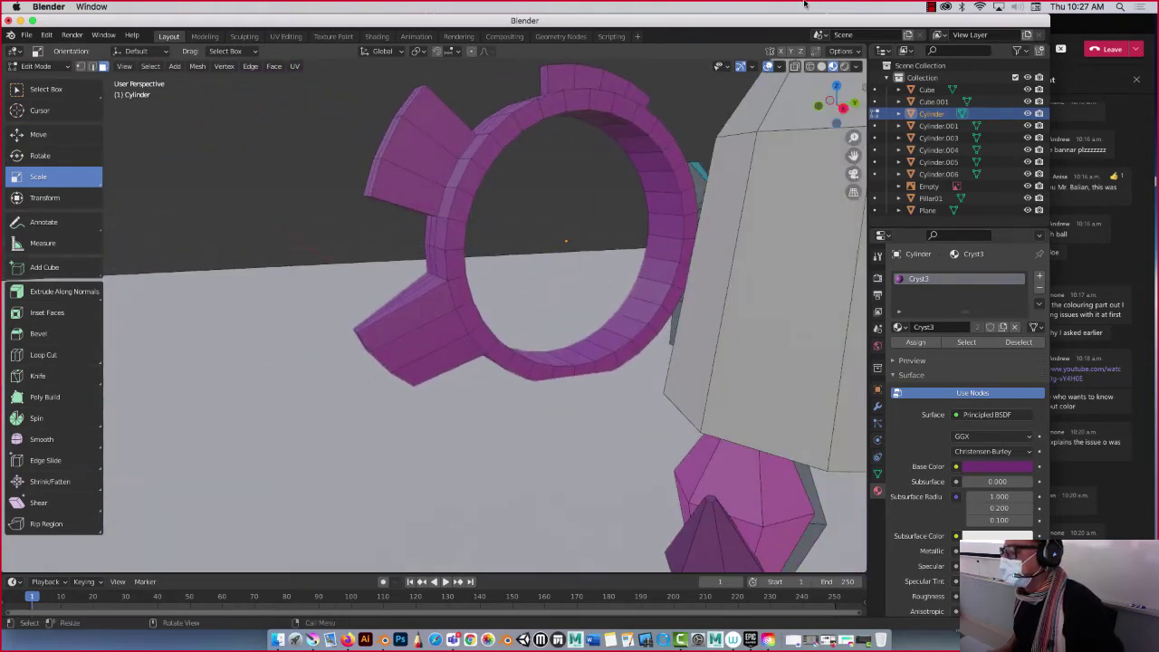
{"action": "scroll", "coordinate": [580, 181], "scroll_direction": "down", "scroll_amount": 5}
{"action": "middle_click_drag", "start_coordinate": [580, 181], "coordinate": [662, 162]}
{"action": "scroll", "coordinate": [662, 162], "scroll_direction": "up", "scroll_amount": 2}
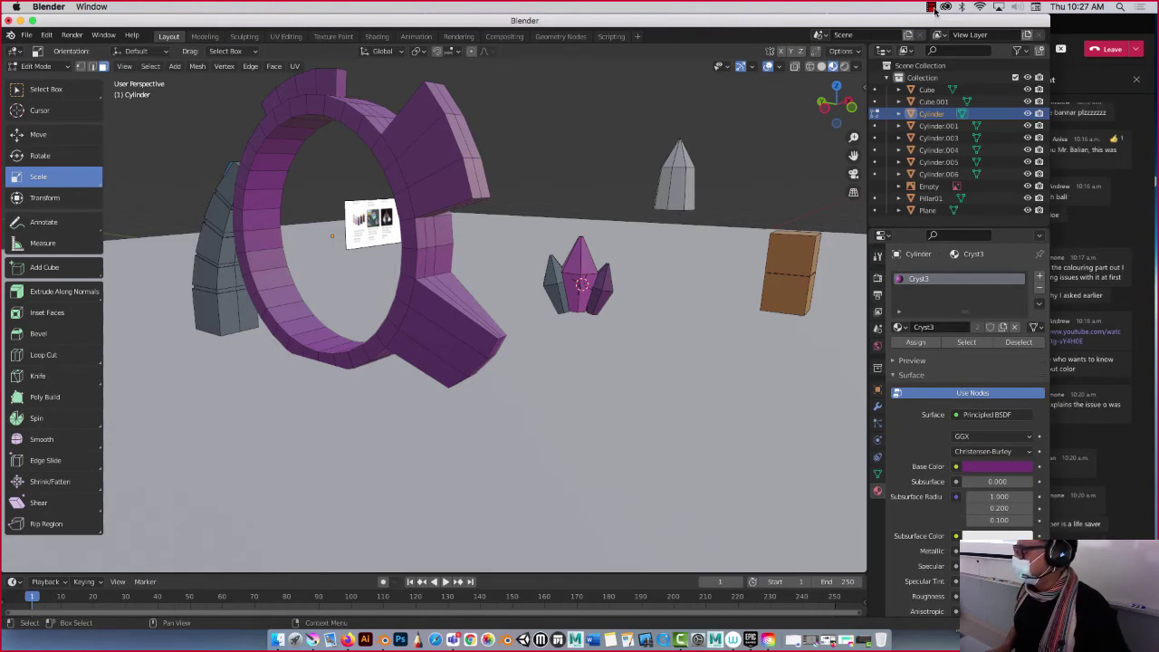
{"action": "key", "text": "super+Tab"}
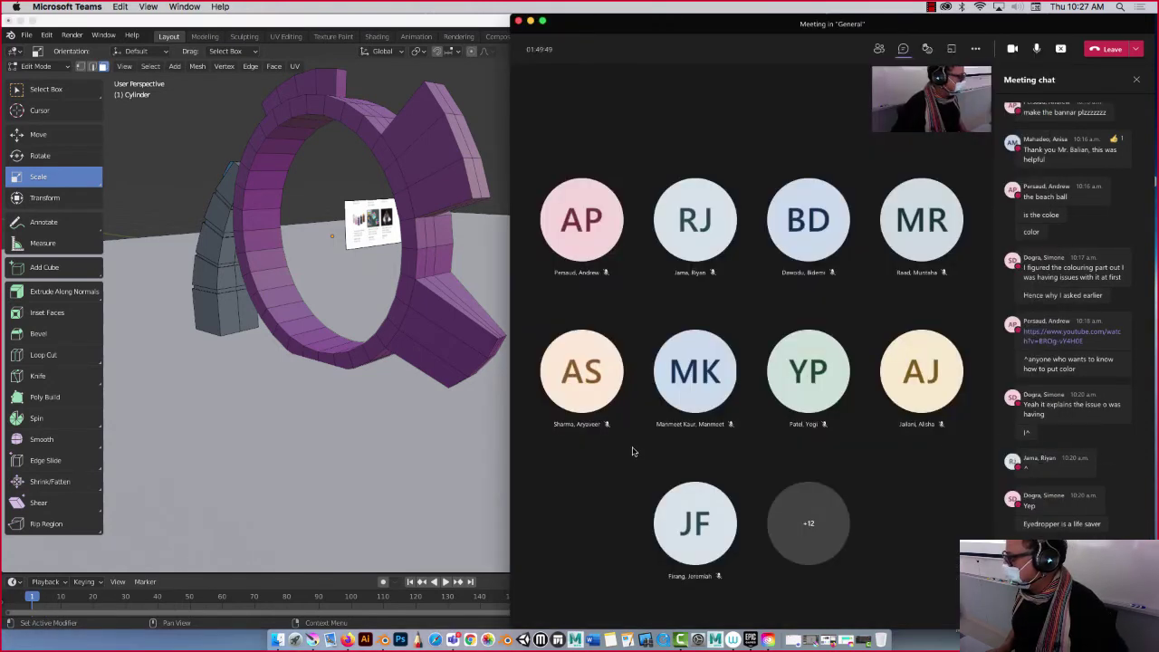
{"action": "left_click", "coordinate": [495, 443]}
Step: Add a second material slot to the tall pink middle crystal and create a new material named Glow in it
{"action": "middle_click_drag", "start_coordinate": [516, 377], "coordinate": [546, 306]}
{"action": "scroll", "coordinate": [547, 305], "scroll_direction": "up", "scroll_amount": 2}
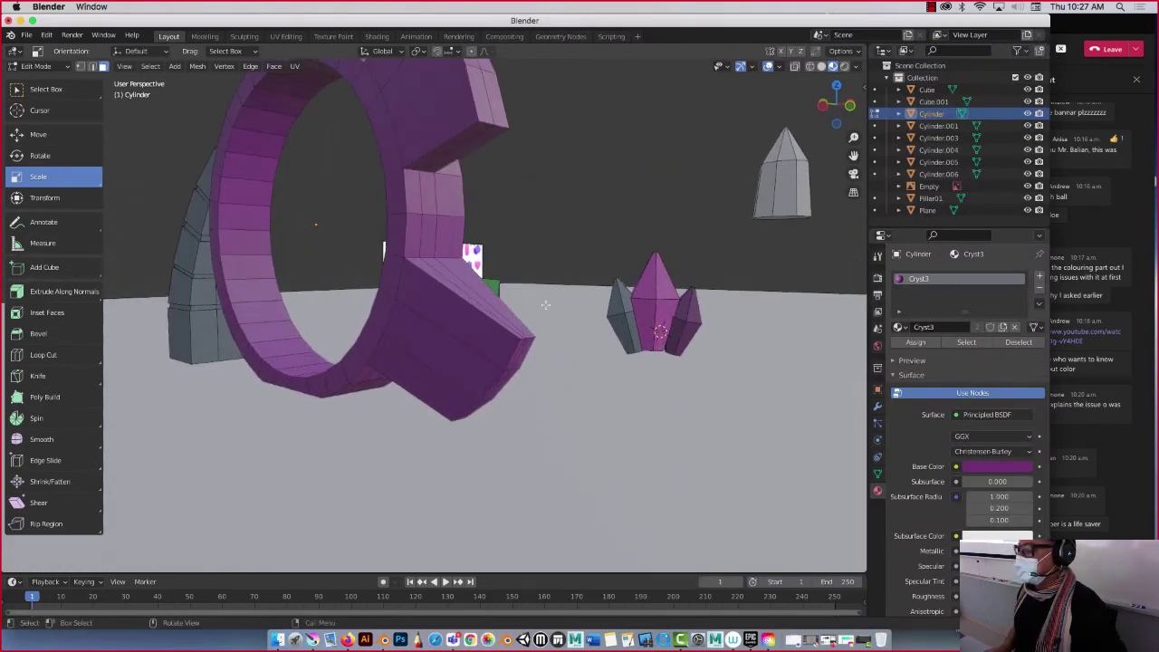
{"action": "key", "text": "Tab"}
{"action": "left_click", "coordinate": [654, 308]}
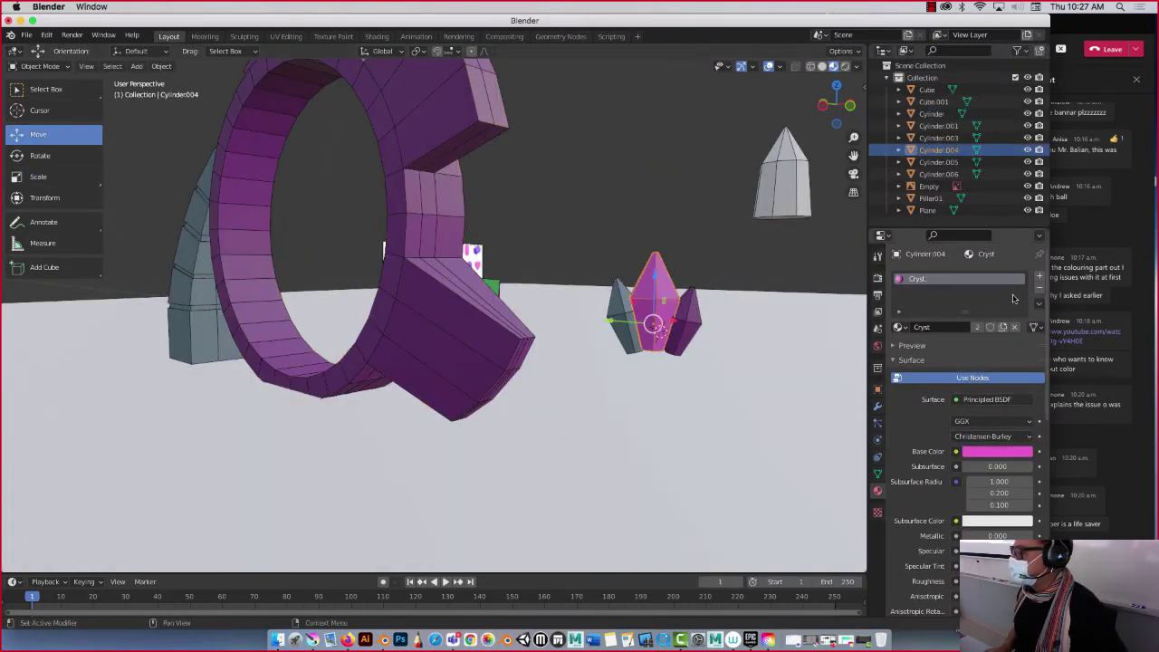
{"action": "left_click", "coordinate": [1039, 275]}
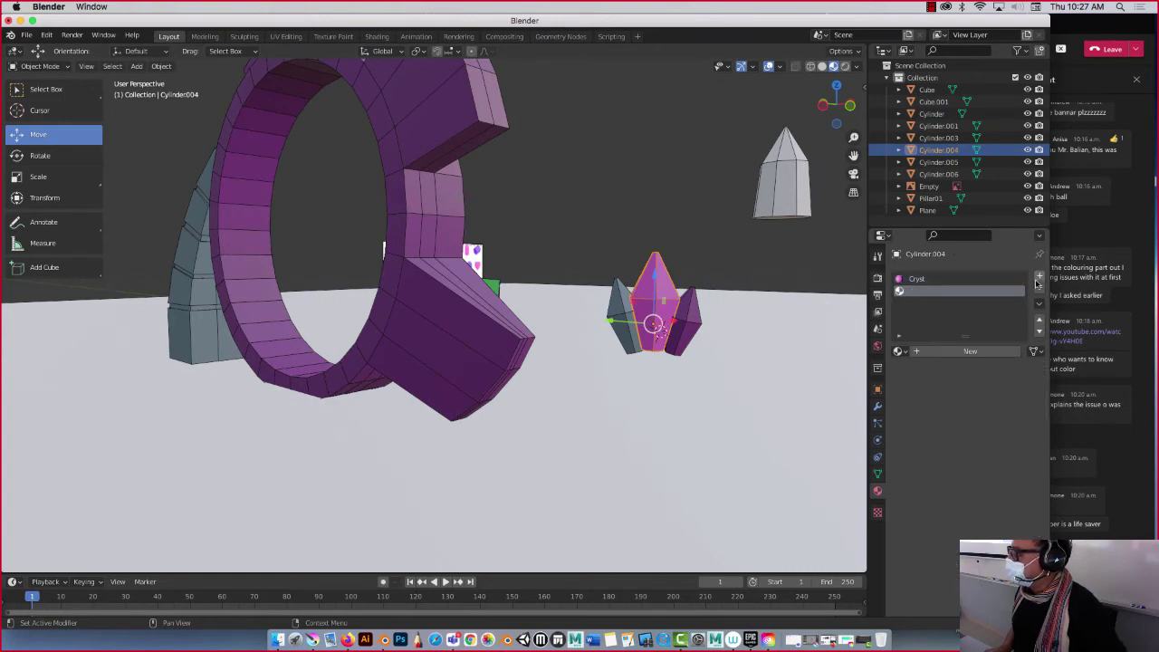
{"action": "left_click", "coordinate": [939, 352]}
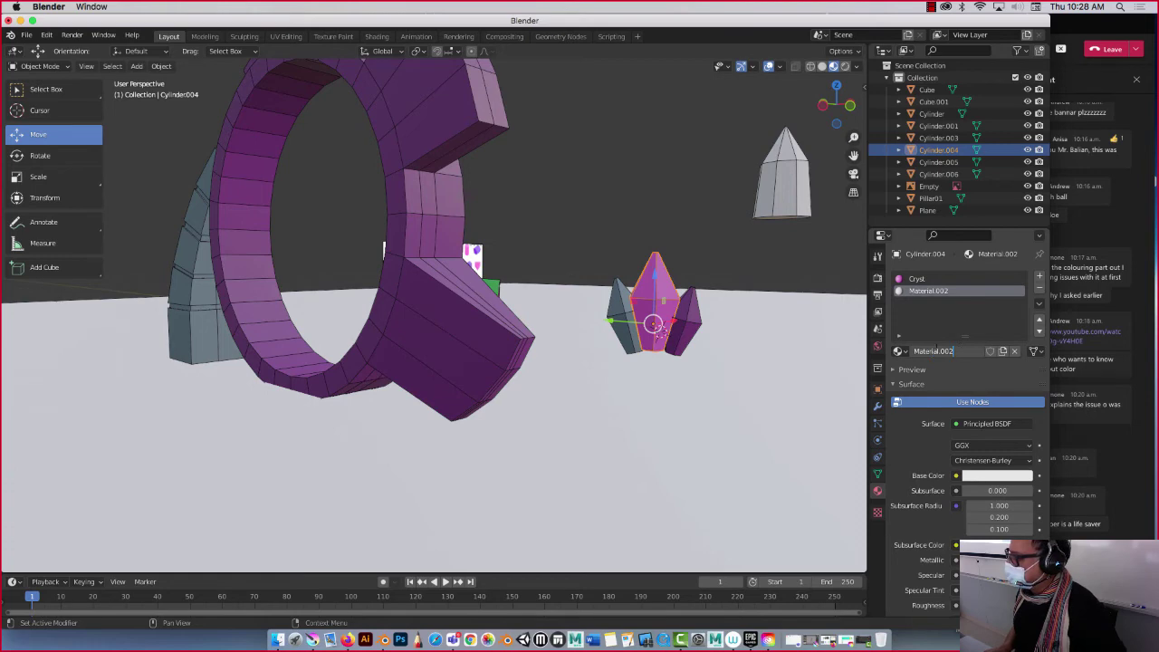
{"action": "key", "text": "BackSpace"}
{"action": "type", "text": "G"}
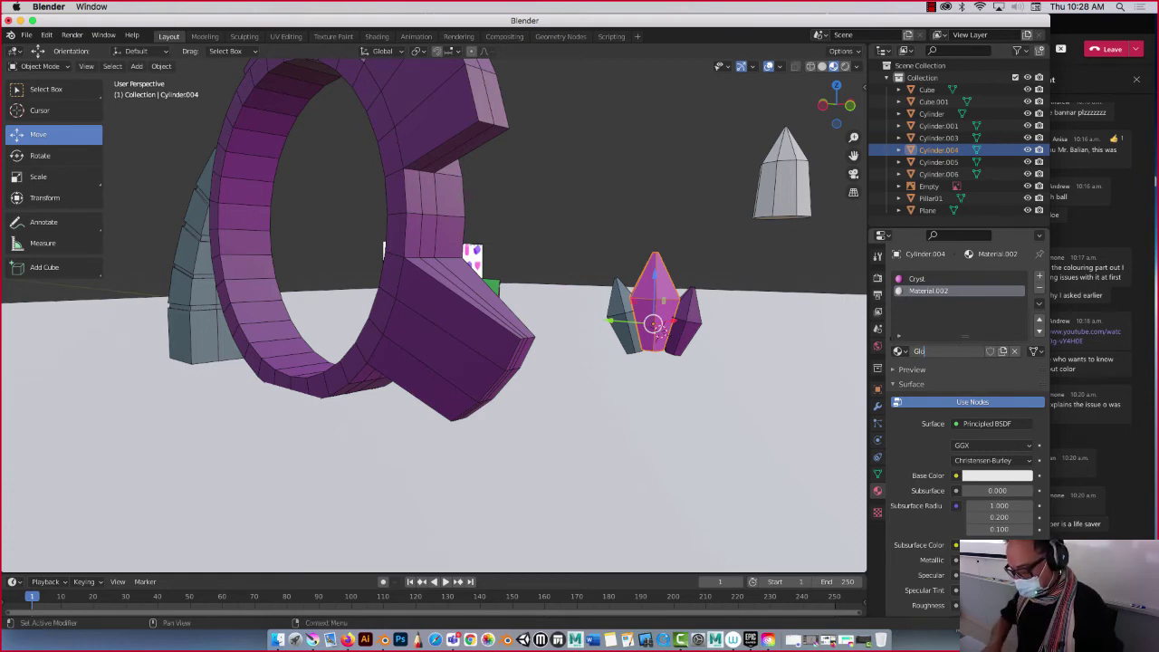
{"action": "type", "text": "low"}
{"action": "key", "text": "Return"}
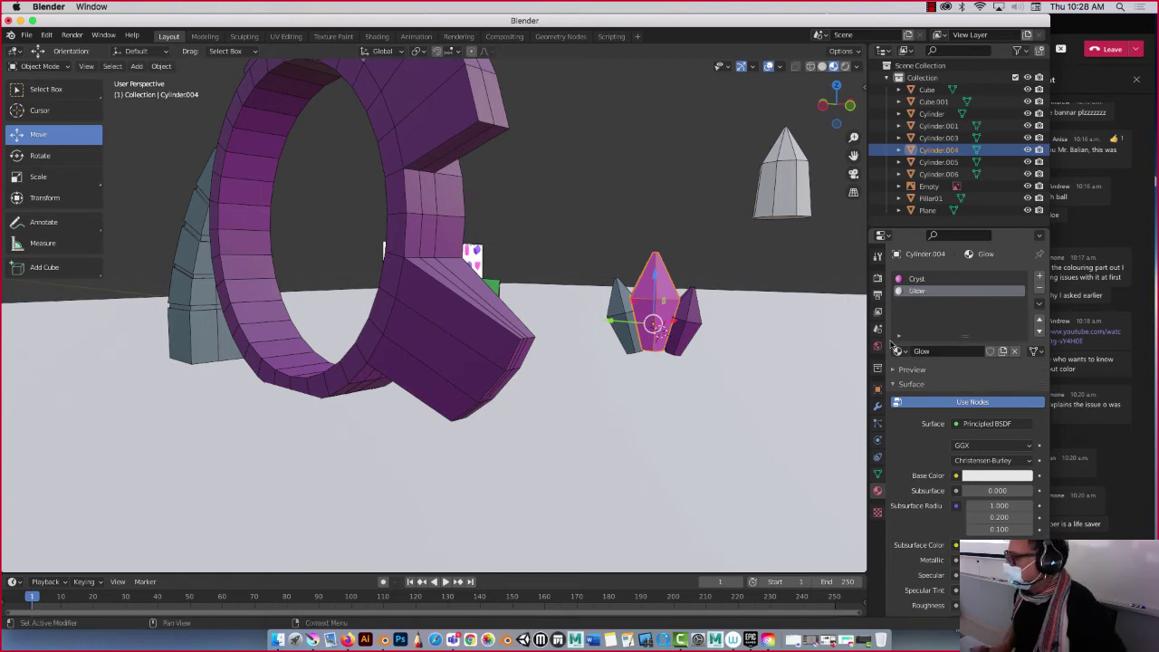
Step: Change the Glow material's surface to Emission with a bright magenta color and a strength of 20
{"action": "left_click", "coordinate": [987, 424]}
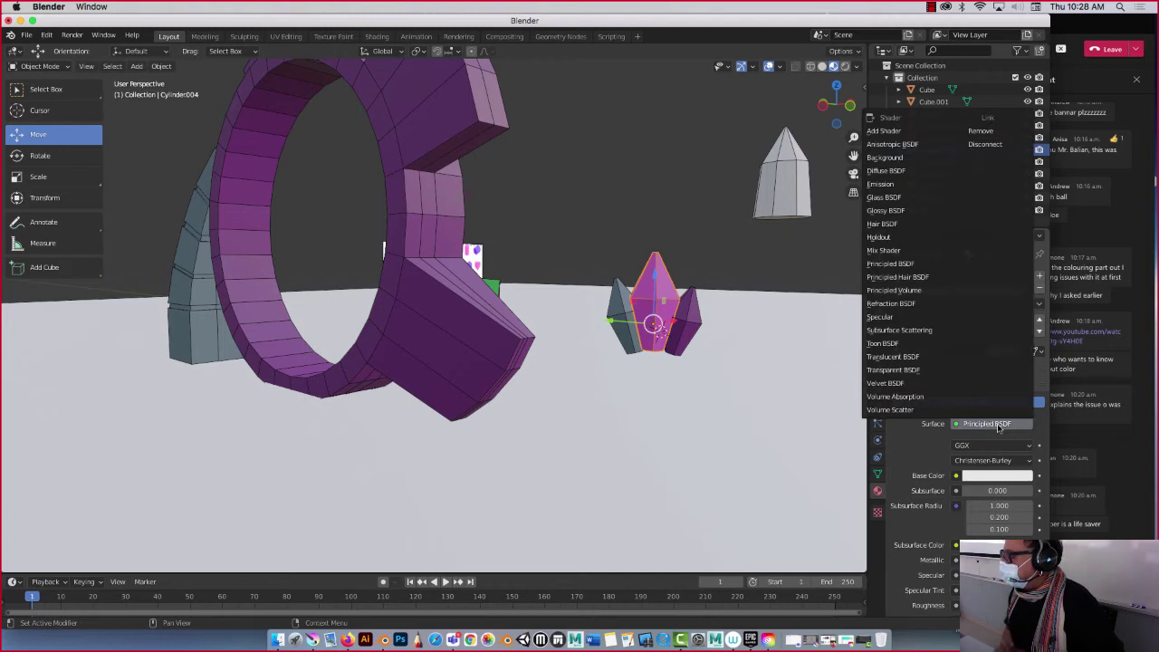
{"action": "left_click", "coordinate": [886, 185]}
{"action": "left_click", "coordinate": [999, 447]}
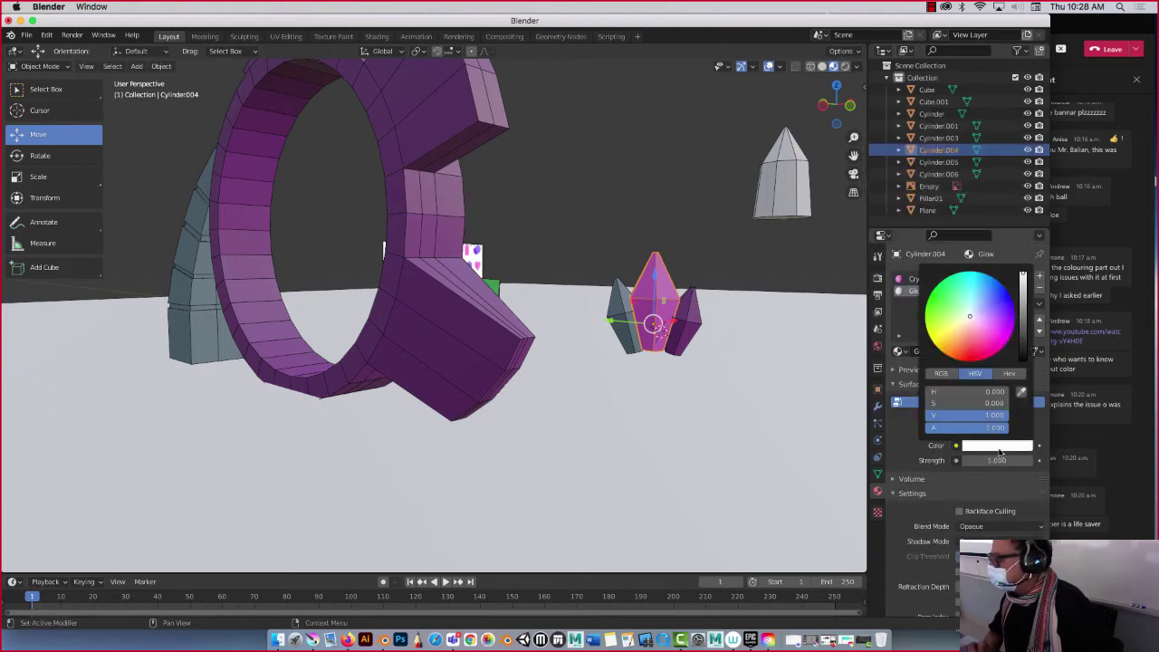
{"action": "left_click", "coordinate": [1001, 335]}
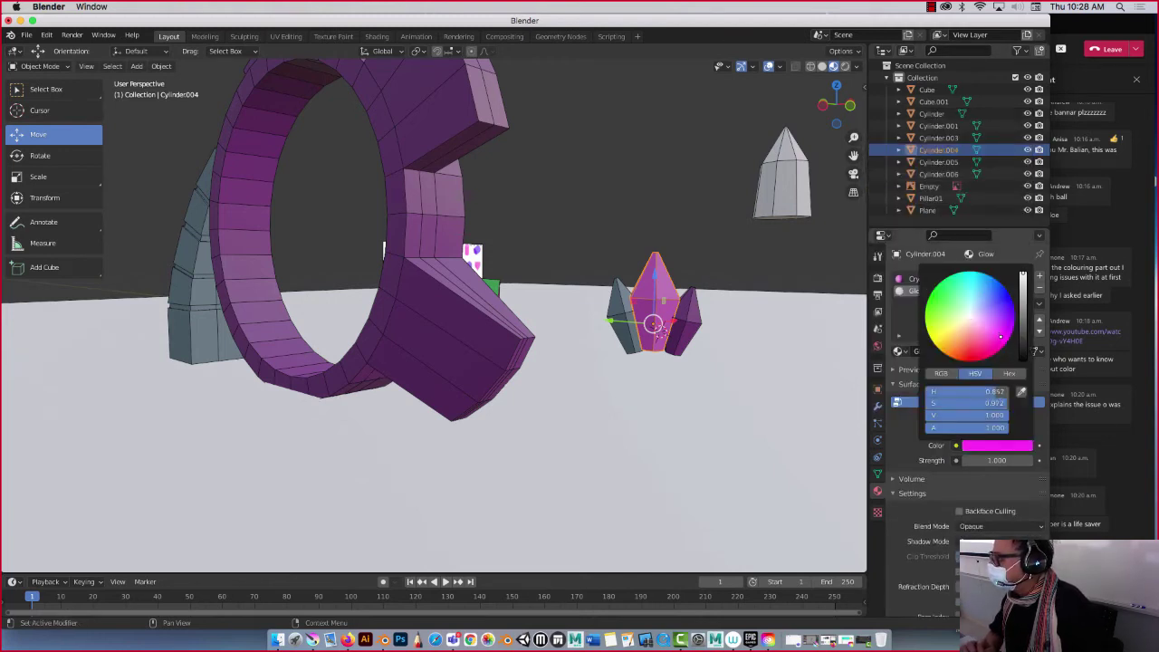
{"action": "left_click", "coordinate": [1001, 460]}
{"action": "type", "text": "20"}
{"action": "key", "text": "Return"}
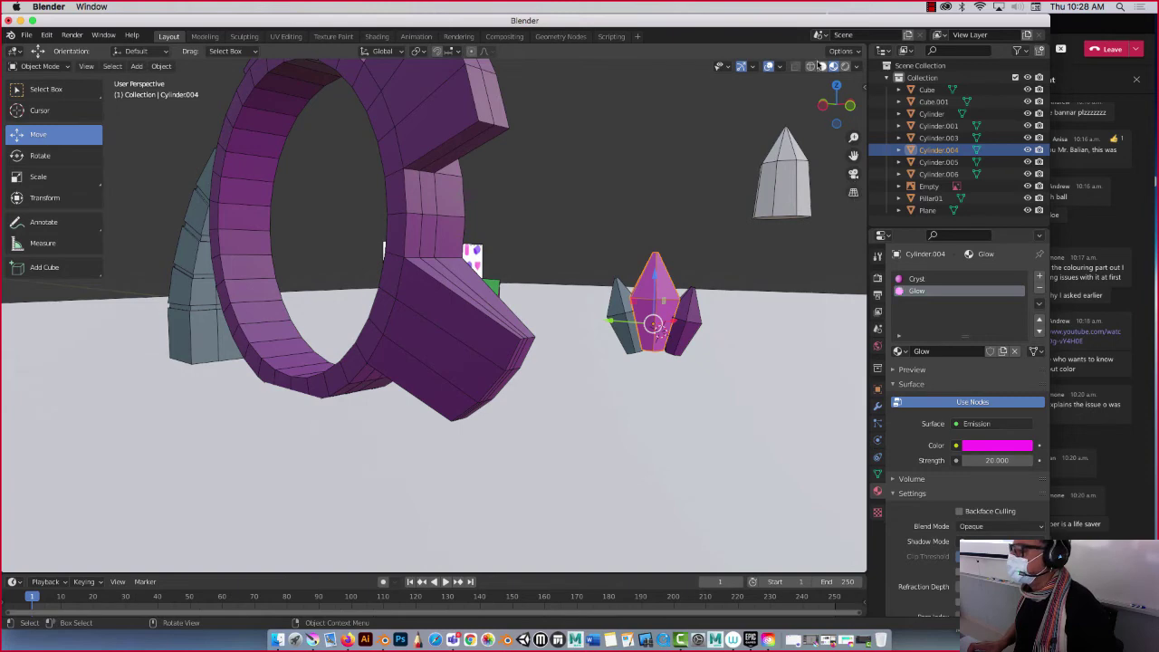
Step: Preview the scene in rendered shading and examine the crystal cluster from another angle
{"action": "left_click", "coordinate": [846, 68]}
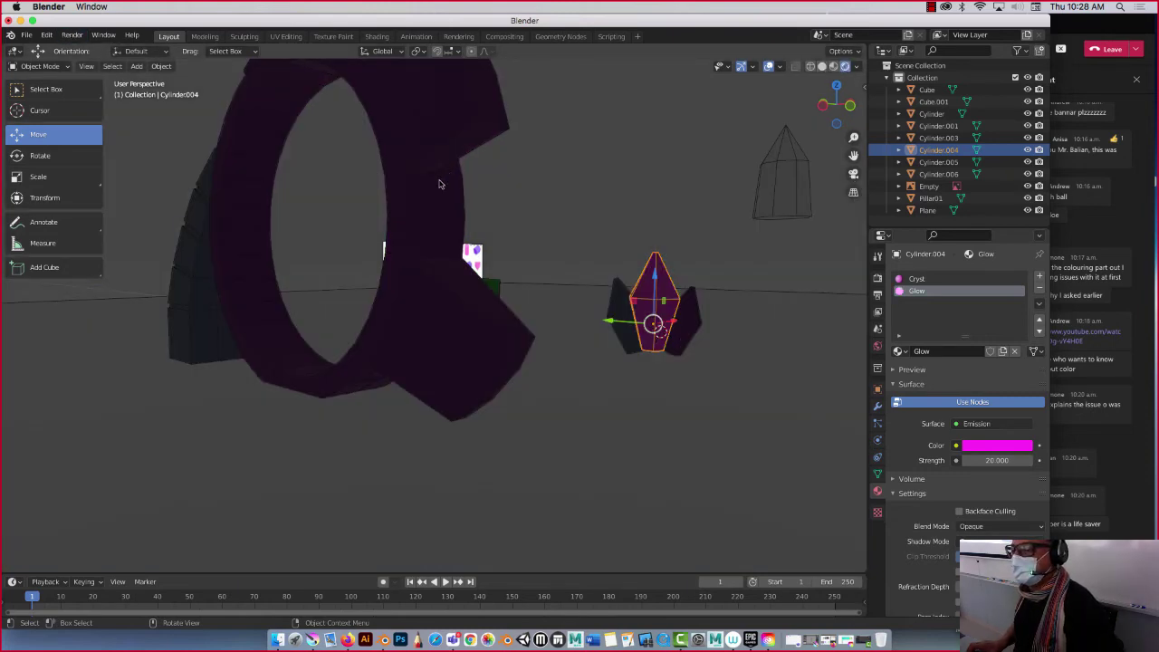
{"action": "middle_click_drag", "start_coordinate": [441, 181], "coordinate": [616, 204]}
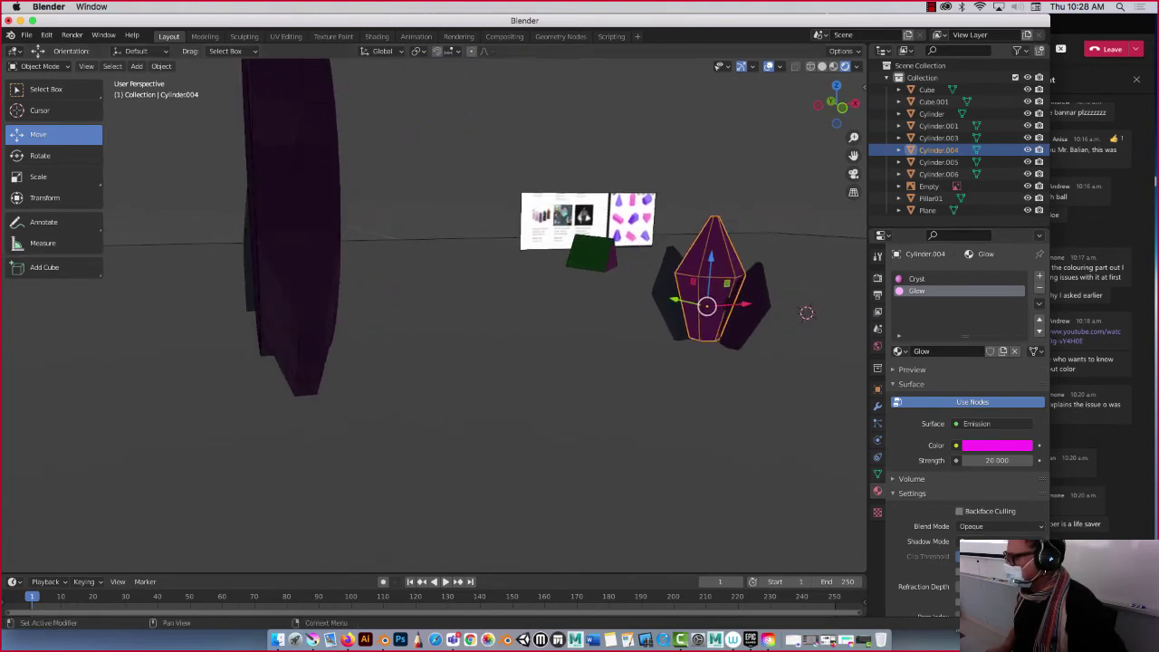
{"action": "scroll", "coordinate": [953, 523], "scroll_direction": "down", "scroll_amount": 3}
{"action": "scroll", "coordinate": [953, 524], "scroll_direction": "up", "scroll_amount": 3}
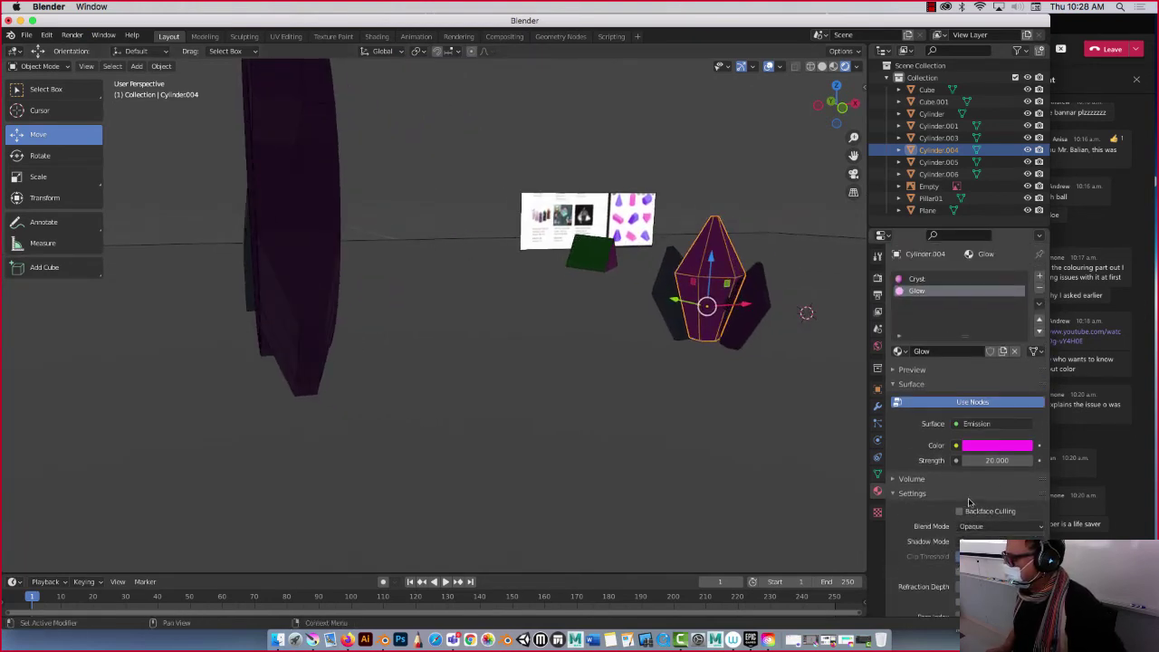
Step: Raise the Glow material's emission strength to 100, deselect the crystal and return the viewport to material preview shading
{"action": "left_click", "coordinate": [996, 460]}
{"action": "type", "text": "1"}
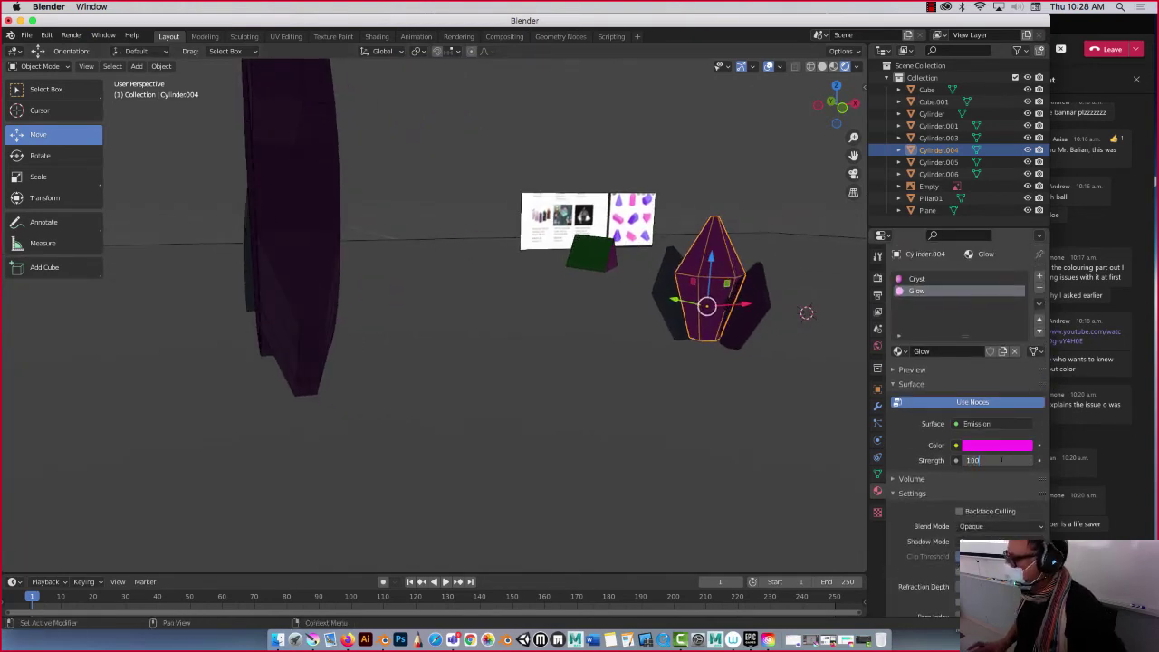
{"action": "type", "text": "00"}
{"action": "key", "text": "Return"}
{"action": "left_click", "coordinate": [718, 168]}
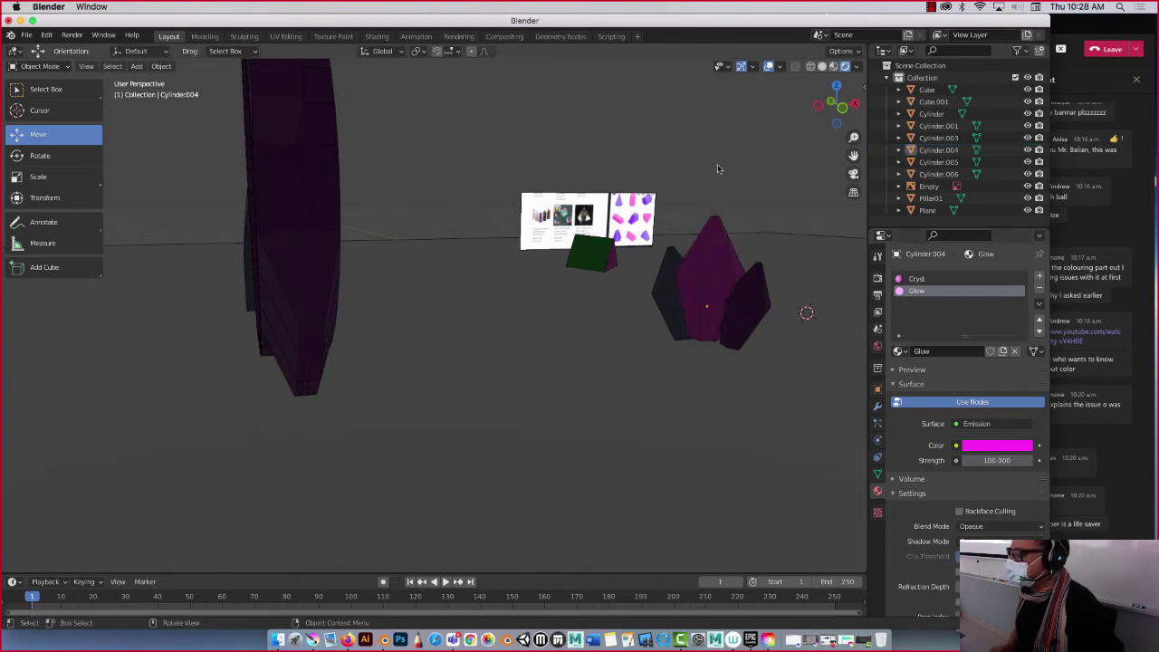
{"action": "left_click", "coordinate": [834, 68]}
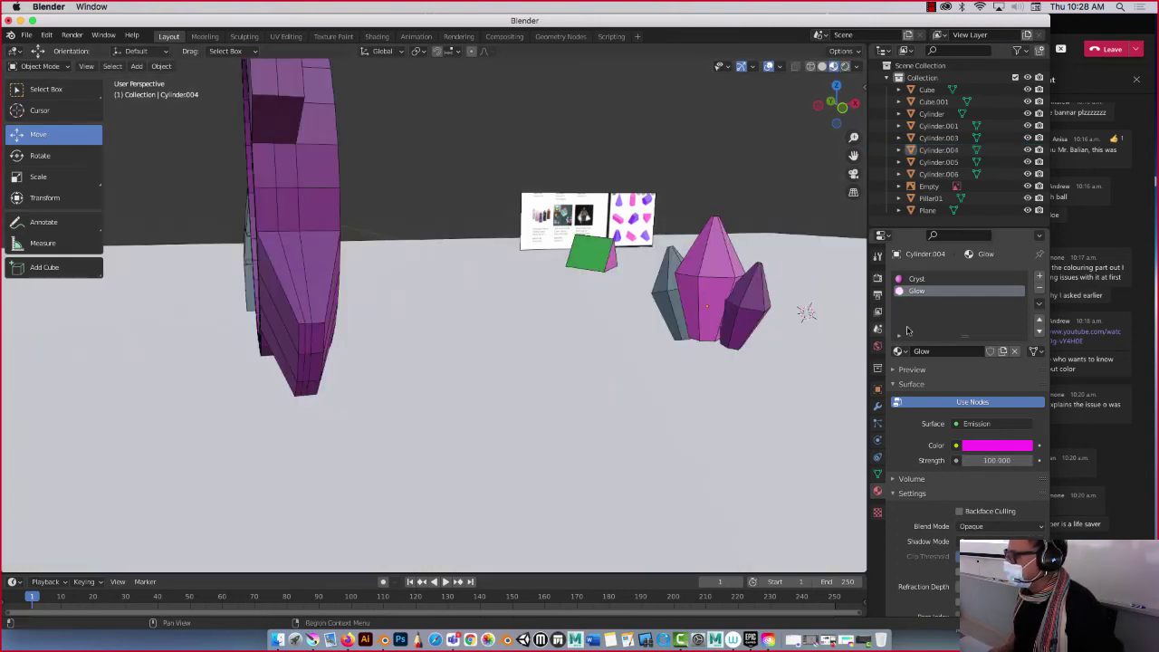
{"action": "left_click", "coordinate": [720, 261]}
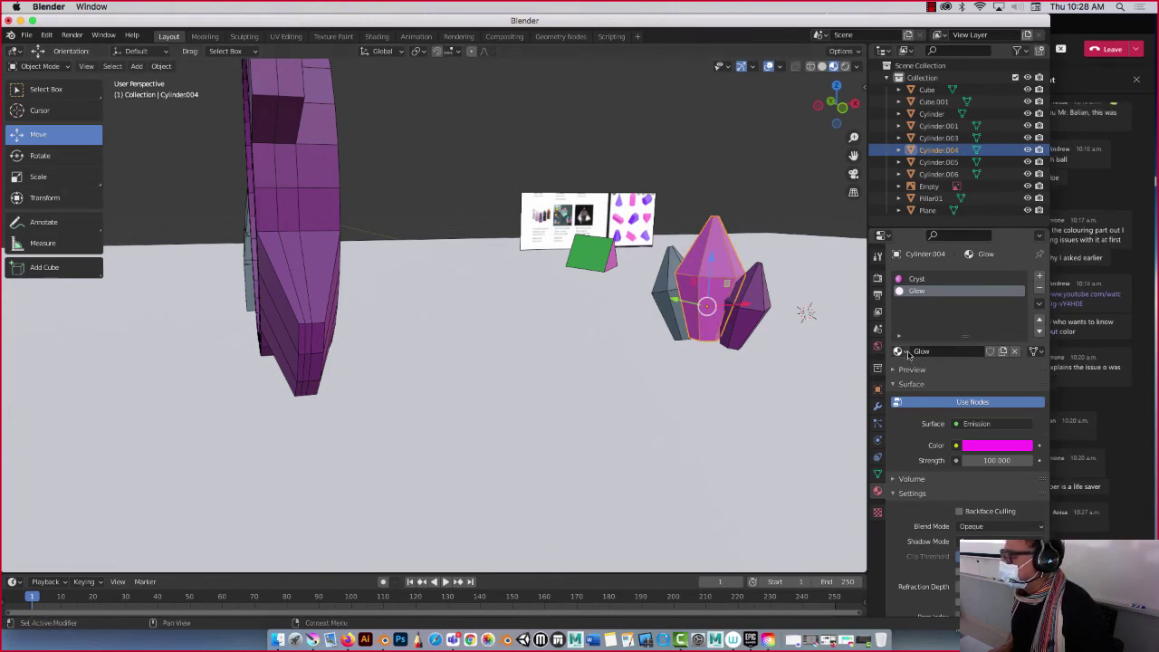
{"action": "left_click", "coordinate": [908, 353]}
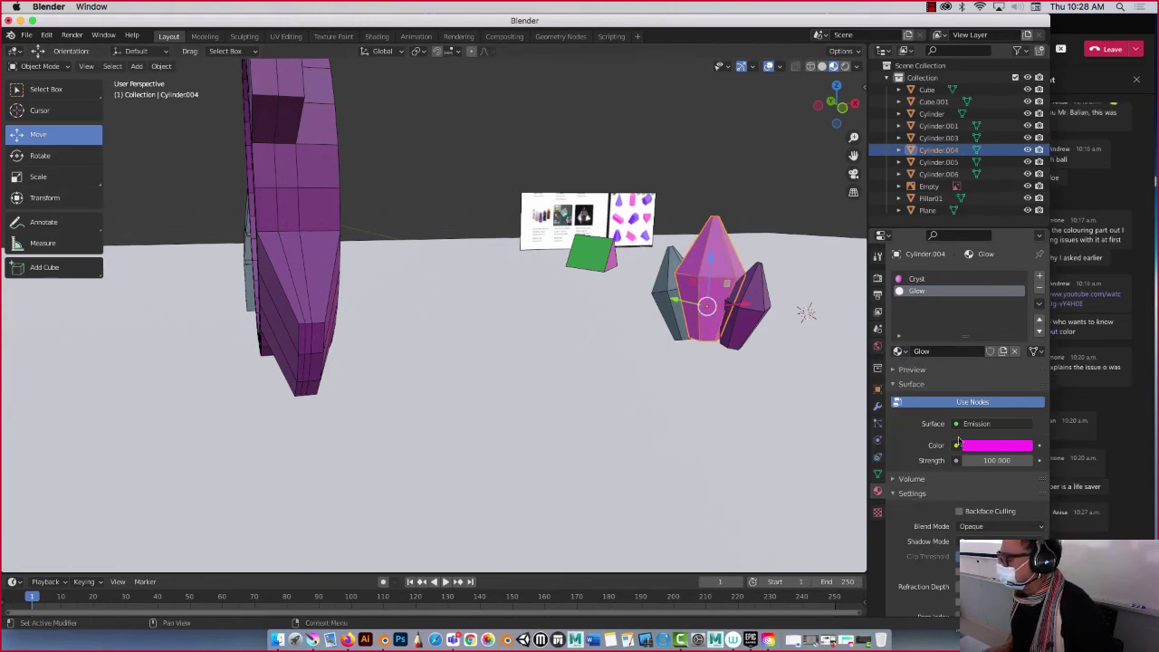
{"action": "middle_click_drag", "start_coordinate": [629, 326], "coordinate": [632, 323]}
{"action": "left_click", "coordinate": [933, 7]}
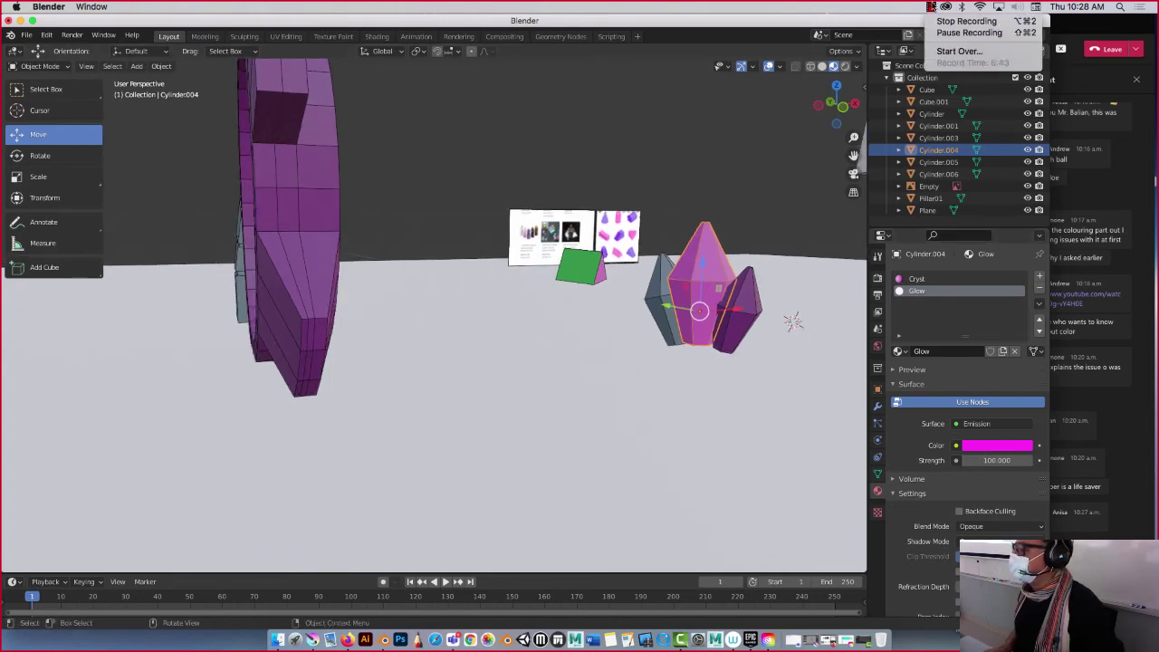
{"action": "left_click", "coordinate": [938, 33]}
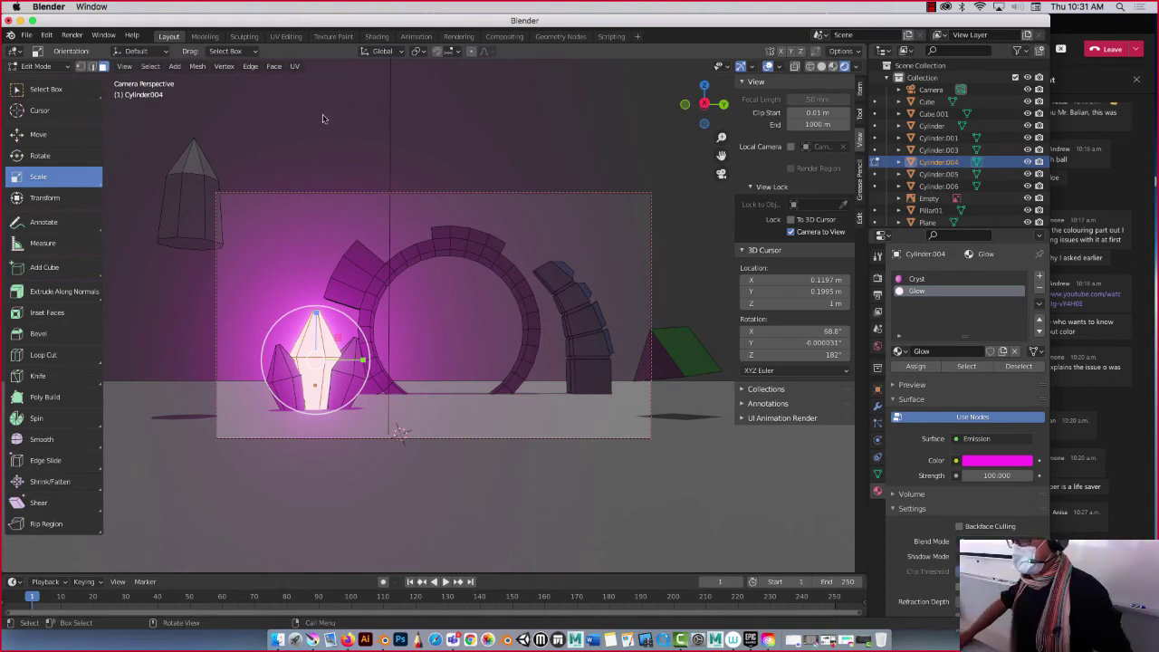
Step: Undo the Glow assignment on the tall crystal and replace the small dark purple crystal's Cryst3 material with Glow
{"action": "key", "text": "ctrl+z"}
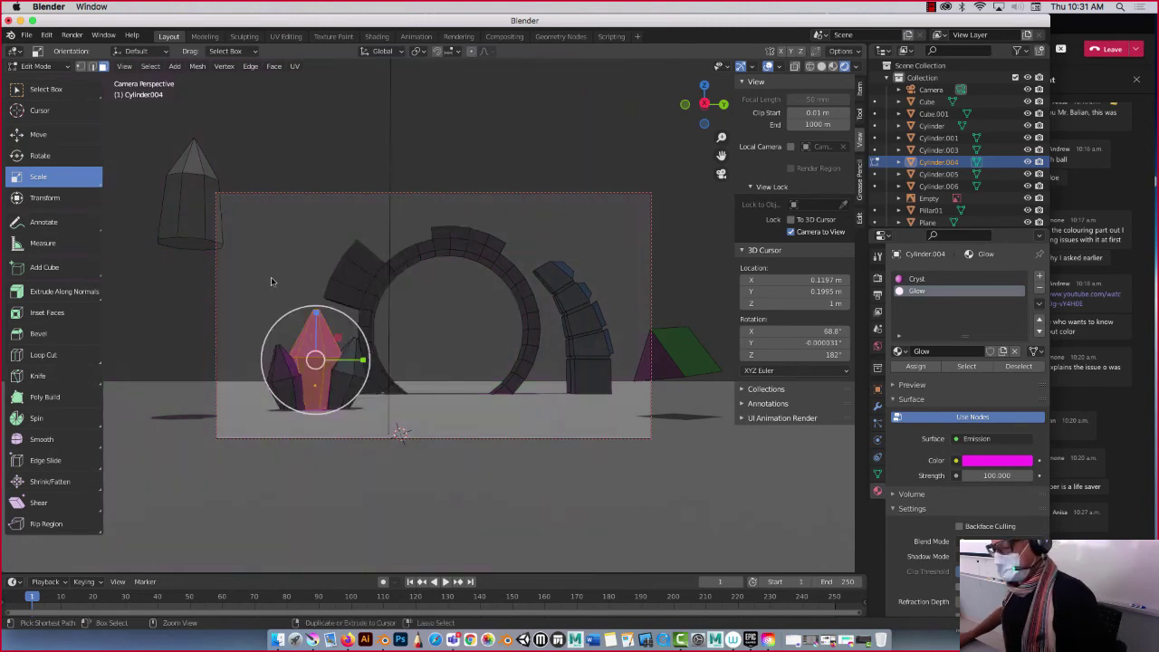
{"action": "key", "text": "Tab"}
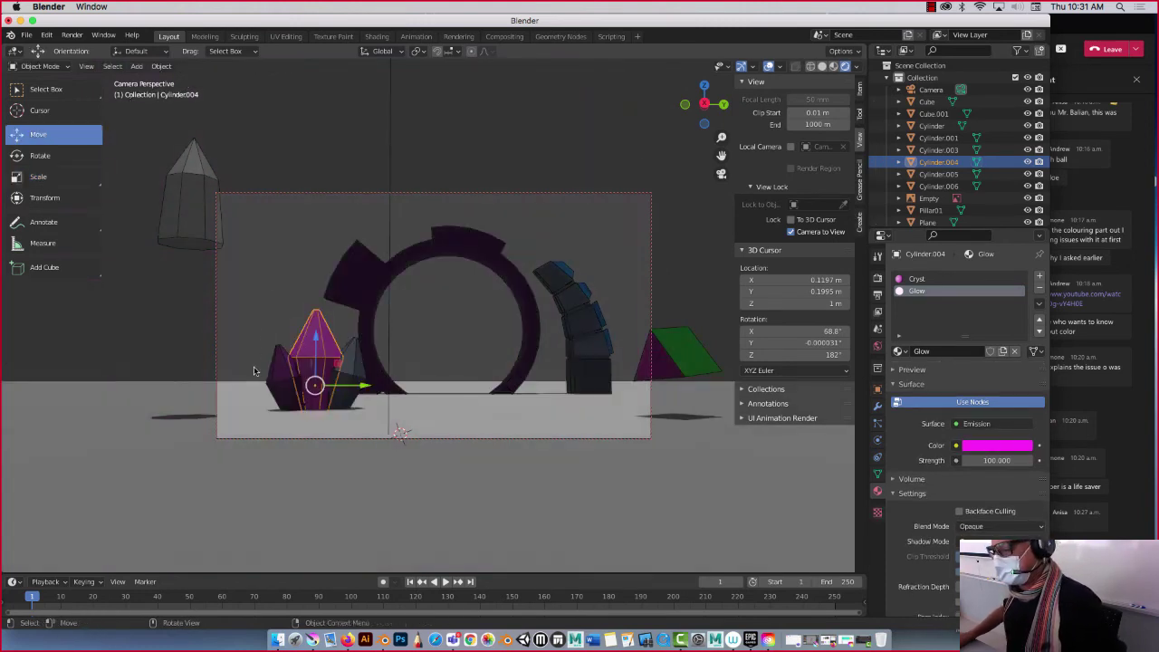
{"action": "left_click", "coordinate": [280, 370]}
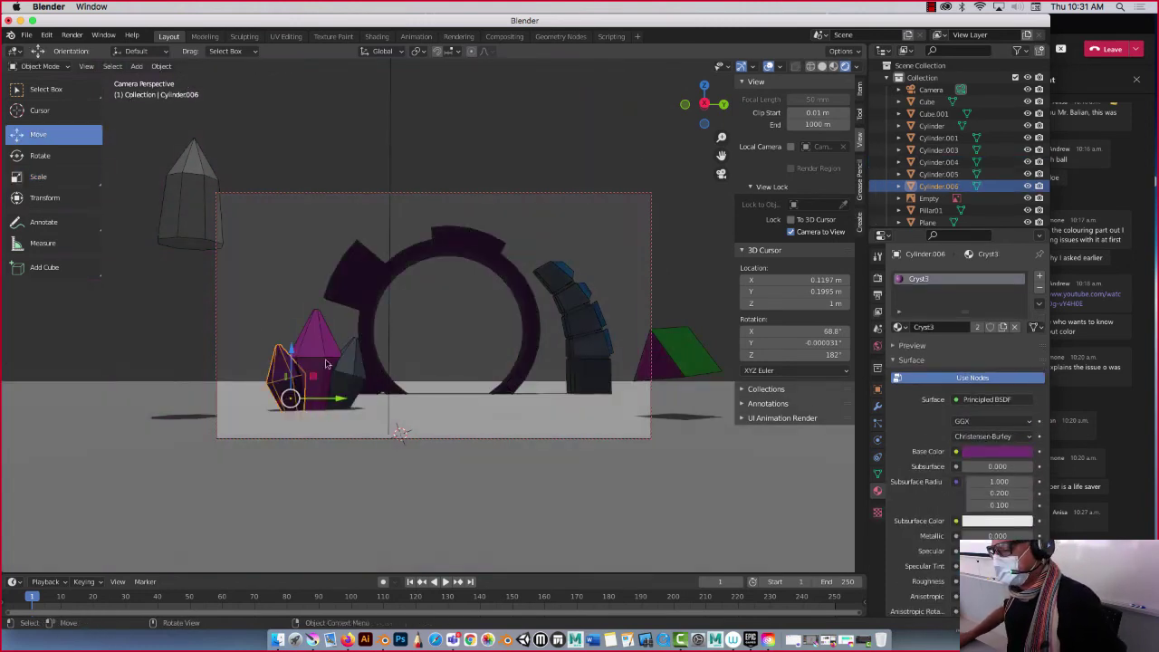
{"action": "left_click", "coordinate": [898, 327]}
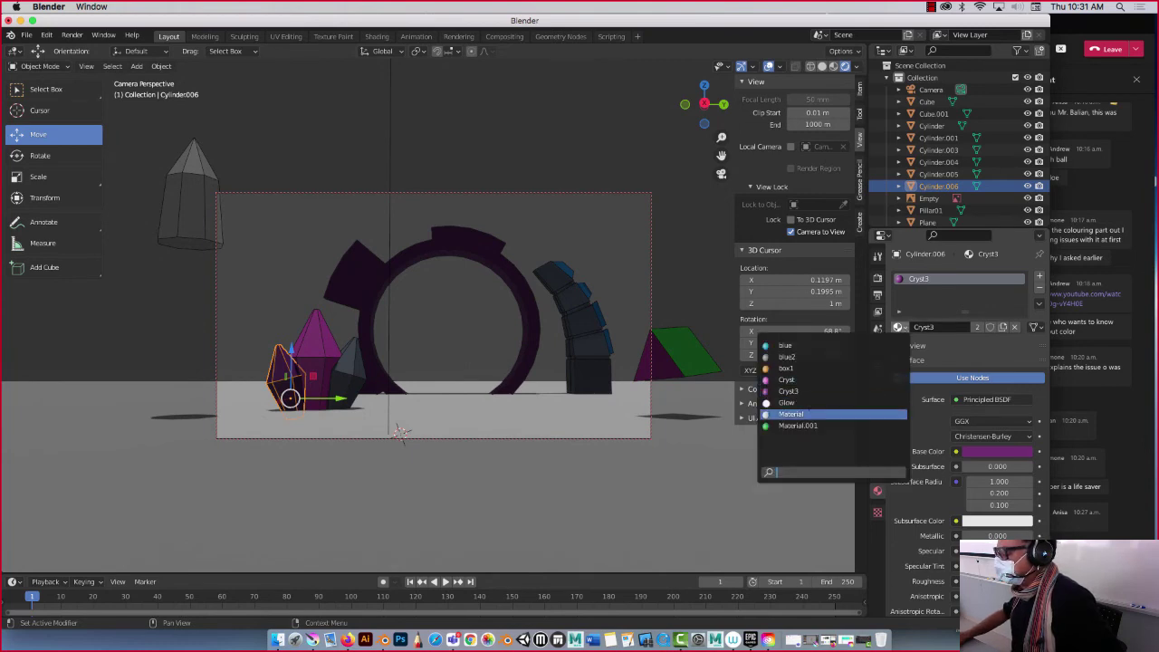
{"action": "left_click", "coordinate": [809, 403]}
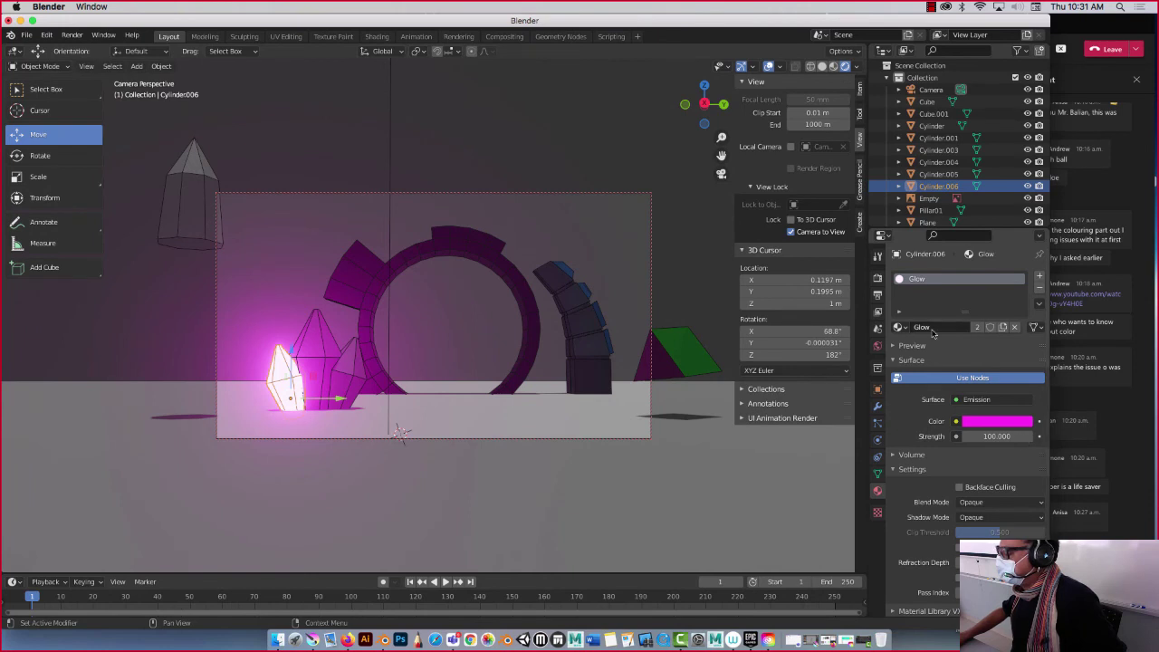
Step: Assign the Glow material to all faces of the tall middle crystal in Edit Mode
{"action": "left_click", "coordinate": [313, 337]}
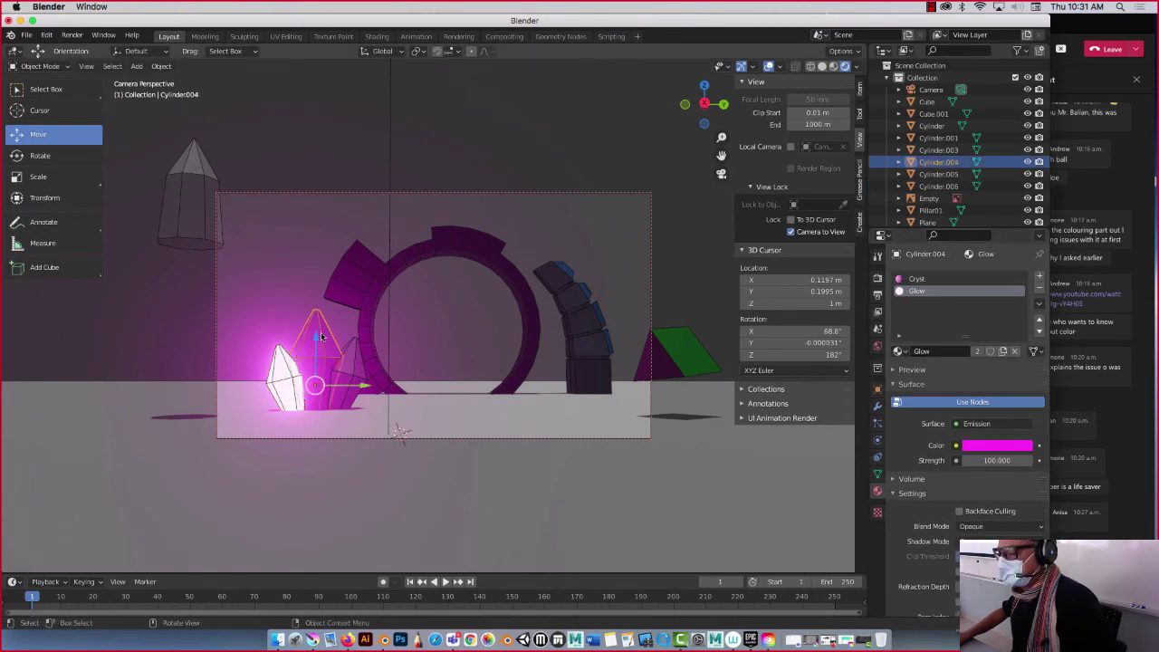
{"action": "left_click", "coordinate": [316, 315]}
{"action": "left_click", "coordinate": [317, 326]}
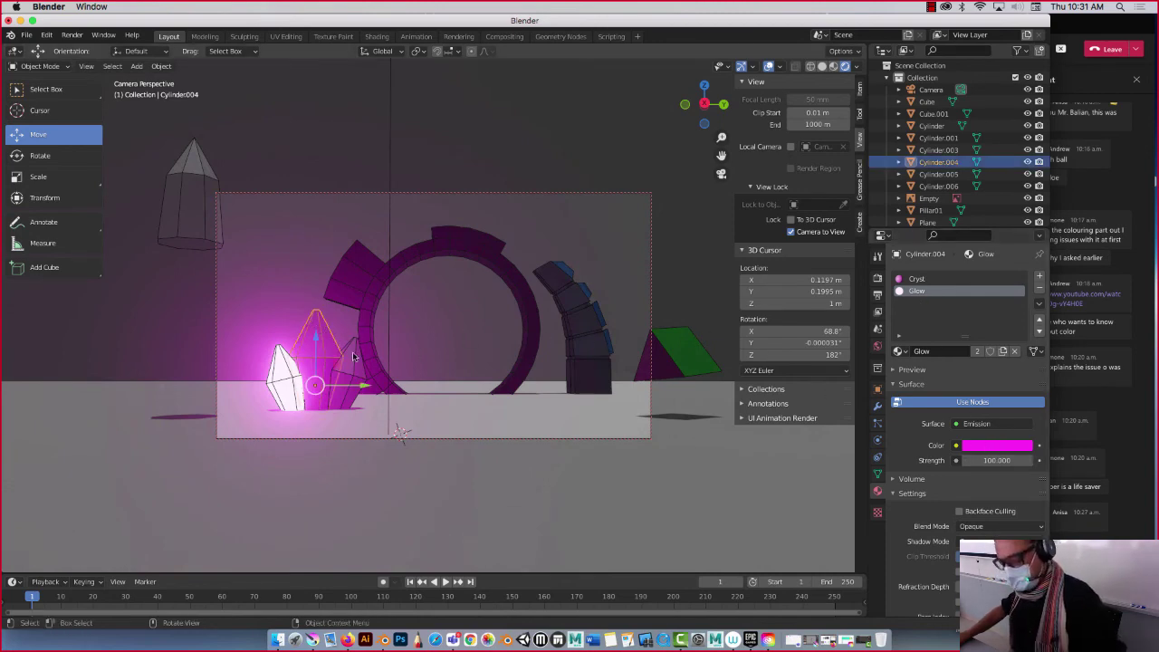
{"action": "key", "text": "Tab"}
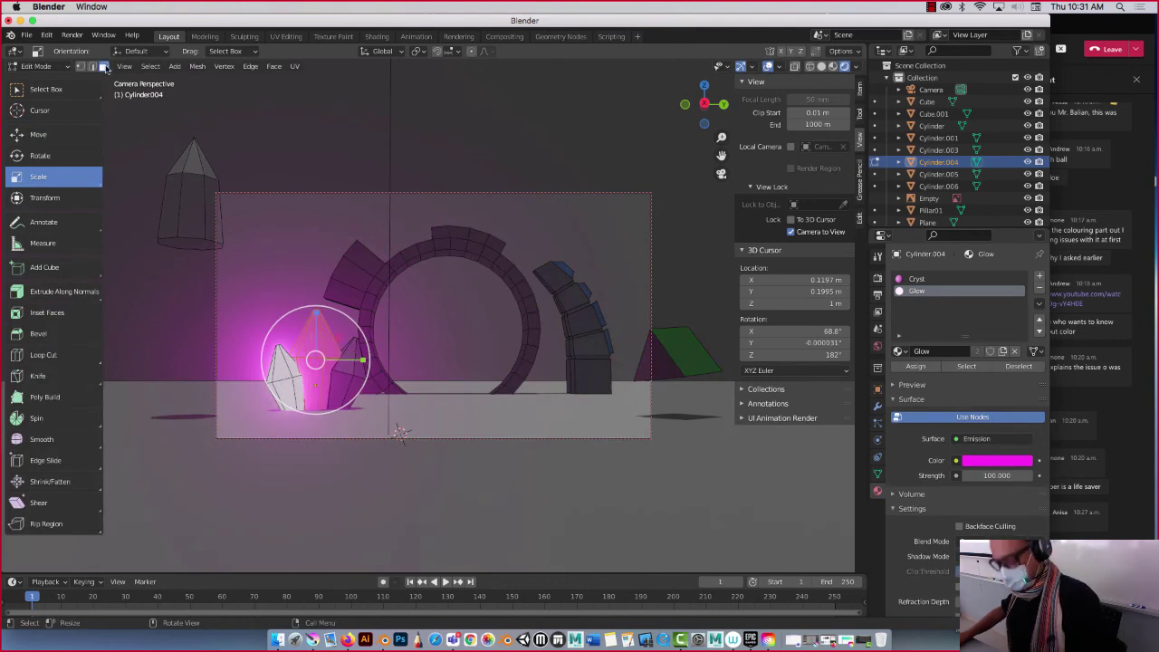
{"action": "key", "text": "Tab"}
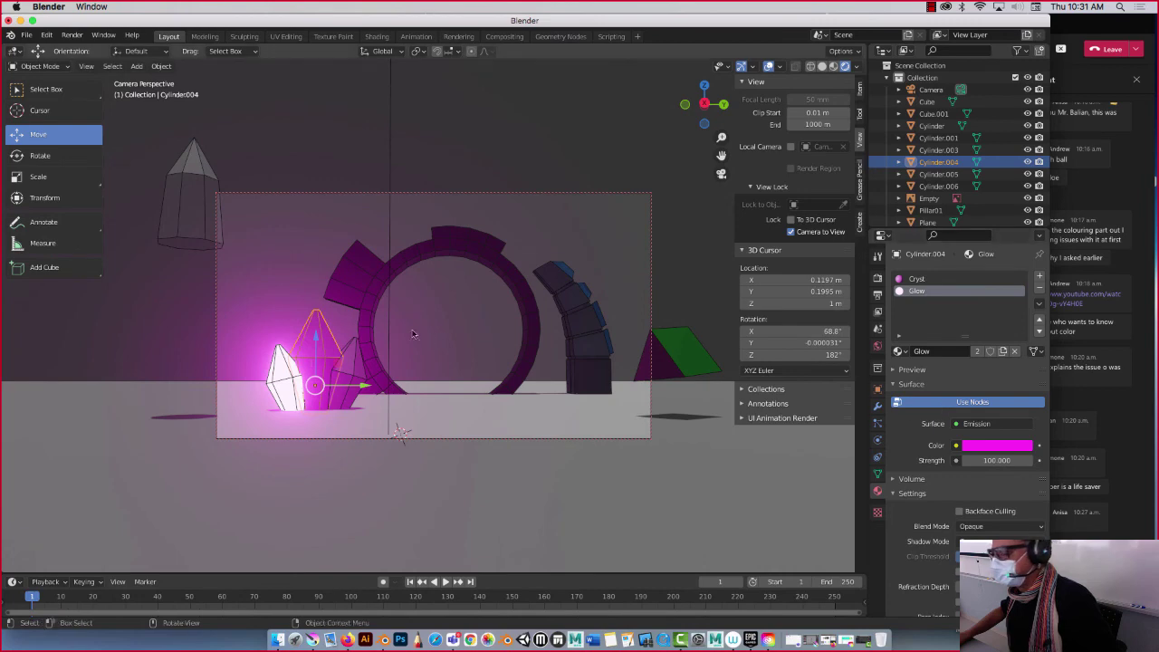
{"action": "key", "text": "alt+a"}
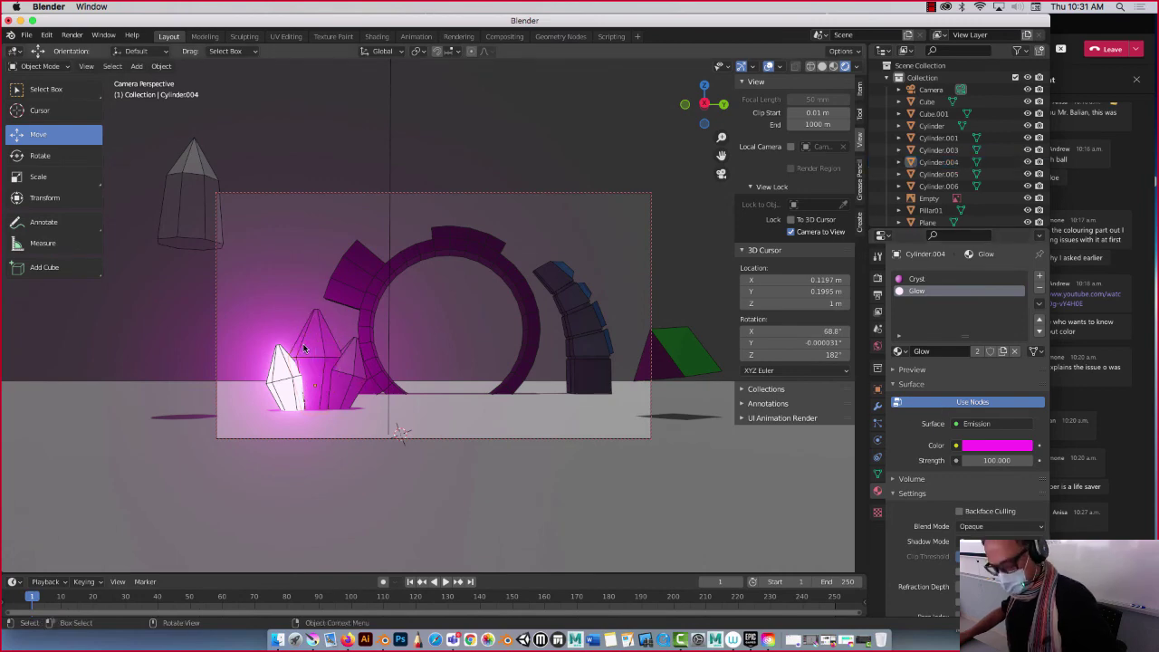
{"action": "key", "text": "Tab"}
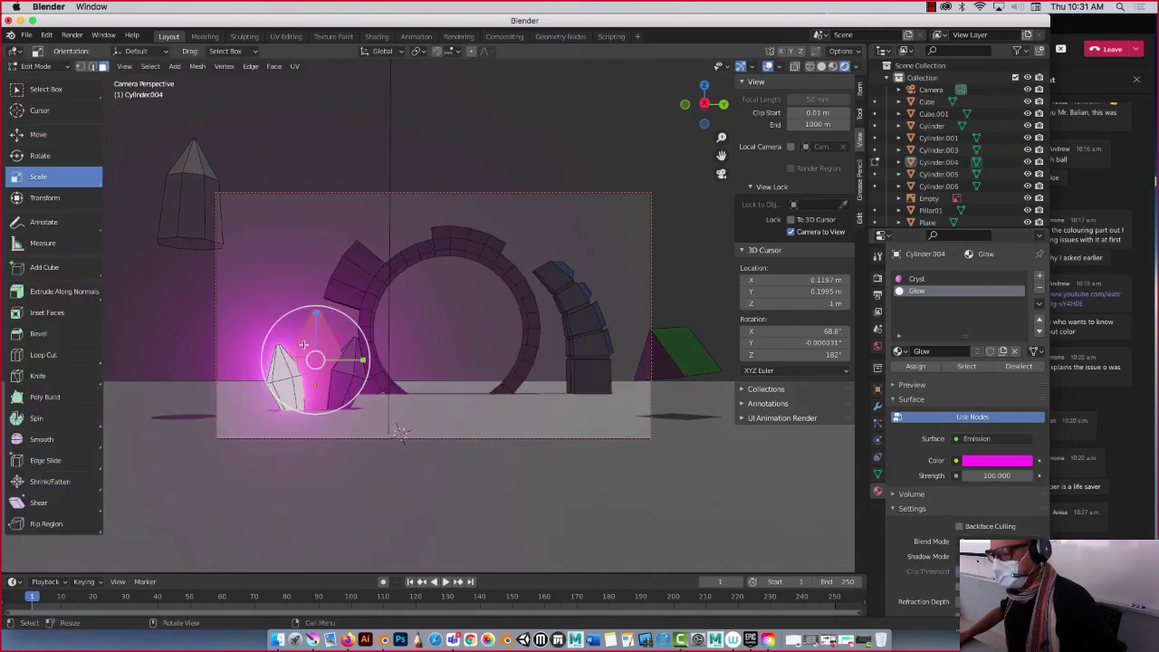
{"action": "left_click", "coordinate": [933, 366]}
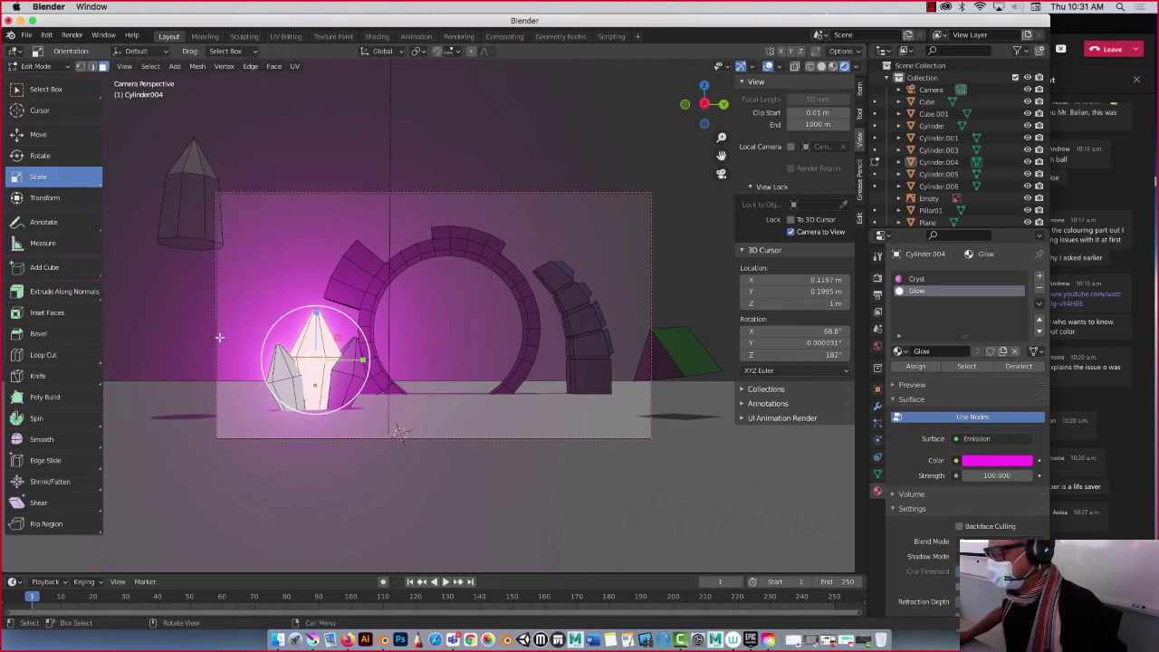
Step: Render the camera view as a still image, examine the glowing crystals and close the render window
{"action": "left_click", "coordinate": [72, 35]}
{"action": "left_click", "coordinate": [85, 49]}
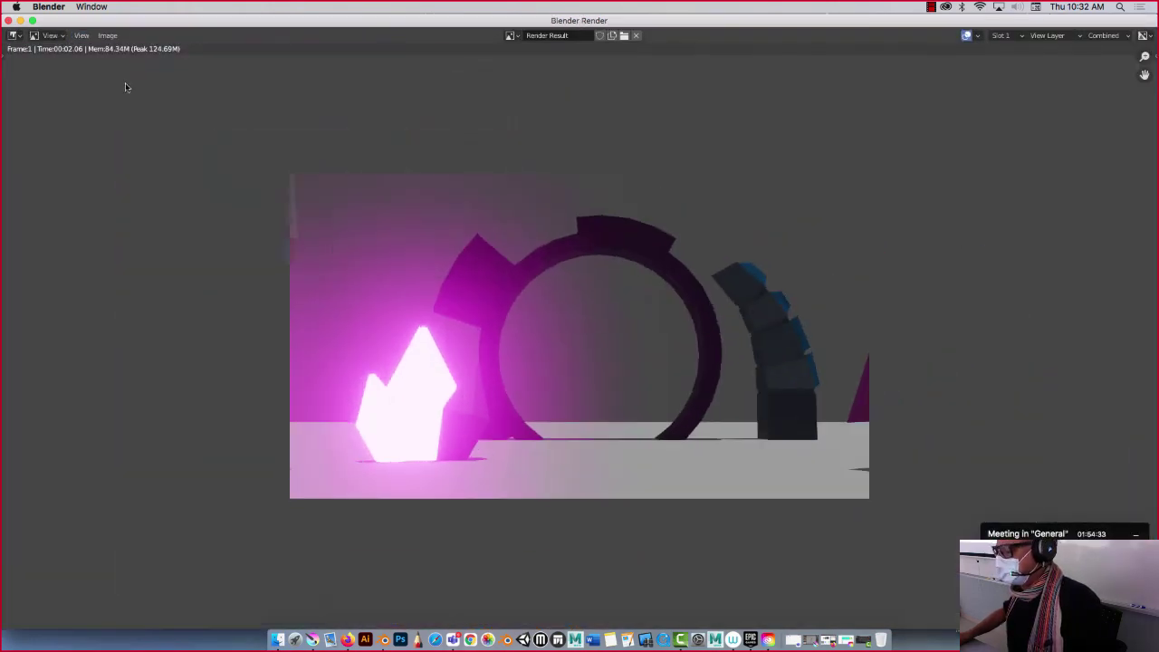
{"action": "left_click", "coordinate": [9, 20]}
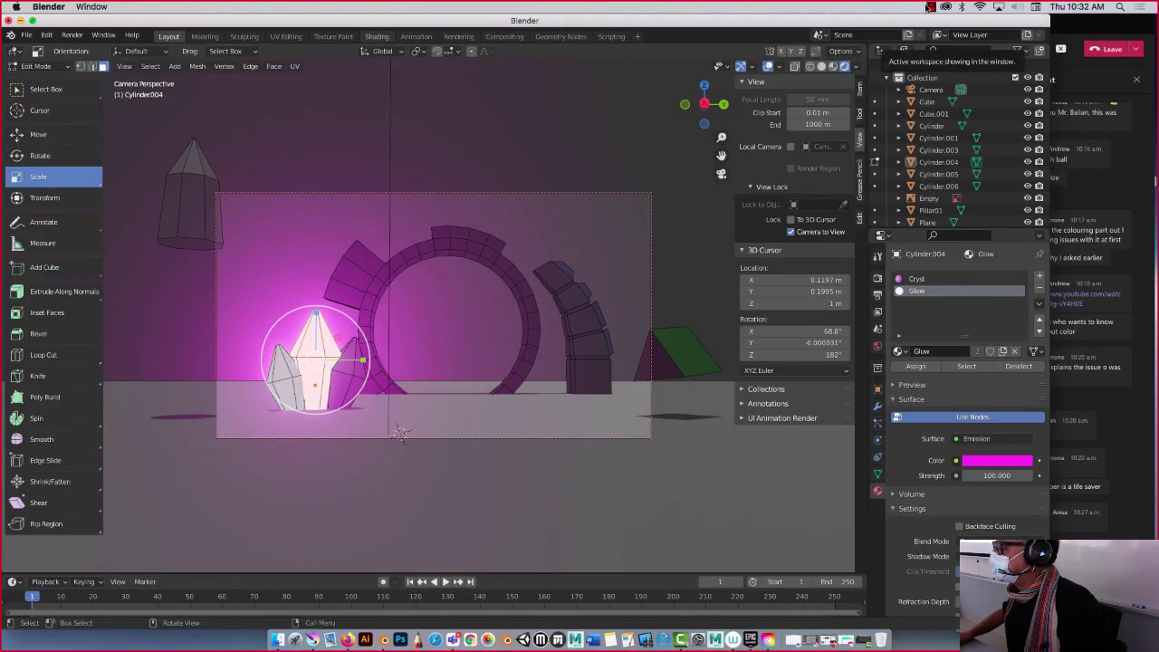
{"action": "left_click", "coordinate": [931, 7]}
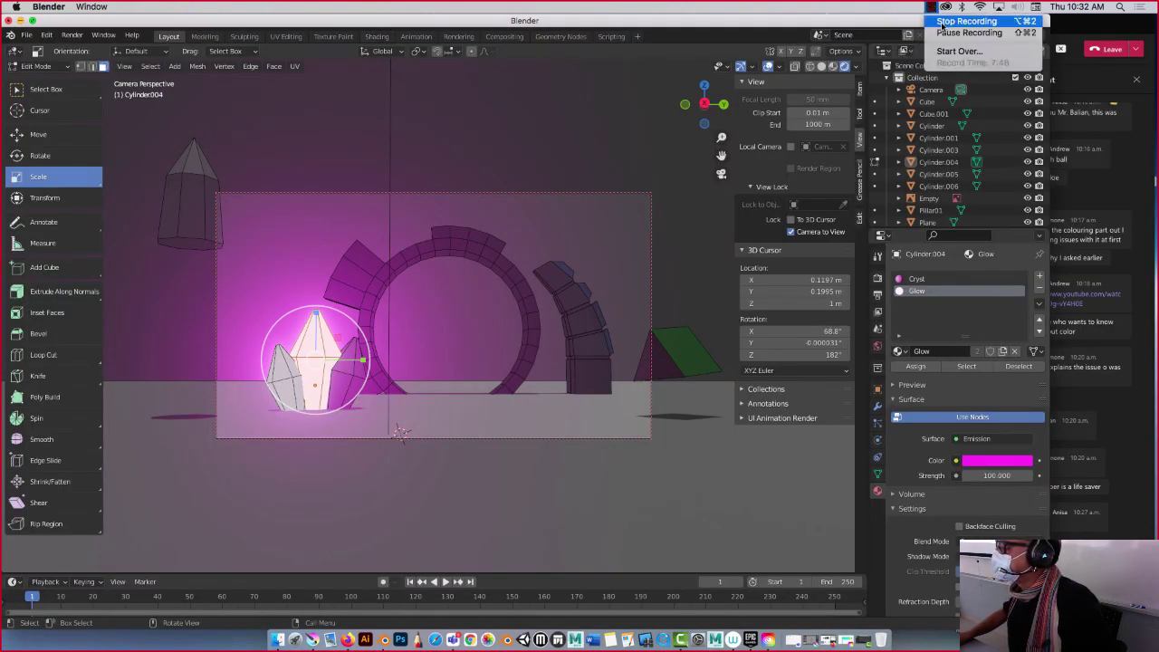